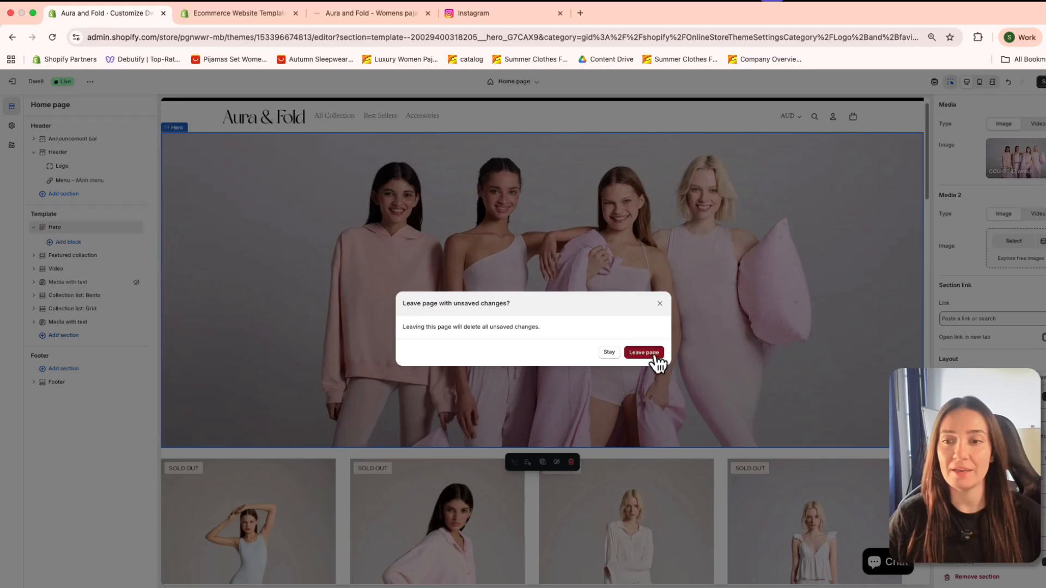
Step: Leave the theme editor without saving the changes and open the Shopify Theme Store from the Themes page
{"action": "left_click", "coordinate": [653, 356]}
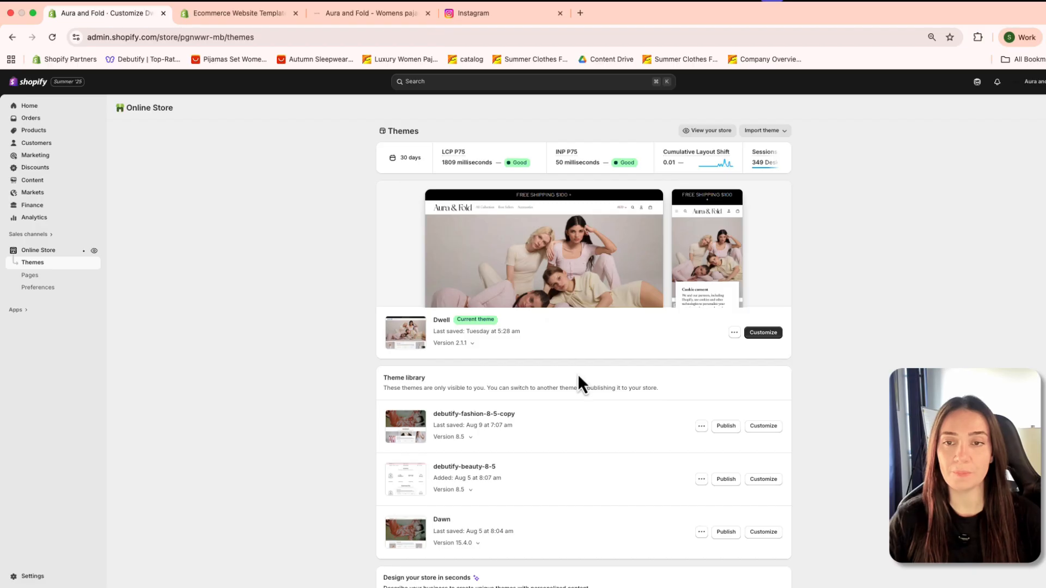
{"action": "scroll", "coordinate": [573, 393], "scroll_direction": "down", "scroll_amount": 10}
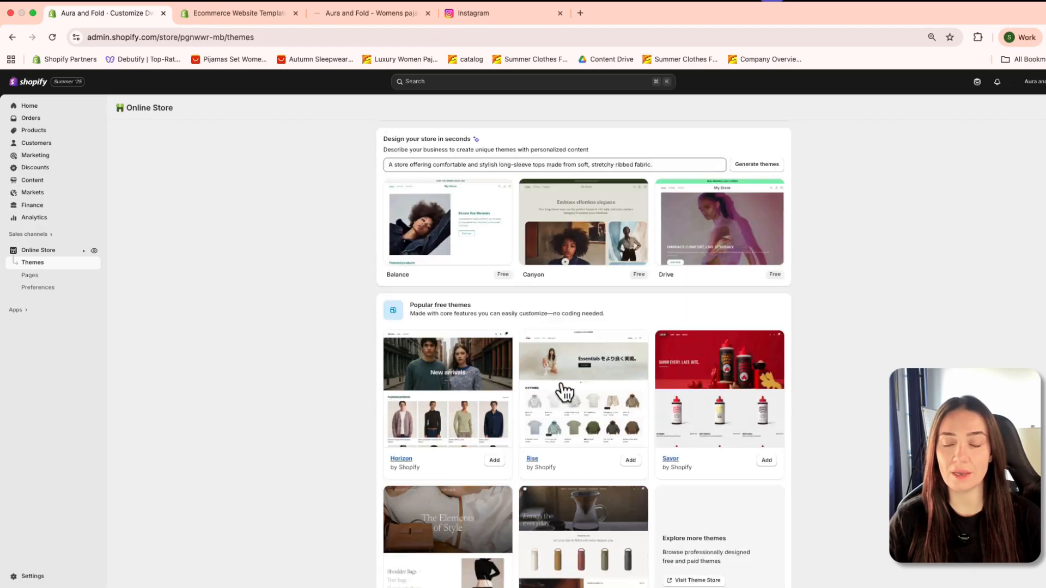
{"action": "scroll", "coordinate": [573, 393], "scroll_direction": "up", "scroll_amount": 4}
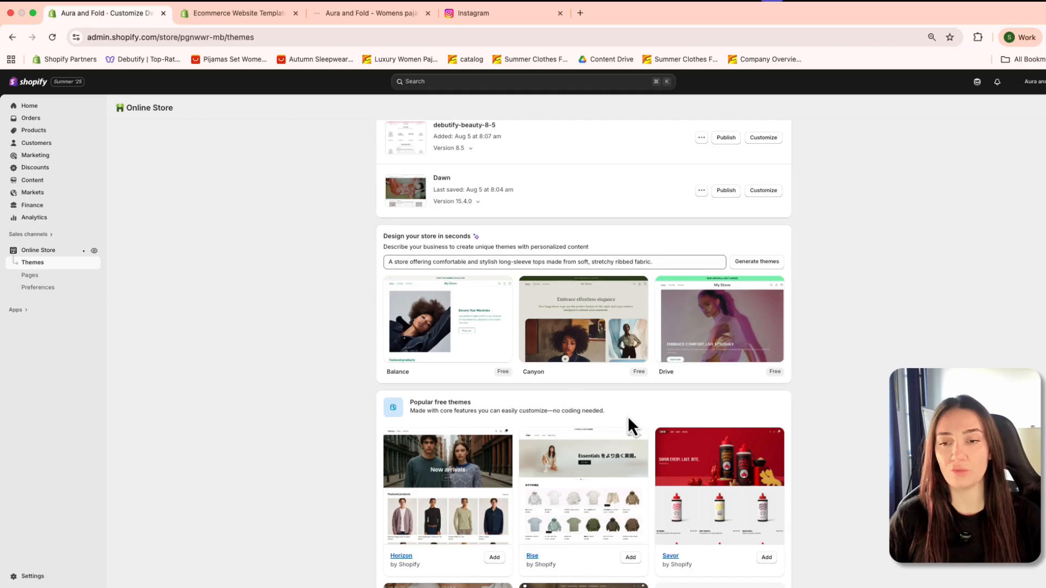
{"action": "scroll", "coordinate": [625, 419], "scroll_direction": "down", "scroll_amount": 4}
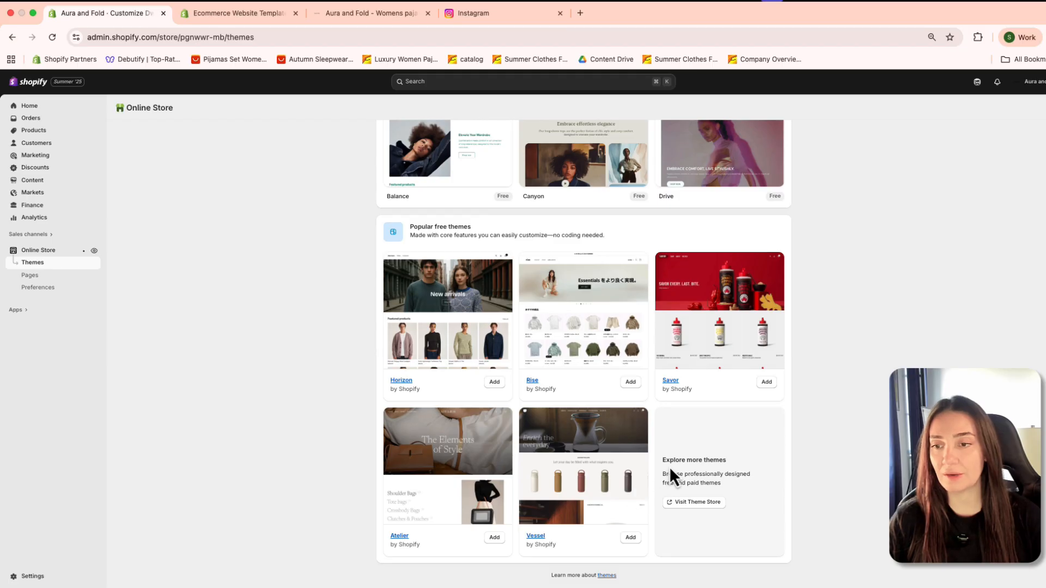
{"action": "left_click_drag", "start_coordinate": [661, 459], "coordinate": [753, 484]}
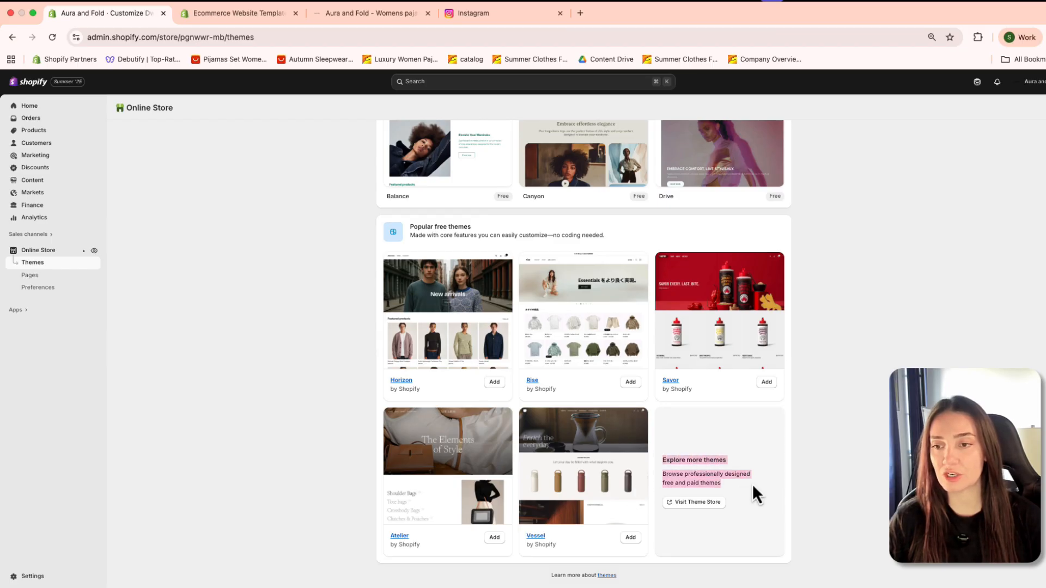
{"action": "left_click", "coordinate": [753, 484]}
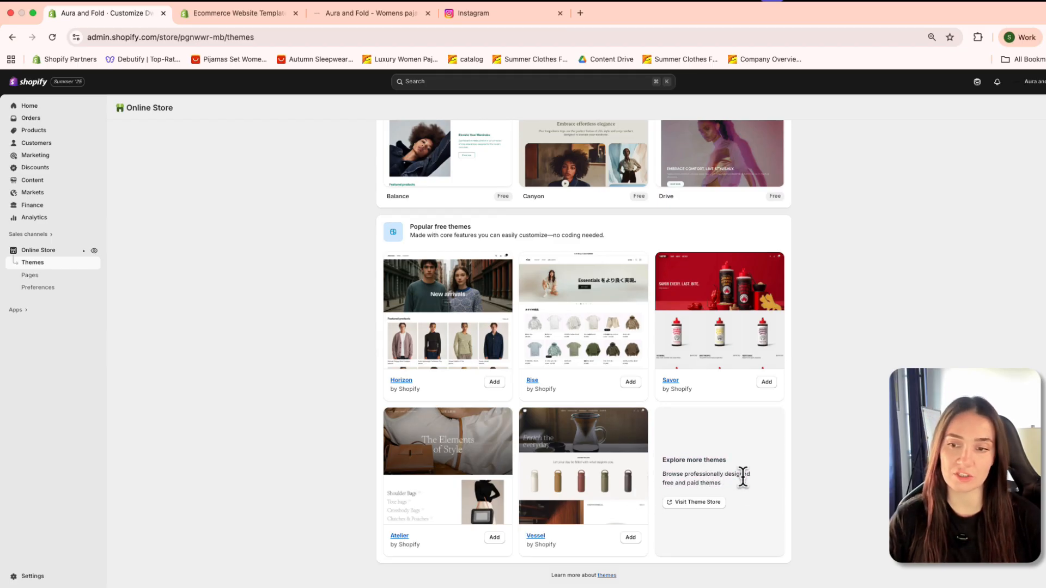
{"action": "left_click", "coordinate": [686, 507]}
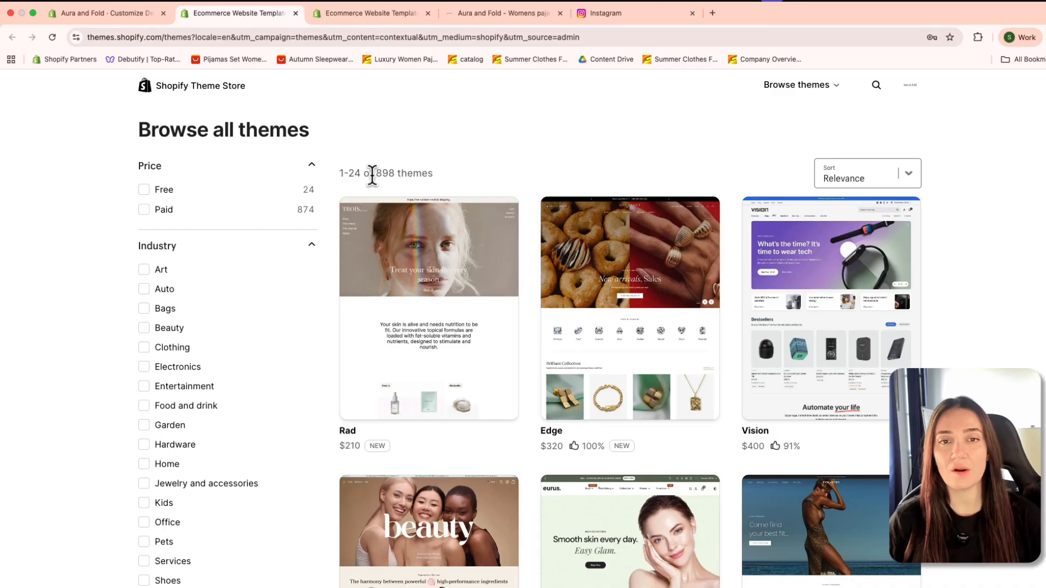
Step: Look through the full range of themes and their prices in the Theme Store
{"action": "left_click_drag", "start_coordinate": [376, 173], "coordinate": [451, 174]}
{"action": "left_click", "coordinate": [450, 175]}
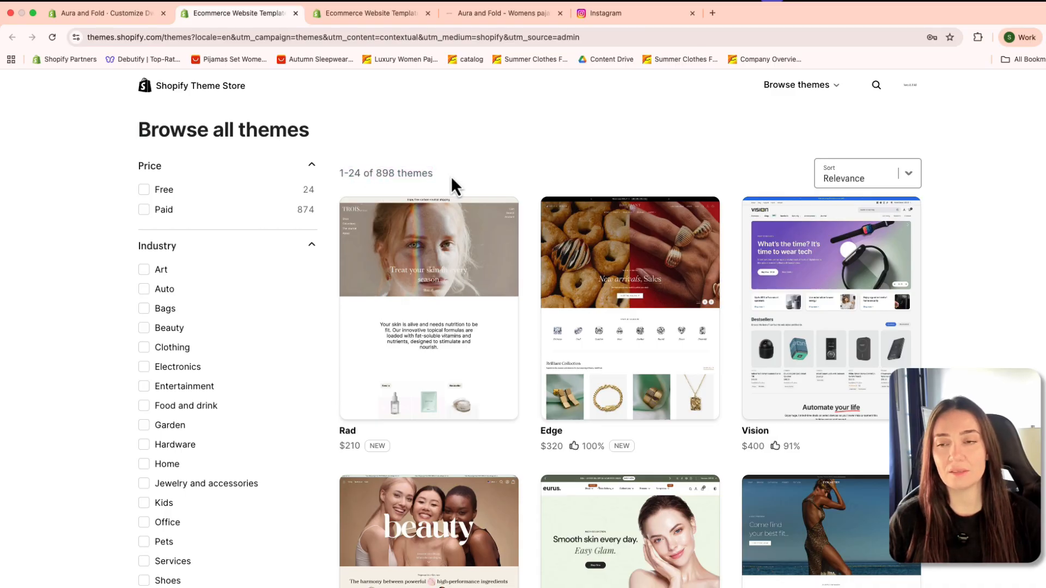
{"action": "scroll", "coordinate": [512, 444], "scroll_direction": "down", "scroll_amount": 1}
{"action": "scroll", "coordinate": [678, 497], "scroll_direction": "down", "scroll_amount": 10}
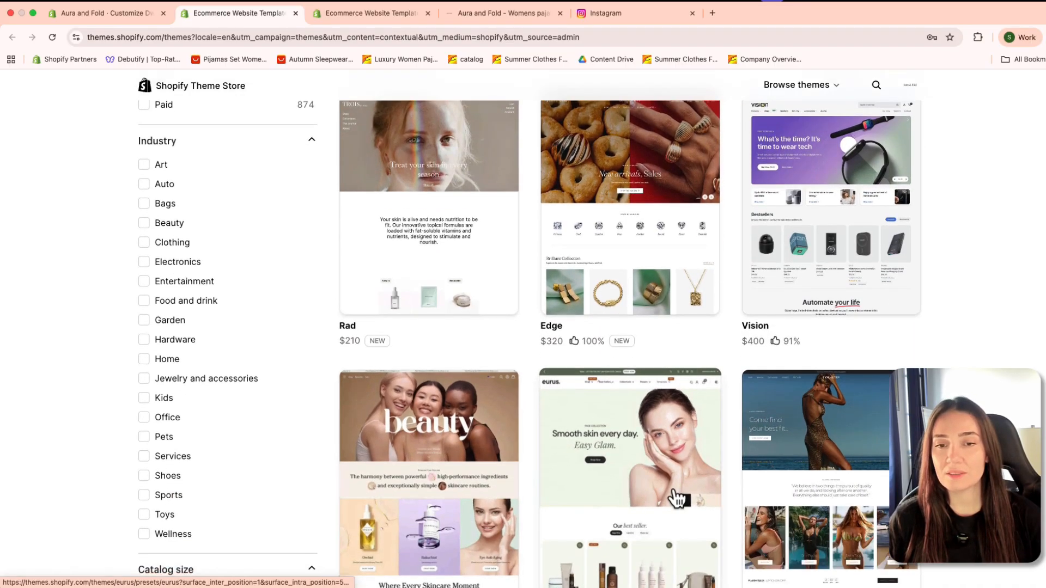
{"action": "scroll", "coordinate": [566, 488], "scroll_direction": "down", "scroll_amount": 15}
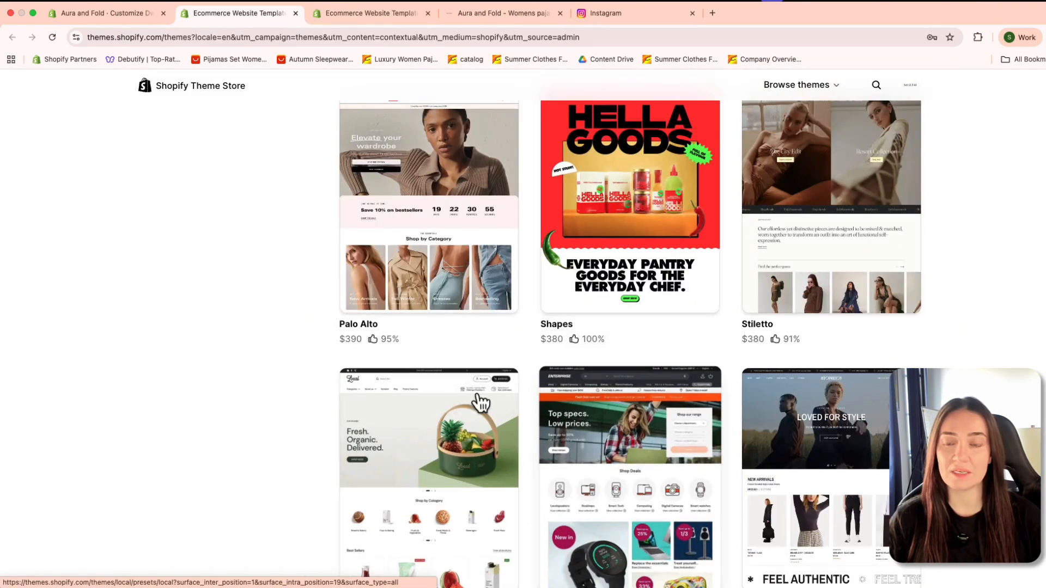
{"action": "scroll", "coordinate": [511, 415], "scroll_direction": "down", "scroll_amount": 8}
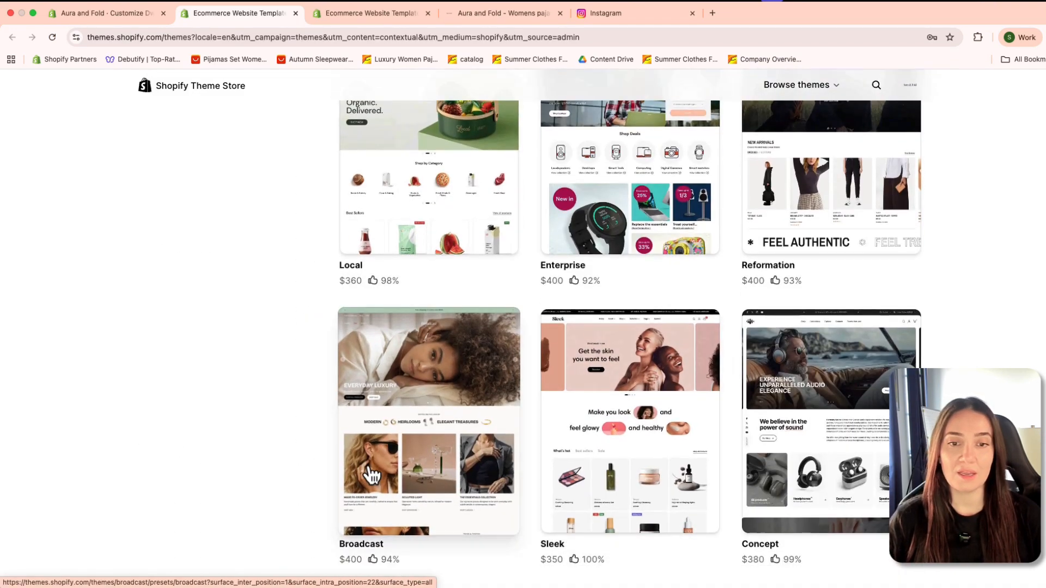
{"action": "scroll", "coordinate": [369, 474], "scroll_direction": "down", "scroll_amount": 2}
{"action": "scroll", "coordinate": [506, 411], "scroll_direction": "up", "scroll_amount": 20}
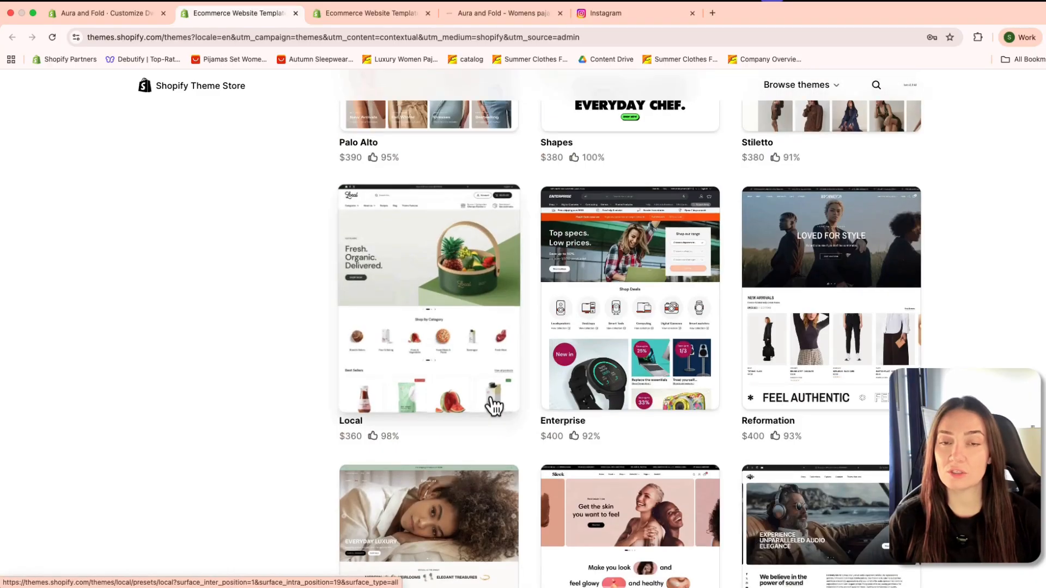
{"action": "scroll", "coordinate": [431, 330], "scroll_direction": "up", "scroll_amount": 10}
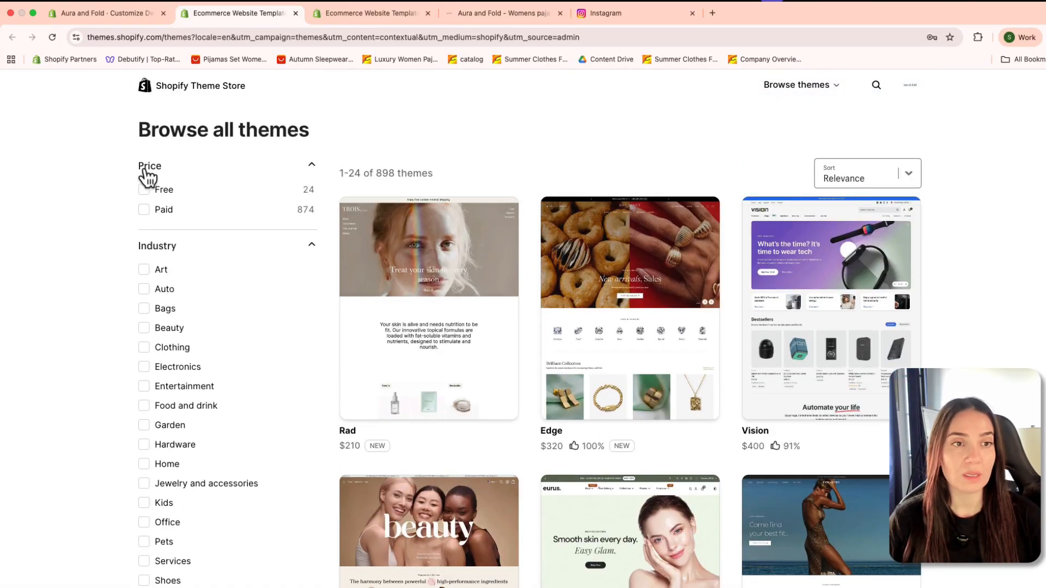
Step: Filter the theme listing by price to show only Free themes
{"action": "left_click", "coordinate": [265, 170]}
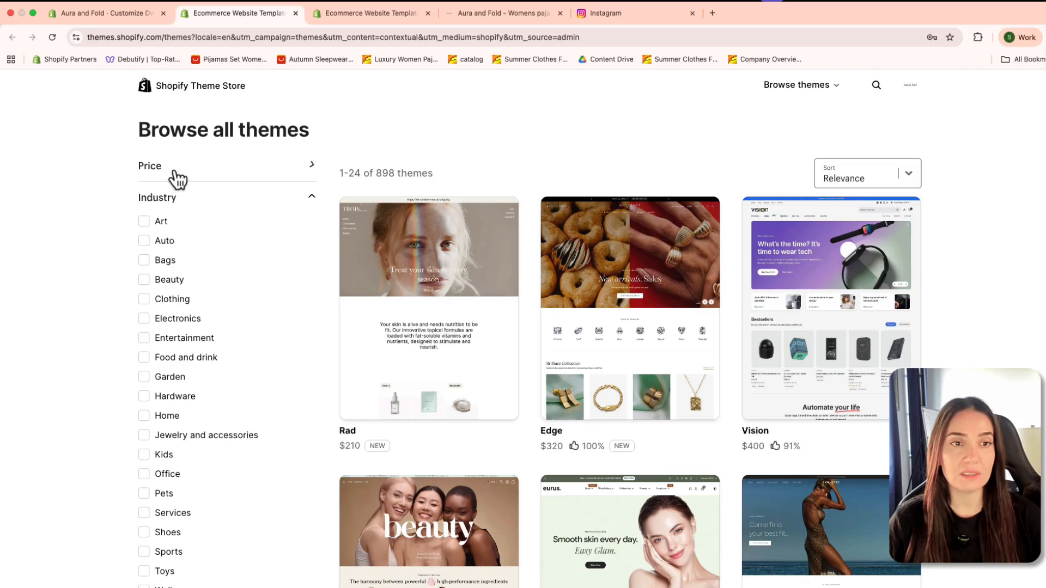
{"action": "left_click", "coordinate": [247, 170]}
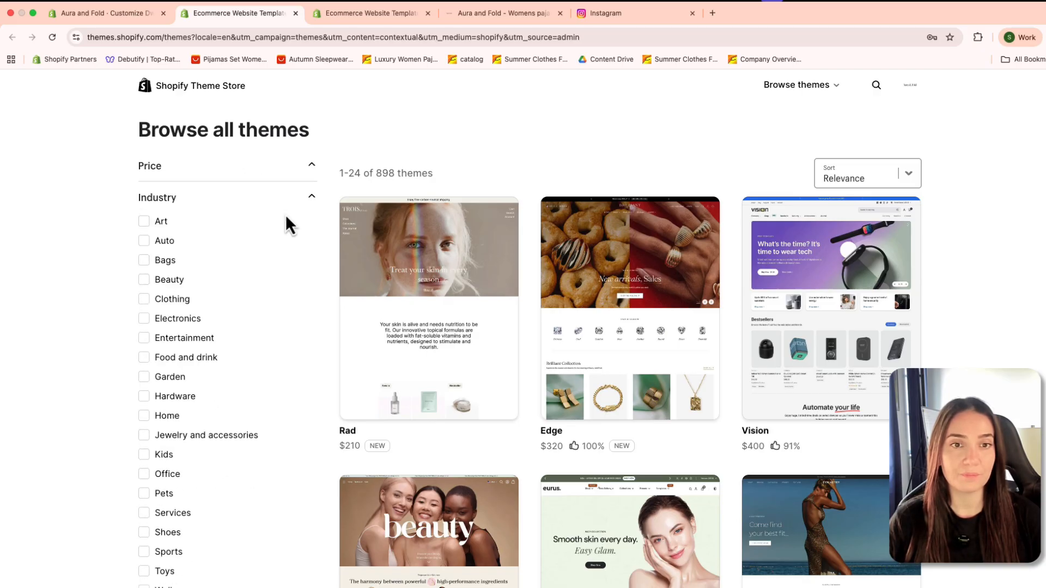
{"action": "left_click", "coordinate": [302, 174]}
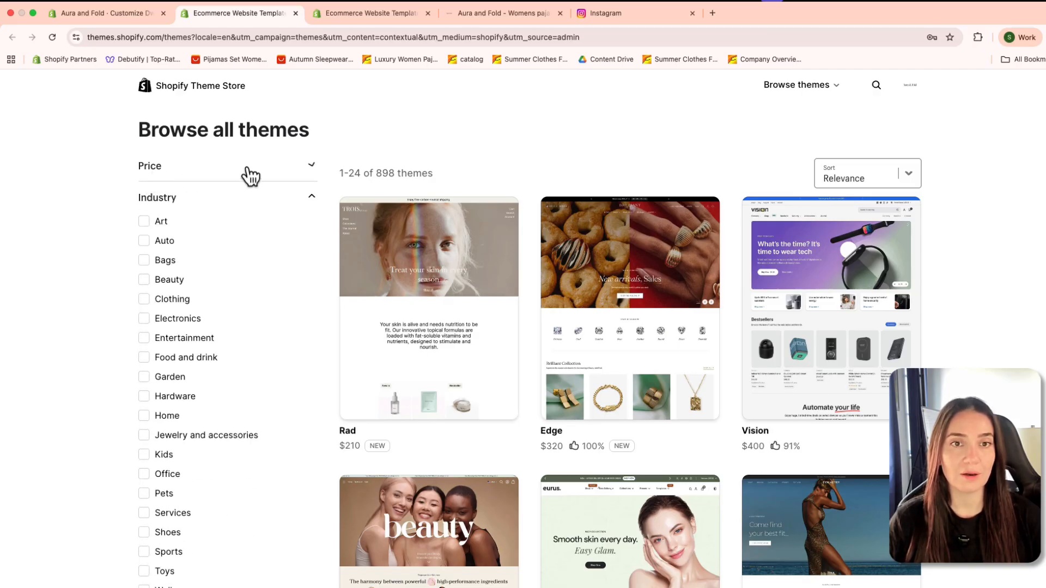
{"action": "left_click", "coordinate": [316, 168]}
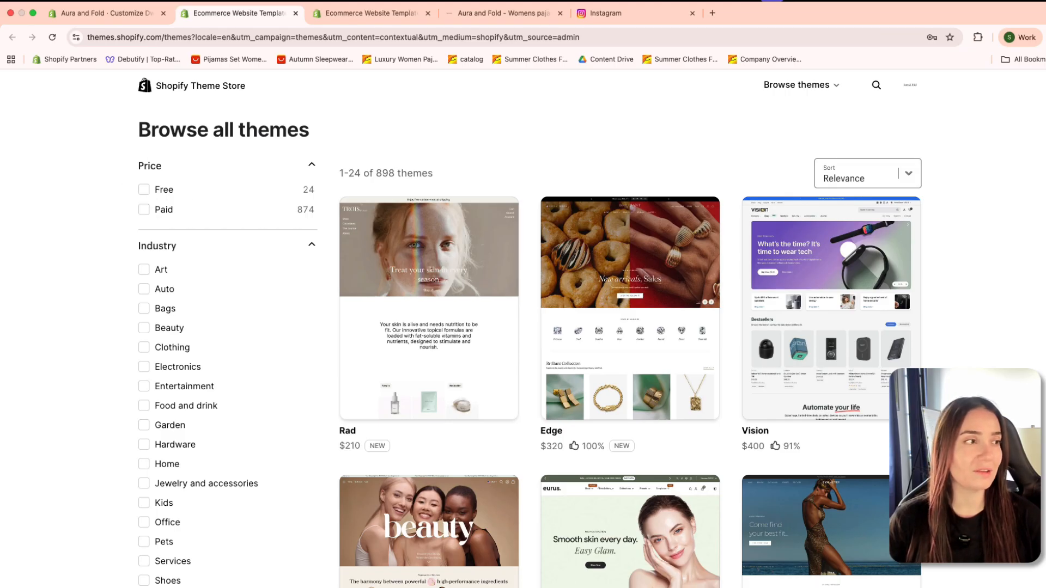
{"action": "left_click", "coordinate": [144, 190]}
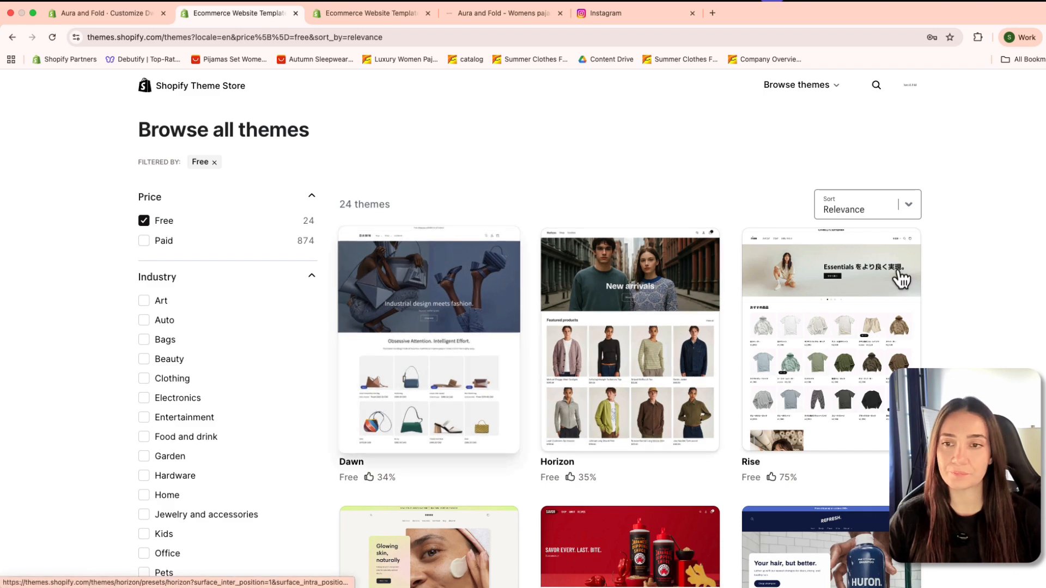
Step: Find the Dwell theme among the free themes and open its details page
{"action": "scroll", "coordinate": [801, 344], "scroll_direction": "down", "scroll_amount": 2}
{"action": "scroll", "coordinate": [644, 352], "scroll_direction": "down", "scroll_amount": 4}
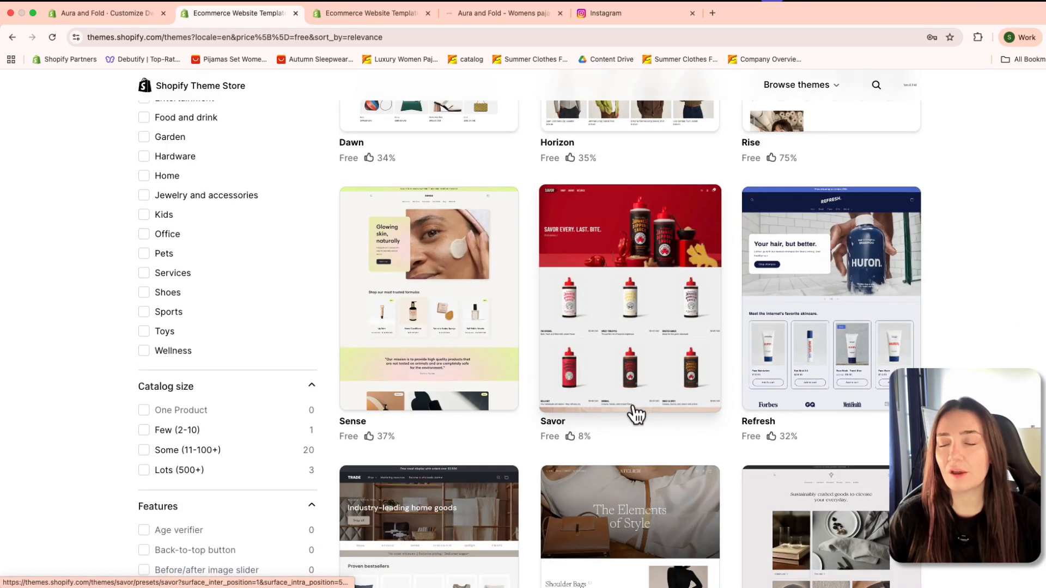
{"action": "scroll", "coordinate": [633, 413], "scroll_direction": "down", "scroll_amount": 2}
{"action": "scroll", "coordinate": [632, 432], "scroll_direction": "down", "scroll_amount": 10}
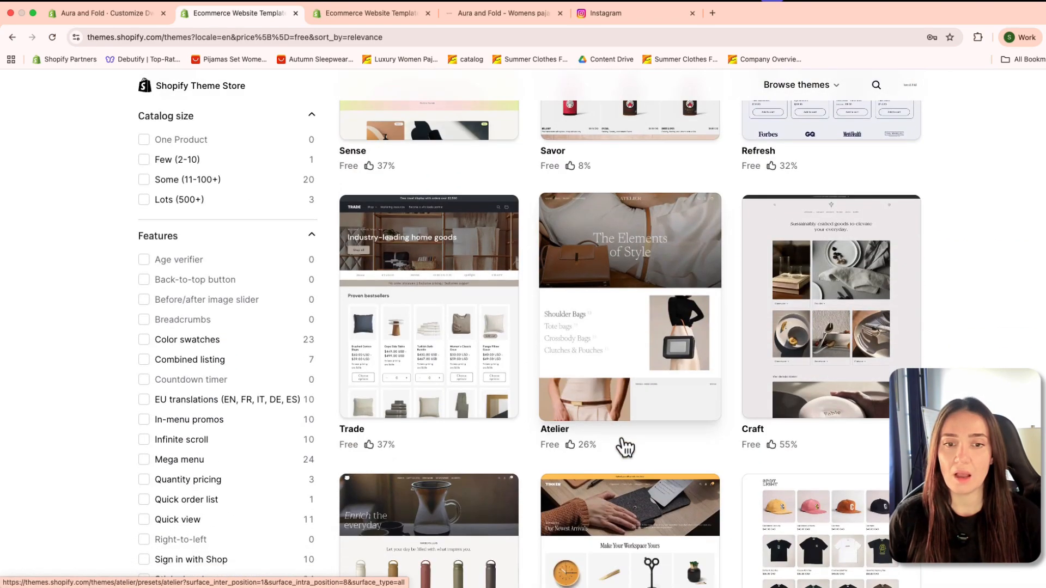
{"action": "scroll", "coordinate": [624, 448], "scroll_direction": "down", "scroll_amount": 2}
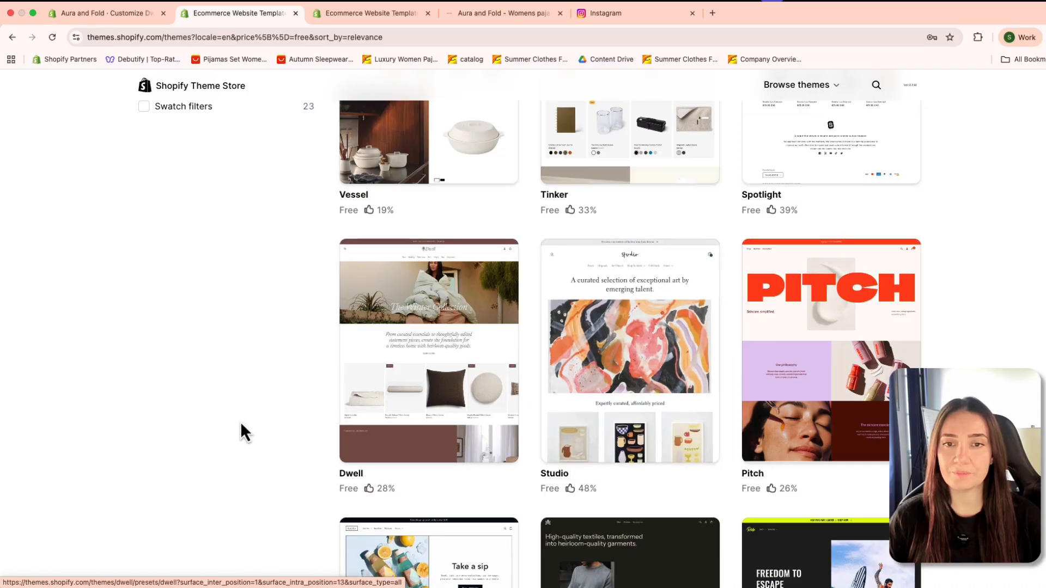
{"action": "scroll", "coordinate": [643, 420], "scroll_direction": "down", "scroll_amount": 1}
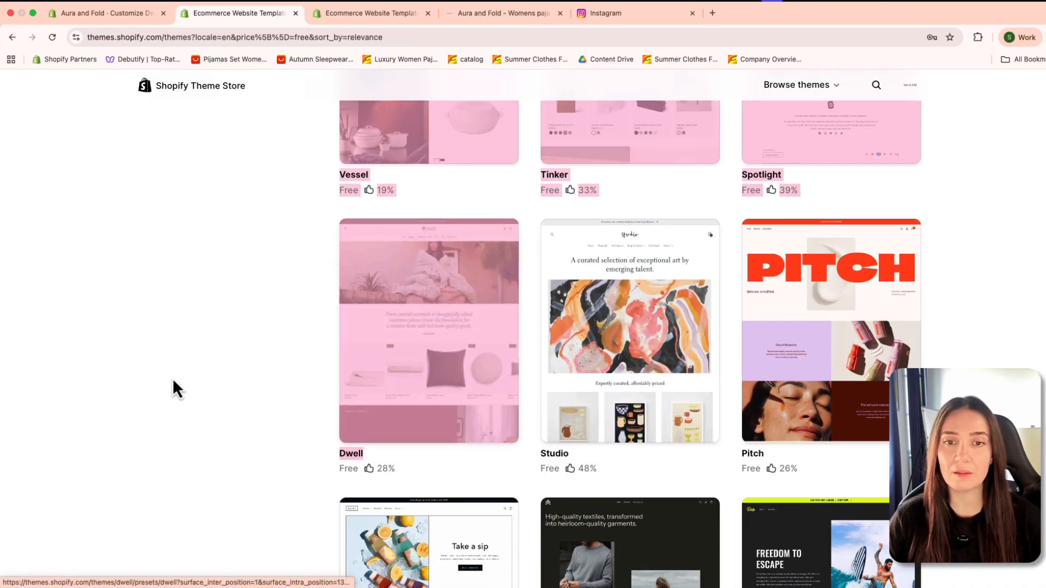
{"action": "scroll", "coordinate": [406, 366], "scroll_direction": "down", "scroll_amount": 1}
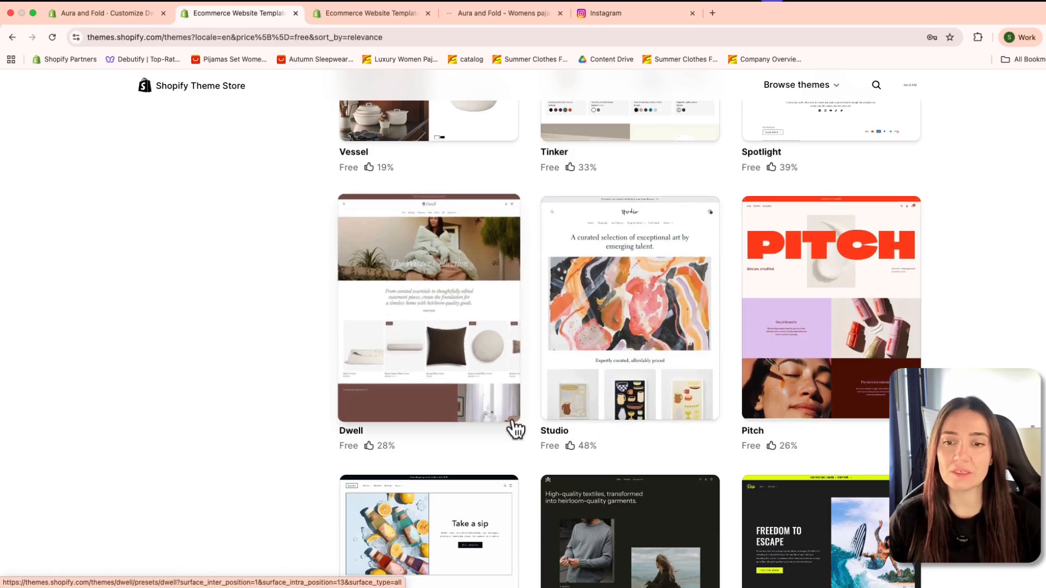
{"action": "scroll", "coordinate": [657, 286], "scroll_direction": "down", "scroll_amount": 1}
{"action": "scroll", "coordinate": [656, 286], "scroll_direction": "down", "scroll_amount": 10}
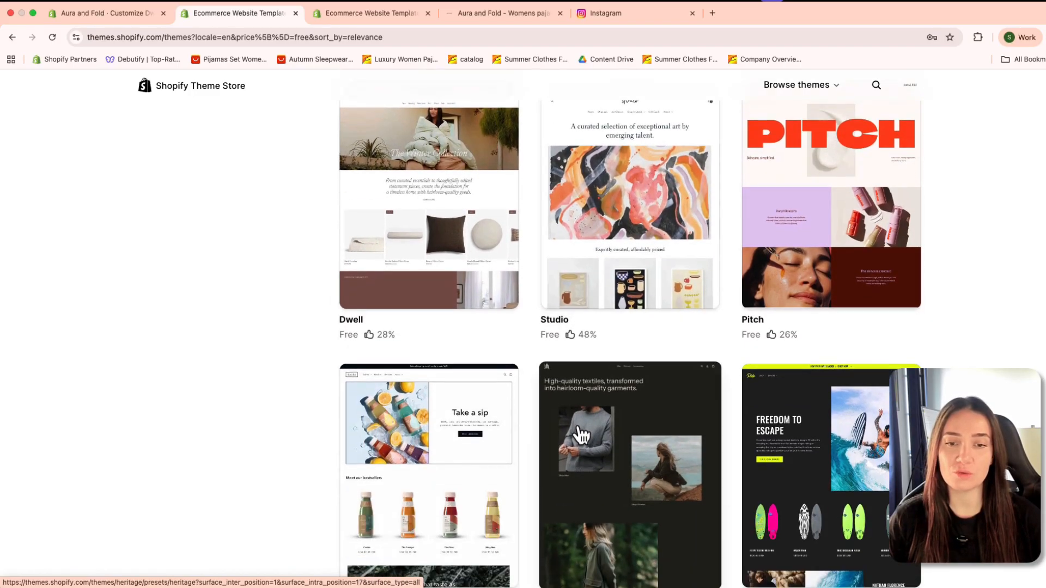
{"action": "scroll", "coordinate": [447, 382], "scroll_direction": "up", "scroll_amount": 10}
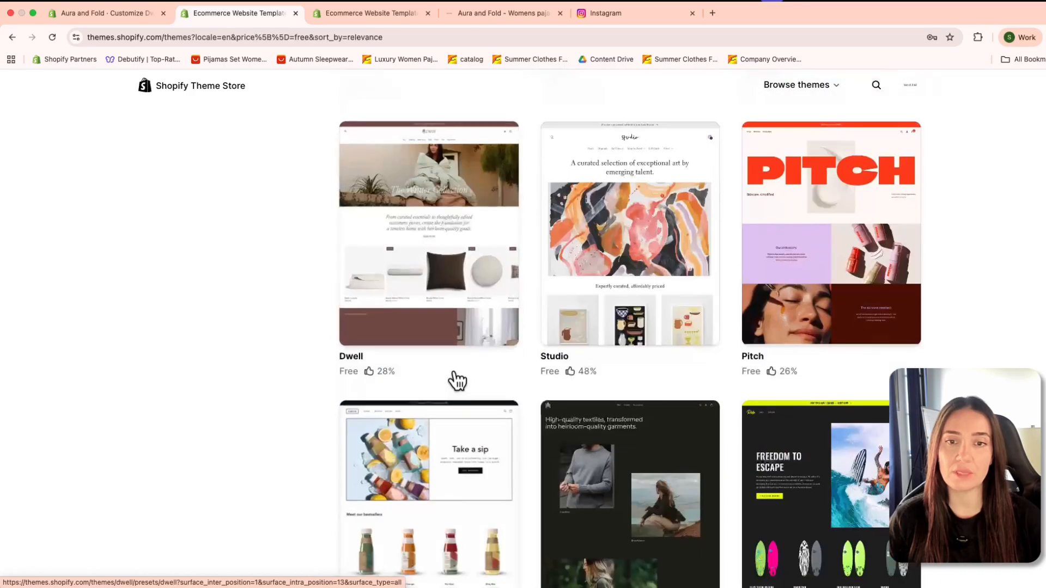
{"action": "left_click", "coordinate": [414, 333]}
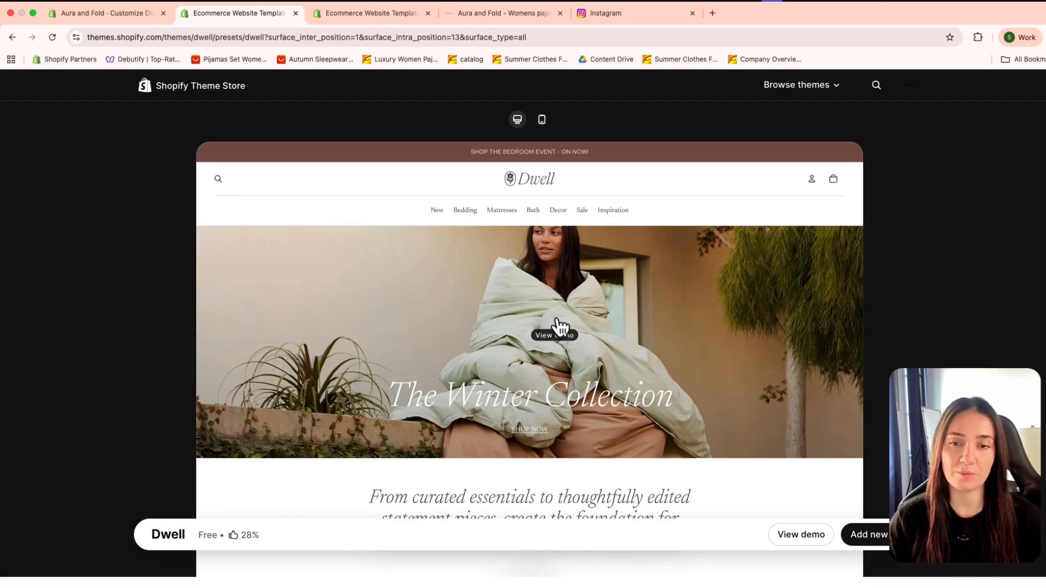
Step: Open the live demo of the Dwell theme
{"action": "scroll", "coordinate": [562, 327], "scroll_direction": "down", "scroll_amount": 1}
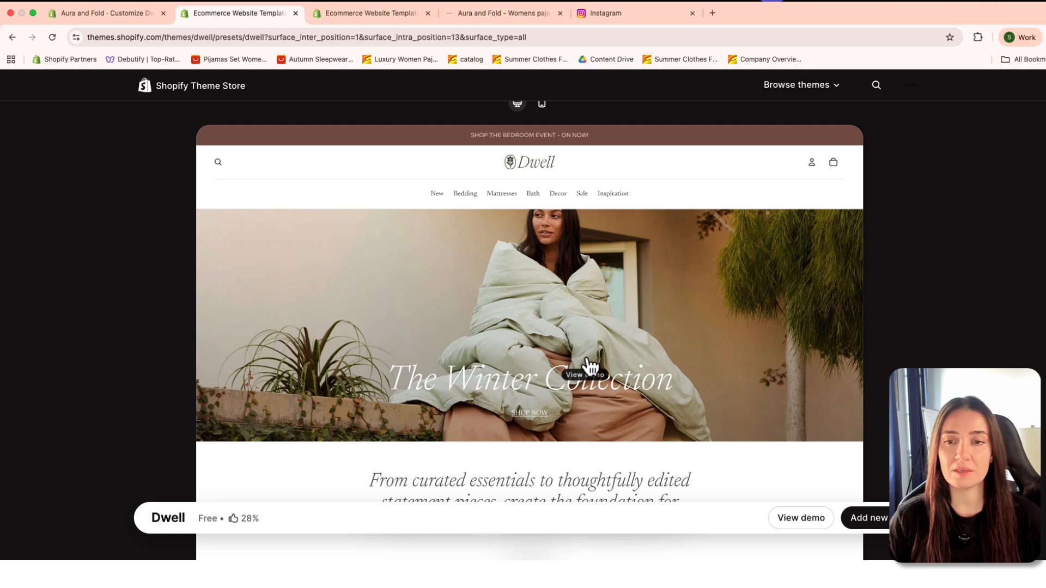
{"action": "scroll", "coordinate": [572, 368], "scroll_direction": "down", "scroll_amount": 3}
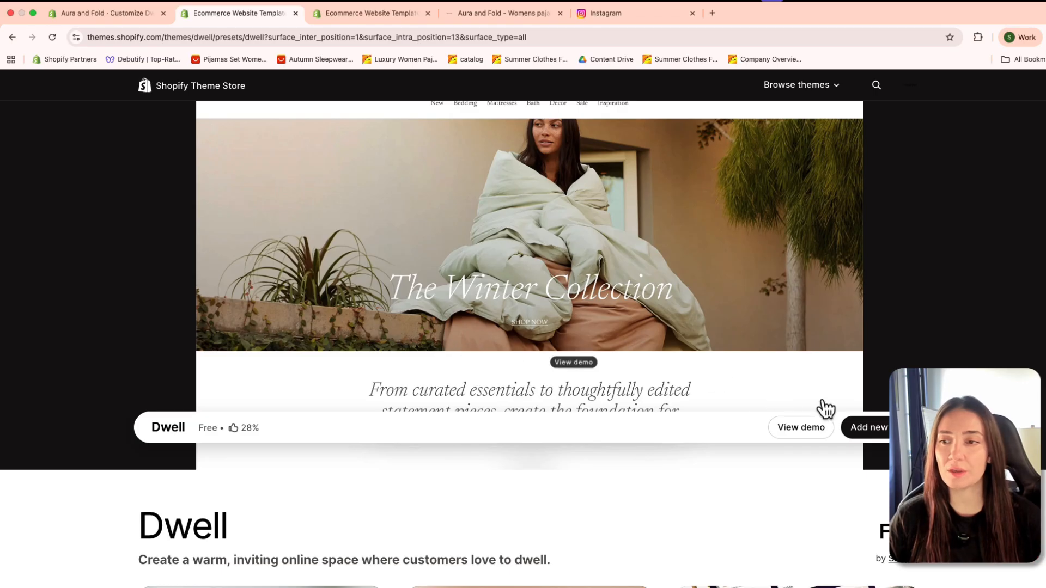
{"action": "scroll", "coordinate": [531, 303], "scroll_direction": "down", "scroll_amount": 5}
{"action": "scroll", "coordinate": [527, 319], "scroll_direction": "up", "scroll_amount": 5}
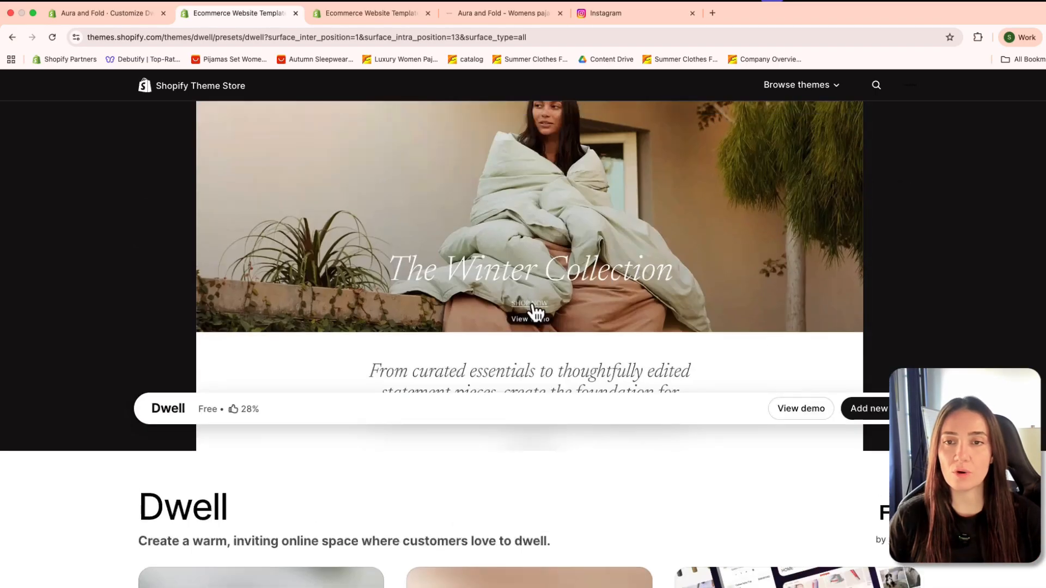
{"action": "scroll", "coordinate": [539, 311], "scroll_direction": "up", "scroll_amount": 2}
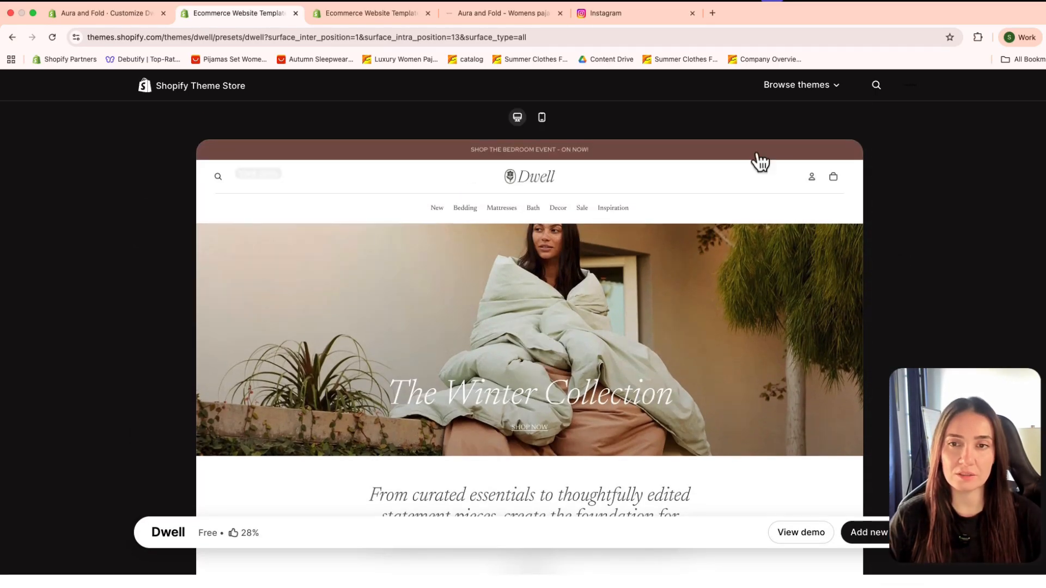
{"action": "left_click", "coordinate": [790, 536]}
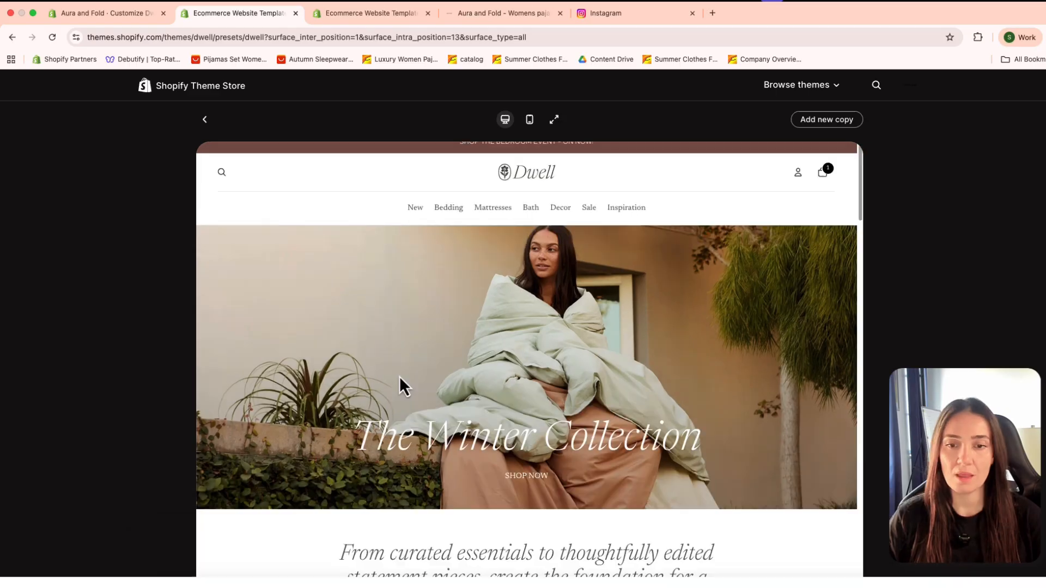
Step: Examine the Dwell demo home page's layout, including its hero, product rows, collection grid and accessories section
{"action": "scroll", "coordinate": [594, 440], "scroll_direction": "down", "scroll_amount": 2}
{"action": "scroll", "coordinate": [506, 441], "scroll_direction": "down", "scroll_amount": 5}
{"action": "scroll", "coordinate": [514, 448], "scroll_direction": "down", "scroll_amount": 3}
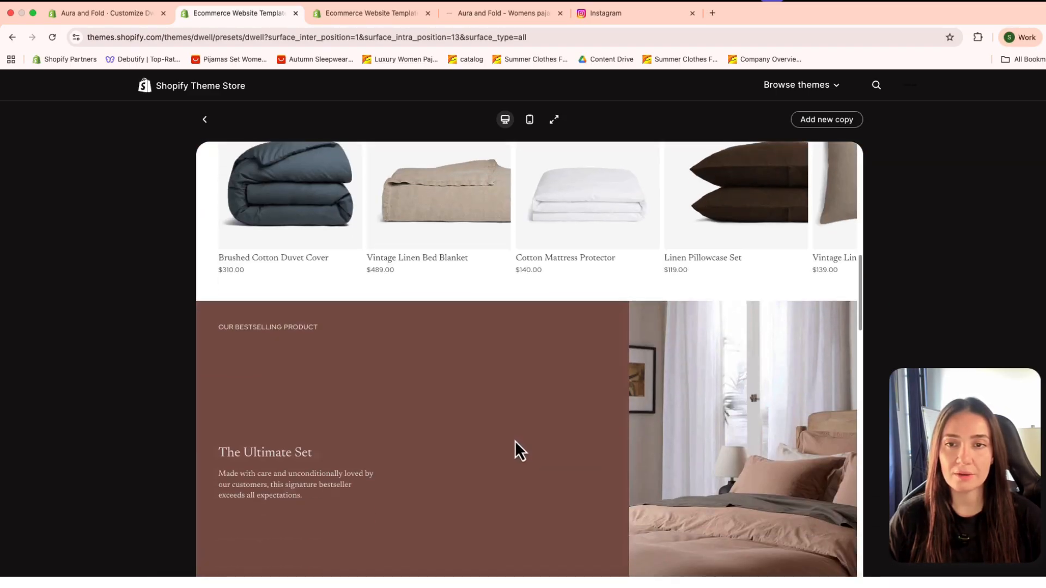
{"action": "scroll", "coordinate": [514, 448], "scroll_direction": "up", "scroll_amount": 10}
{"action": "scroll", "coordinate": [506, 381], "scroll_direction": "down", "scroll_amount": 2}
{"action": "scroll", "coordinate": [540, 414], "scroll_direction": "down", "scroll_amount": 10}
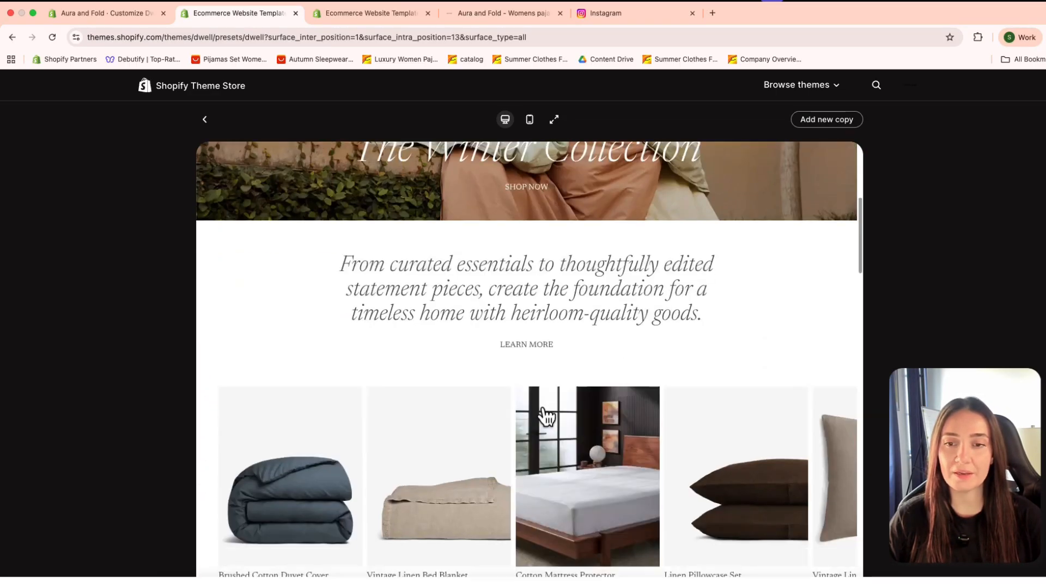
{"action": "scroll", "coordinate": [540, 436], "scroll_direction": "down", "scroll_amount": 10}
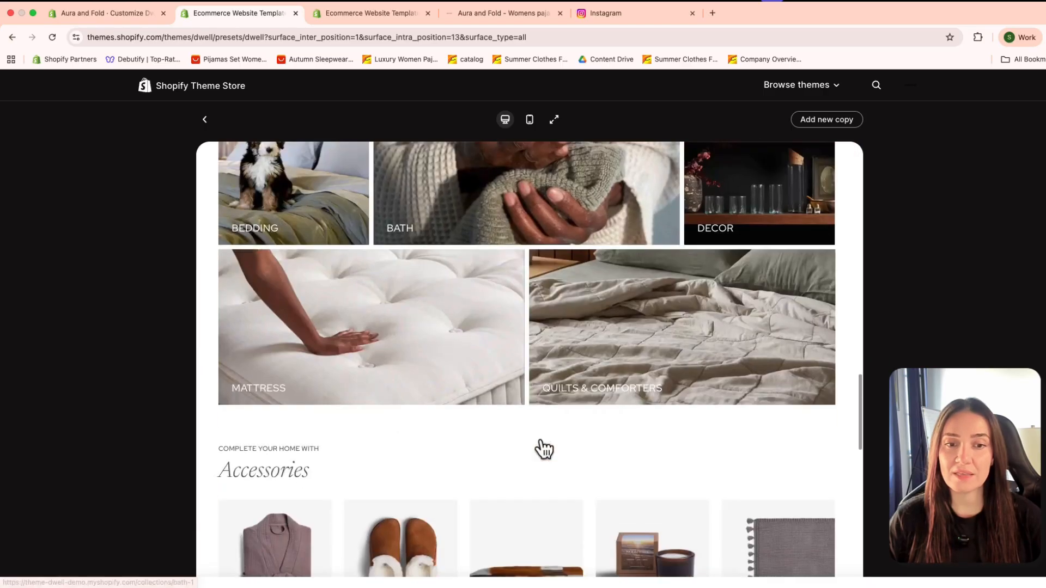
{"action": "scroll", "coordinate": [542, 450], "scroll_direction": "up", "scroll_amount": 4}
{"action": "scroll", "coordinate": [542, 443], "scroll_direction": "down", "scroll_amount": 6}
{"action": "scroll", "coordinate": [542, 450], "scroll_direction": "down", "scroll_amount": 3}
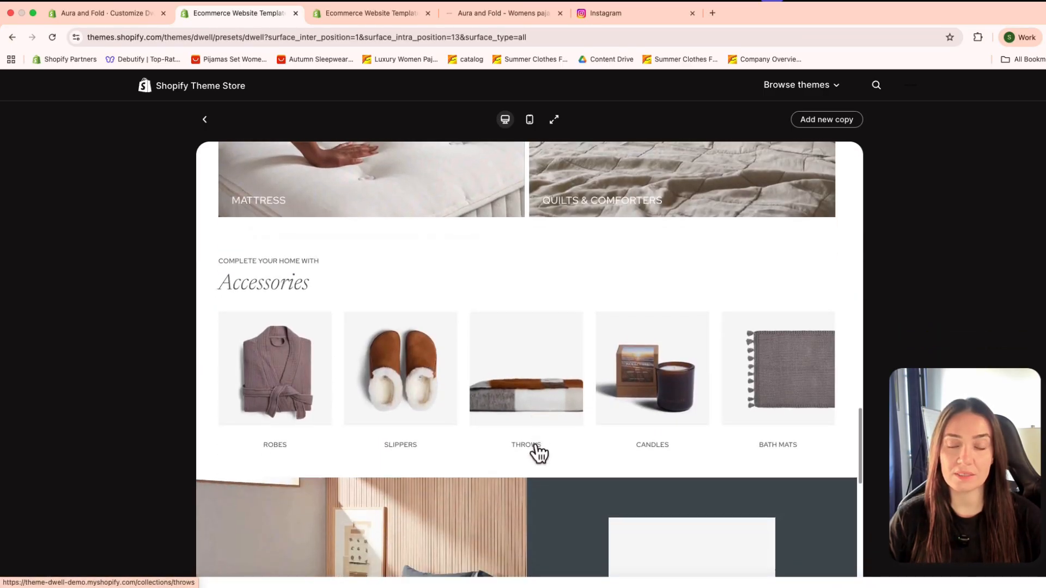
Step: Open the Brushed Cotton Duvet Cover product page from the Dwell demo's home page
{"action": "right_click", "coordinate": [507, 455]}
{"action": "left_click", "coordinate": [533, 392]}
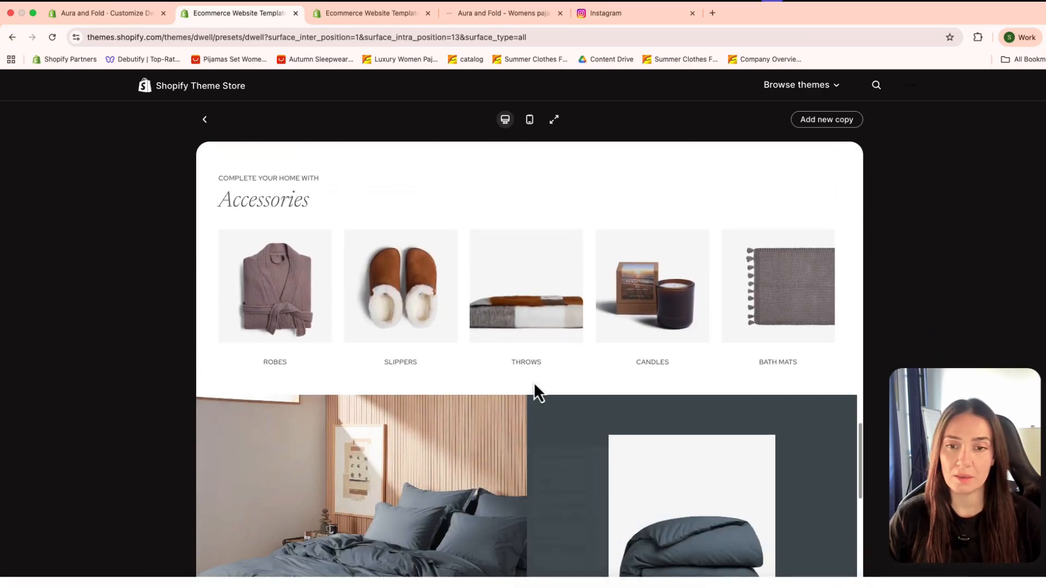
{"action": "scroll", "coordinate": [474, 432], "scroll_direction": "down", "scroll_amount": 7}
{"action": "scroll", "coordinate": [461, 430], "scroll_direction": "up", "scroll_amount": 8}
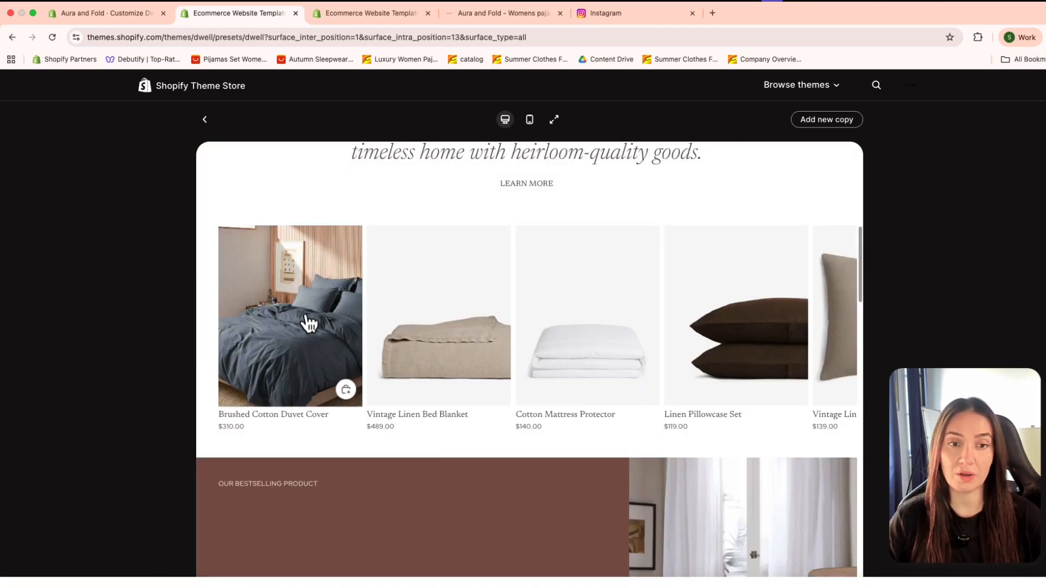
{"action": "left_click", "coordinate": [346, 295]}
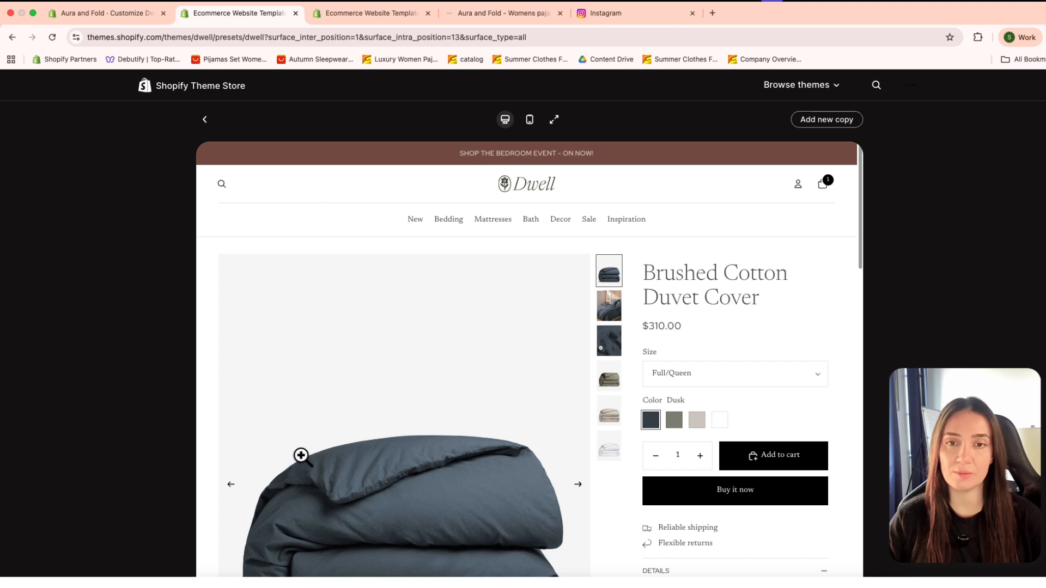
Step: View each gallery image of the Brushed Cotton Duvet Cover and return to the first one
{"action": "scroll", "coordinate": [461, 445], "scroll_direction": "down", "scroll_amount": 1}
{"action": "scroll", "coordinate": [456, 447], "scroll_direction": "up", "scroll_amount": 4}
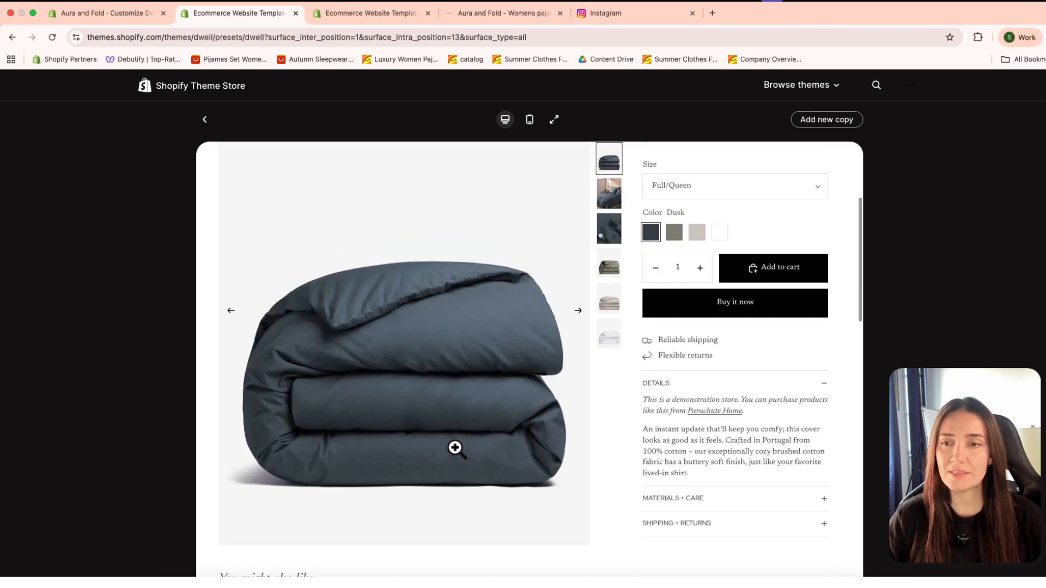
{"action": "left_click", "coordinate": [613, 305]}
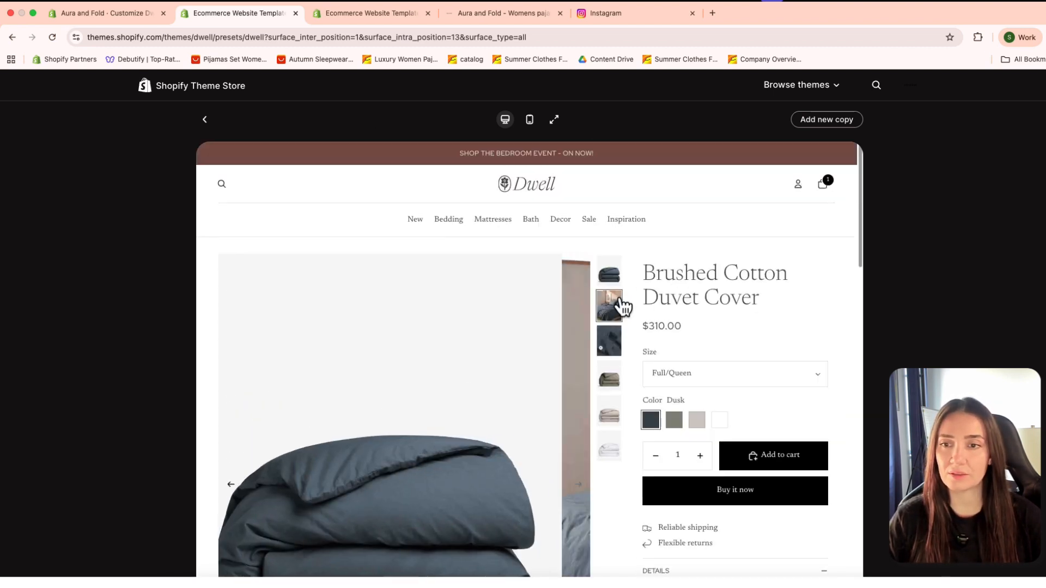
{"action": "left_click", "coordinate": [616, 345]}
{"action": "left_click", "coordinate": [610, 381]}
{"action": "left_click", "coordinate": [610, 420]}
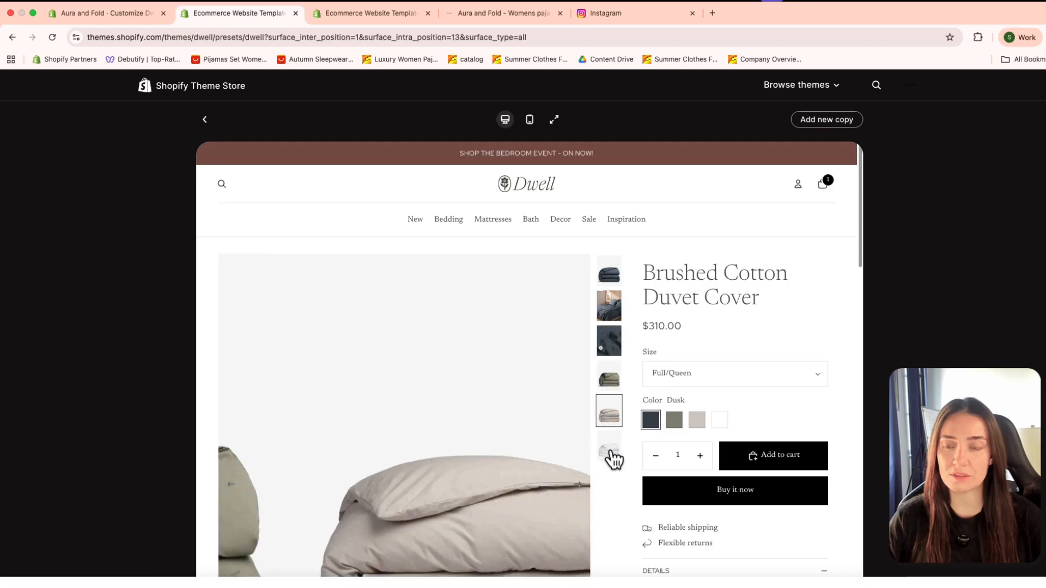
{"action": "left_click", "coordinate": [611, 453]}
{"action": "left_click", "coordinate": [610, 272]}
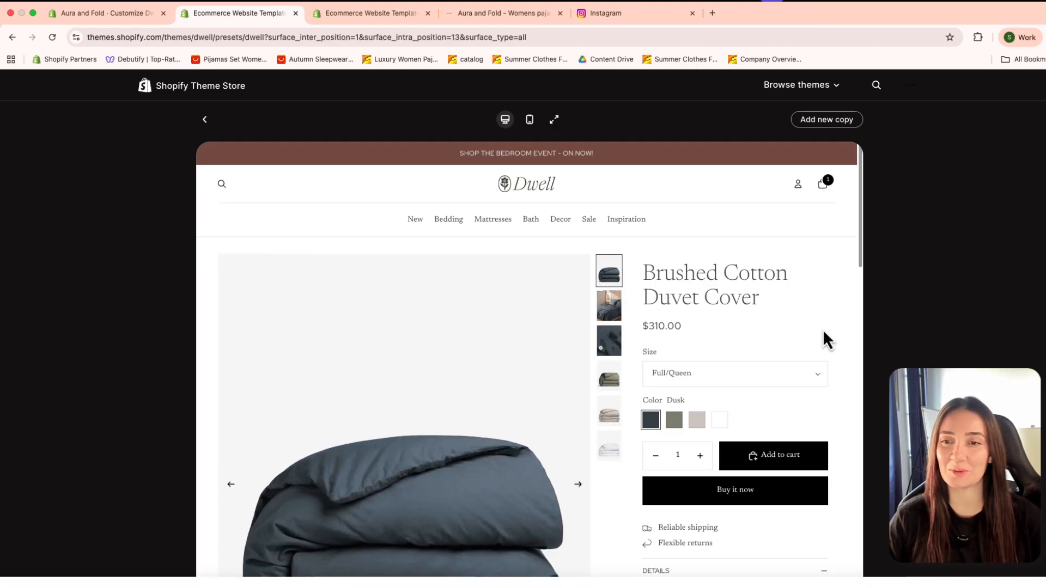
Step: Check the duvet cover's available size options and leave the size at Full/Queen
{"action": "scroll", "coordinate": [762, 342], "scroll_direction": "down", "scroll_amount": 2}
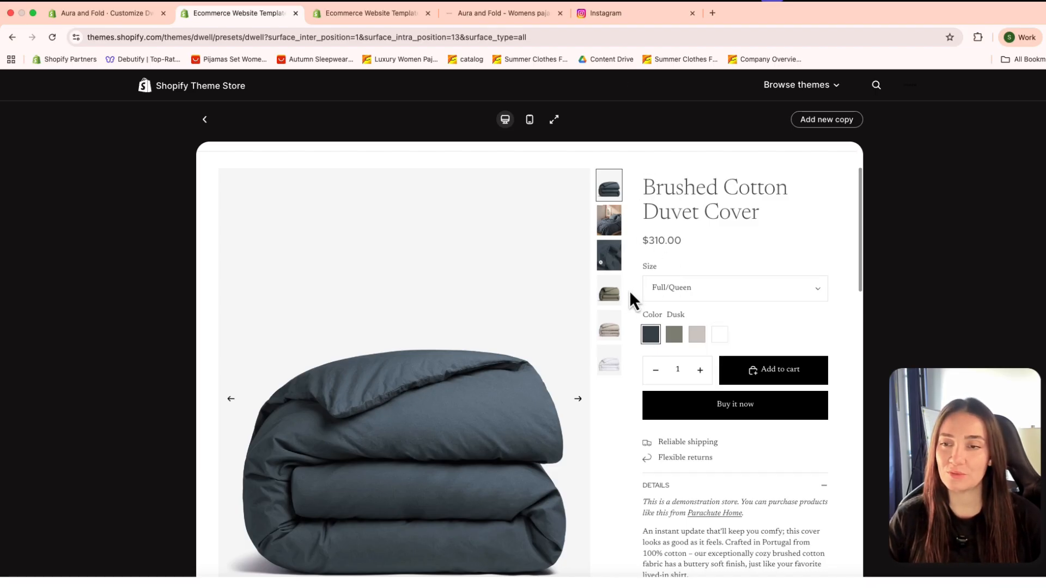
{"action": "left_click", "coordinate": [707, 292]}
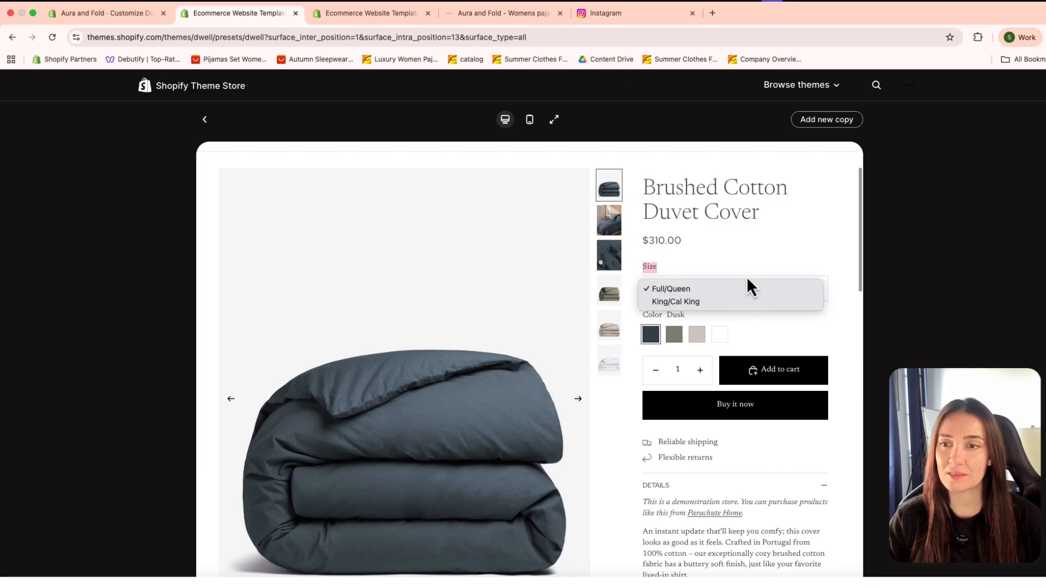
{"action": "left_click", "coordinate": [747, 287]}
{"action": "left_click", "coordinate": [709, 288]}
{"action": "left_click", "coordinate": [769, 267]}
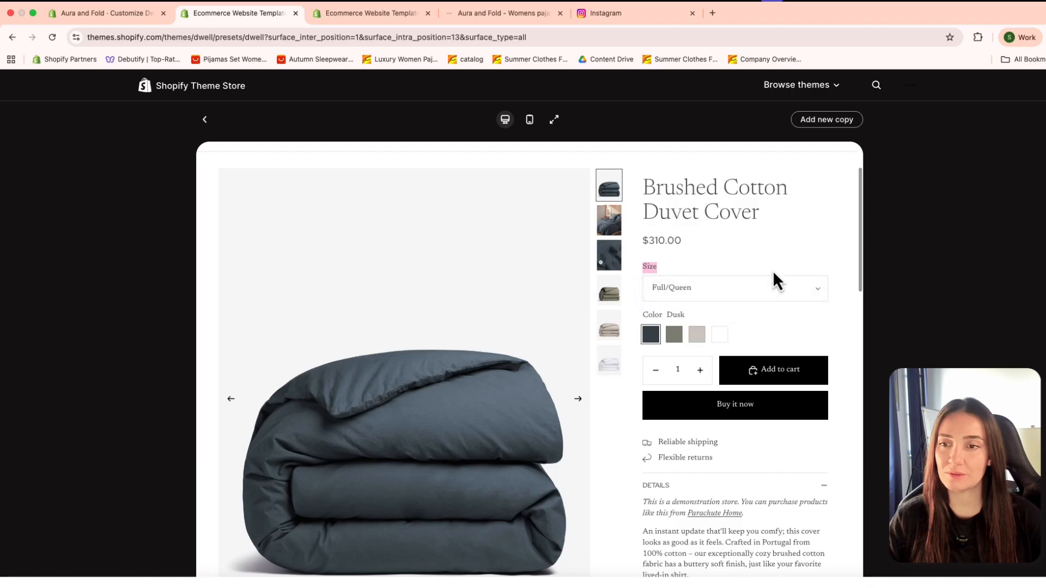
{"action": "scroll", "coordinate": [792, 422], "scroll_direction": "up", "scroll_amount": 2}
{"action": "scroll", "coordinate": [772, 436], "scroll_direction": "down", "scroll_amount": 4}
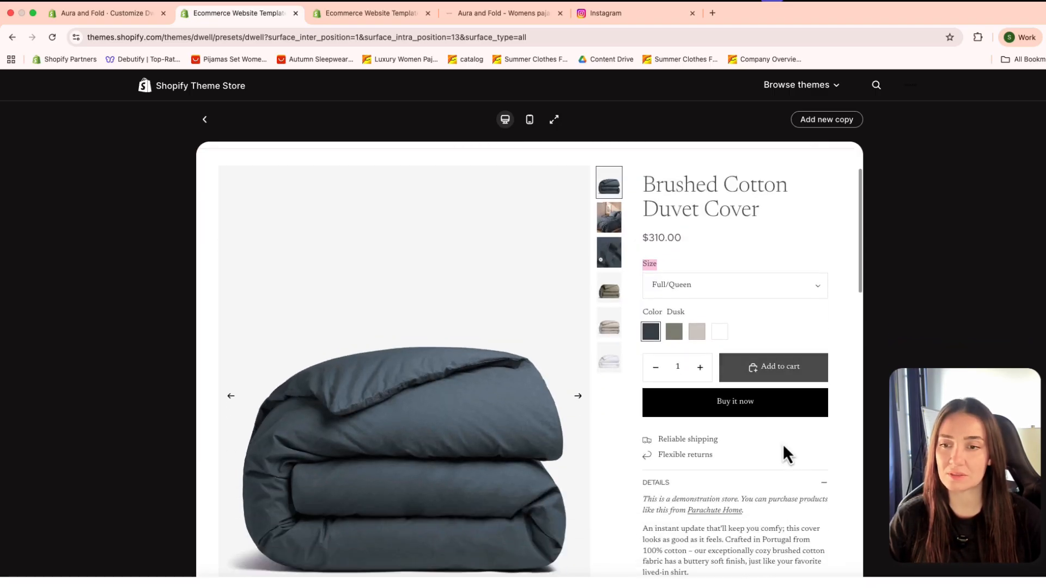
Step: Examine the shipping and returns notes below the purchase buttons, and test collapsing and expanding the product's Details section
{"action": "left_click_drag", "start_coordinate": [644, 342], "coordinate": [787, 359]}
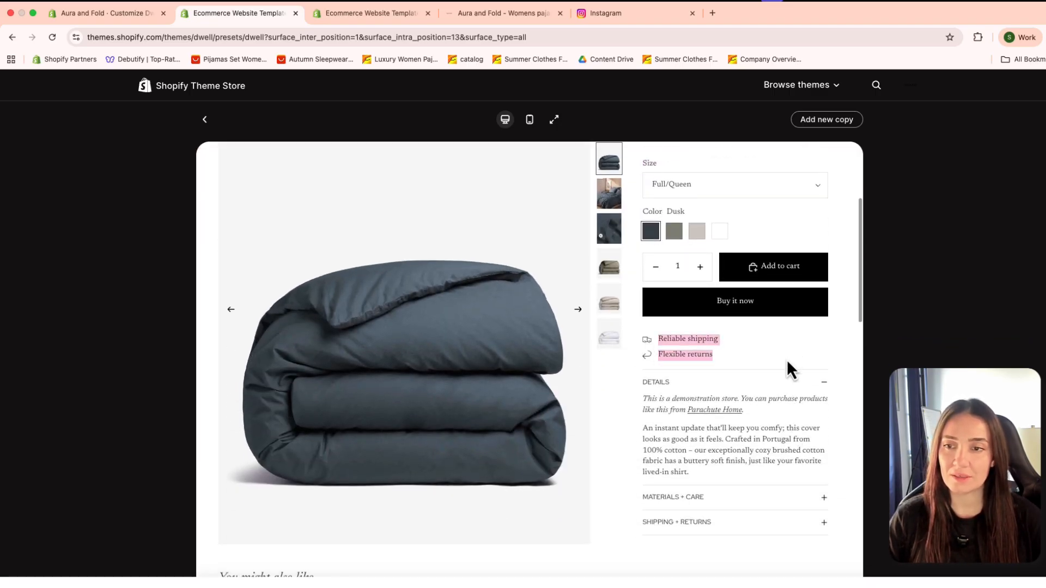
{"action": "left_click", "coordinate": [705, 350]}
{"action": "left_click", "coordinate": [768, 362]}
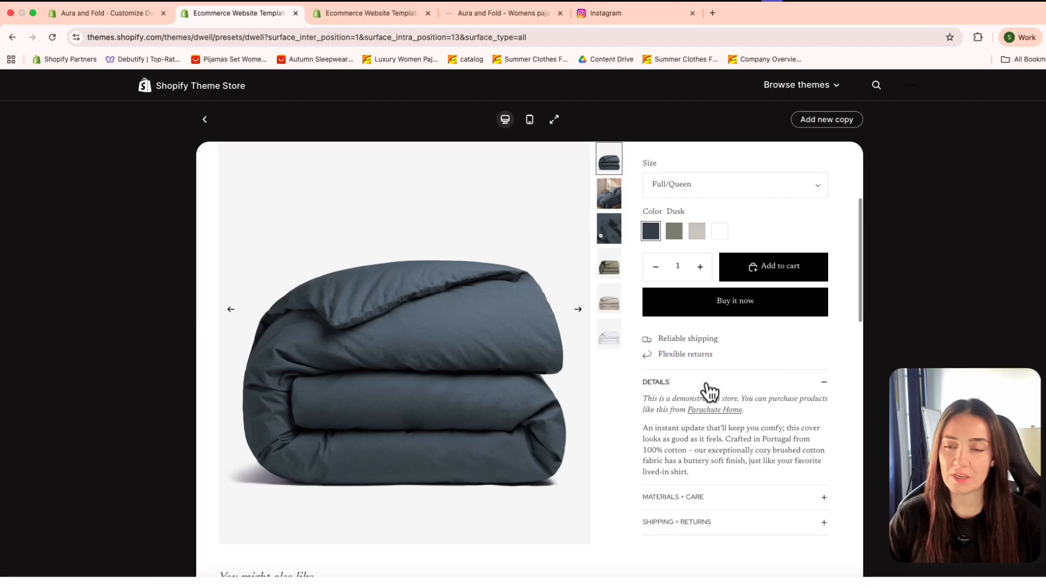
{"action": "scroll", "coordinate": [701, 445], "scroll_direction": "up", "scroll_amount": 1}
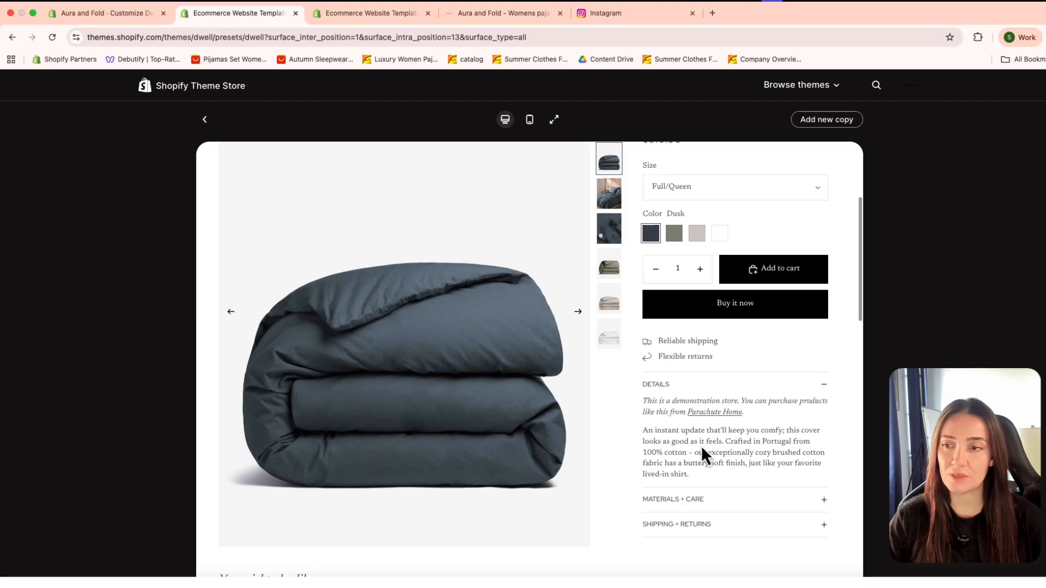
{"action": "left_click", "coordinate": [822, 391]}
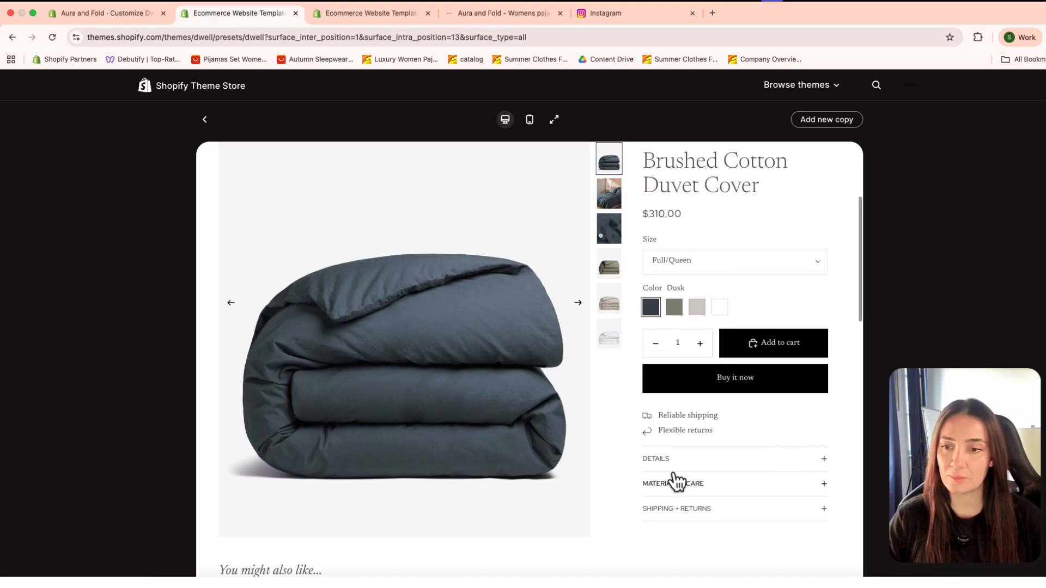
{"action": "left_click", "coordinate": [824, 464]}
{"action": "left_click", "coordinate": [826, 391]}
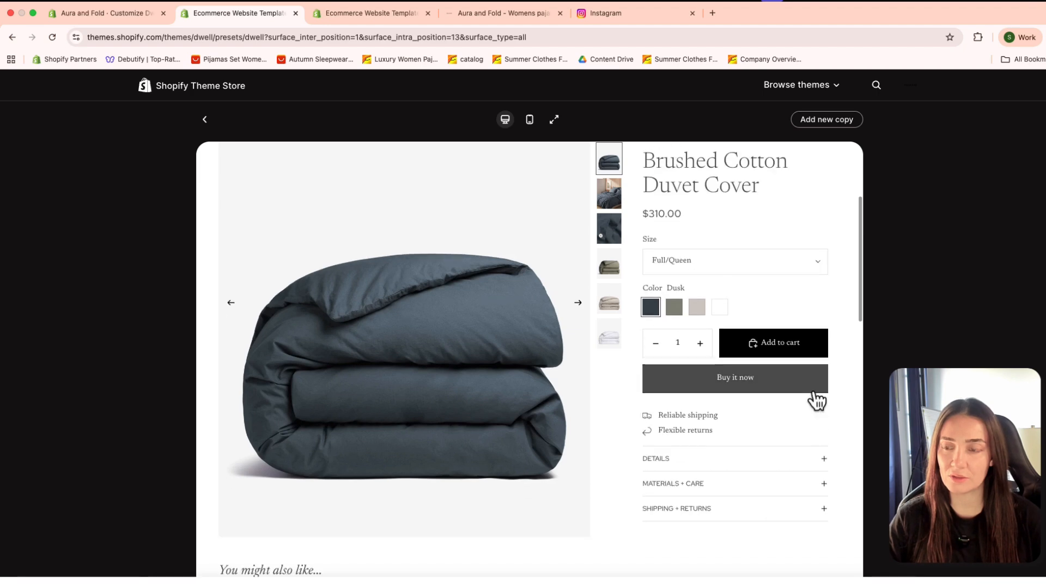
{"action": "left_click", "coordinate": [820, 460]}
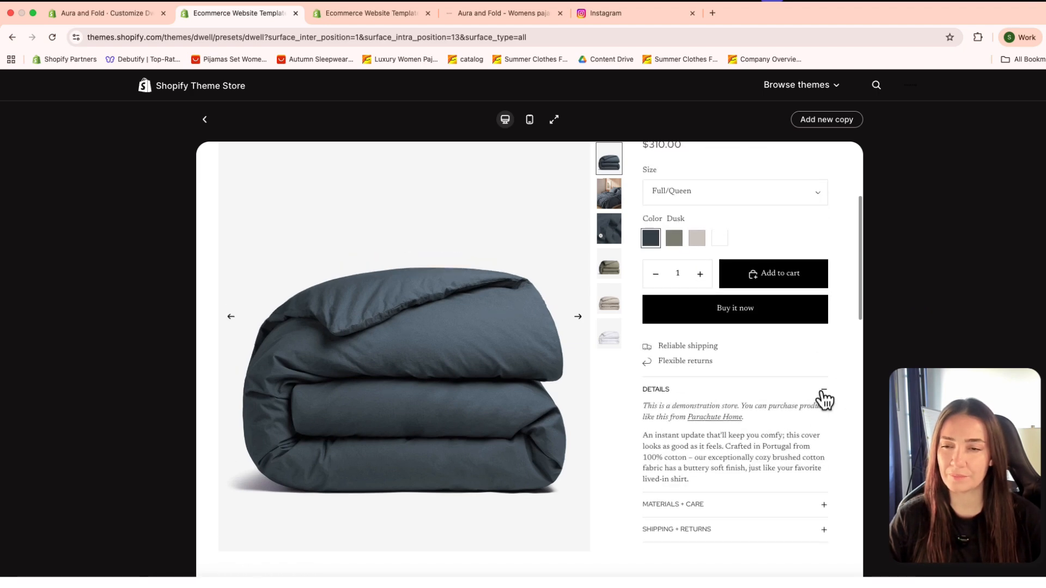
{"action": "left_click", "coordinate": [823, 392]}
Step: Review the product page's recommendations, newsletter and footer, and return to the Dwell theme's details page
{"action": "scroll", "coordinate": [706, 414], "scroll_direction": "down", "scroll_amount": 10}
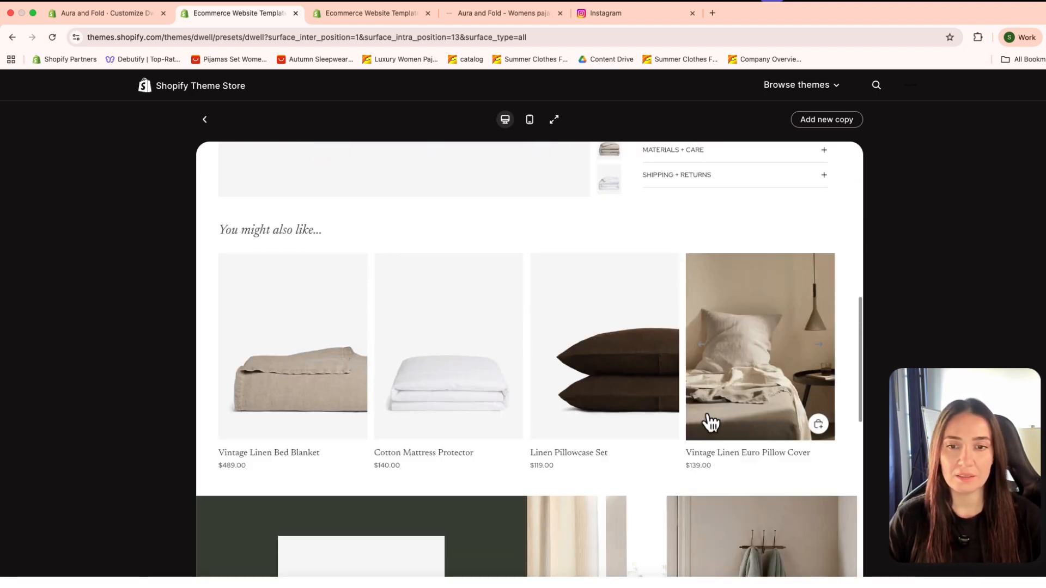
{"action": "scroll", "coordinate": [707, 419], "scroll_direction": "up", "scroll_amount": 7}
{"action": "scroll", "coordinate": [678, 417], "scroll_direction": "down", "scroll_amount": 7}
{"action": "scroll", "coordinate": [674, 403], "scroll_direction": "down", "scroll_amount": 10}
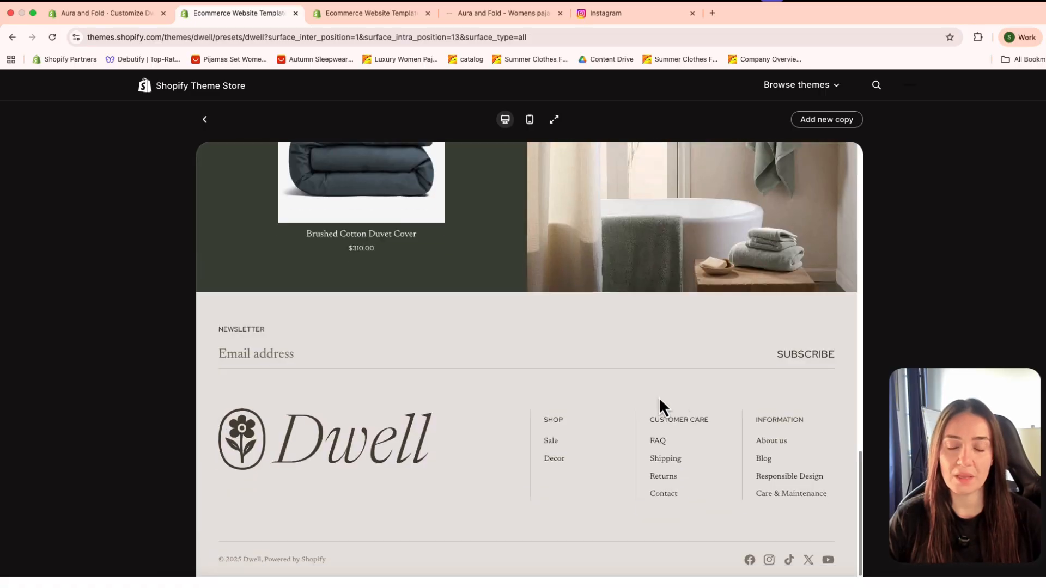
{"action": "scroll", "coordinate": [651, 382], "scroll_direction": "up", "scroll_amount": 20}
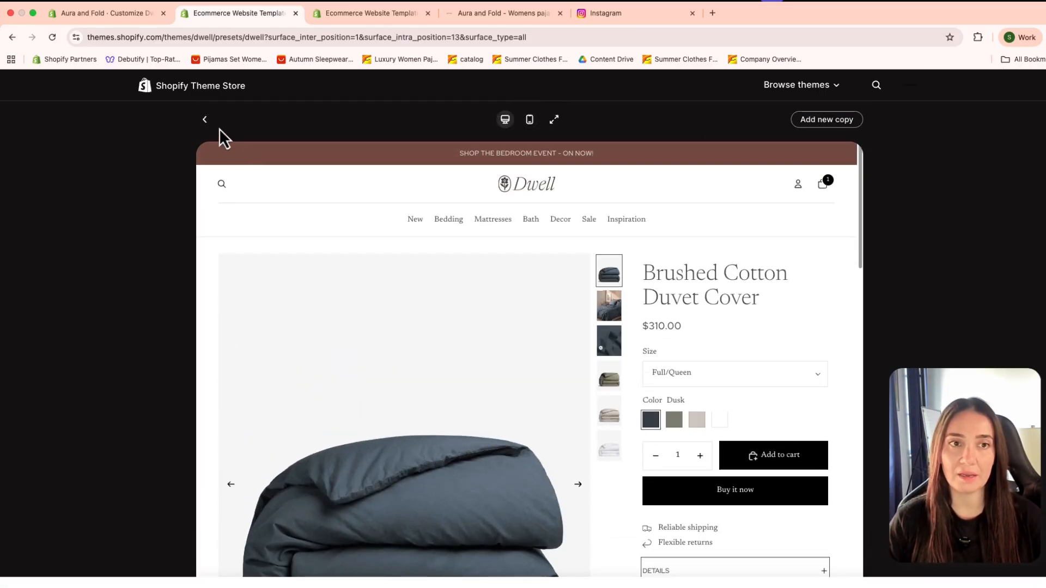
{"action": "left_click", "coordinate": [205, 120]}
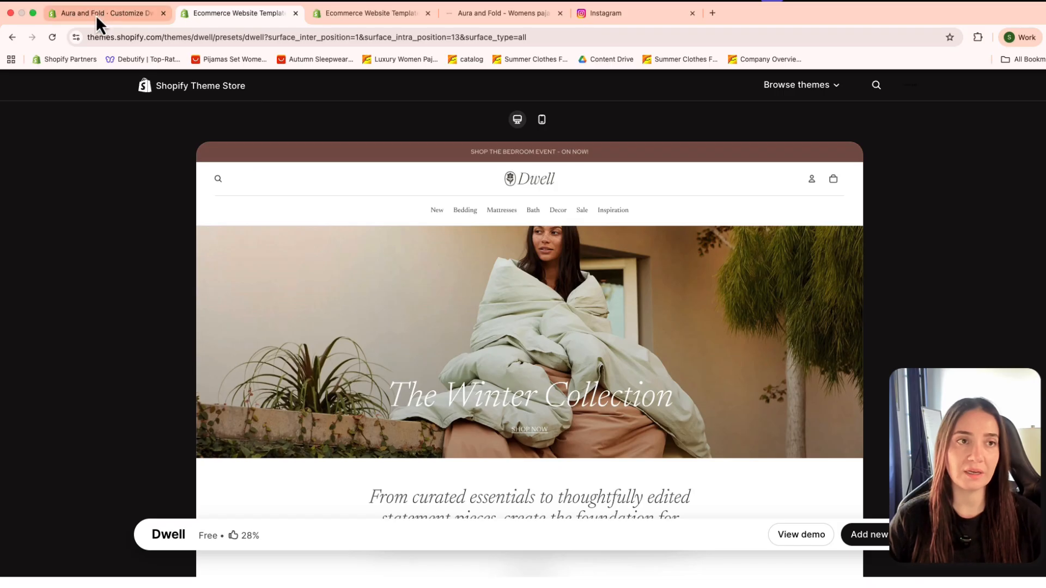
Step: Switch to the store admin's Themes page and open the current Dwell theme in the theme editor
{"action": "left_click", "coordinate": [139, 15]}
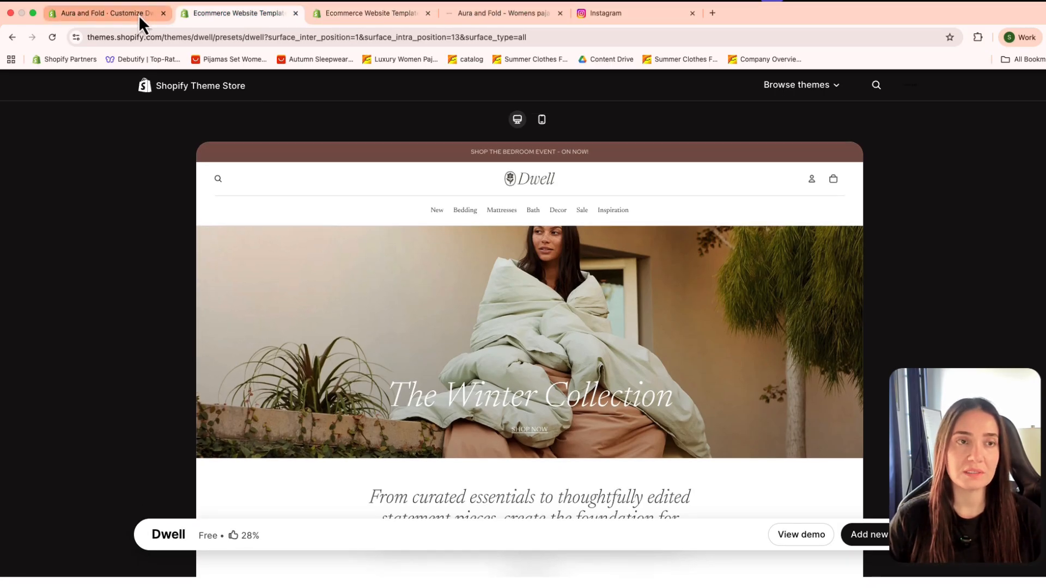
{"action": "left_click", "coordinate": [54, 264]}
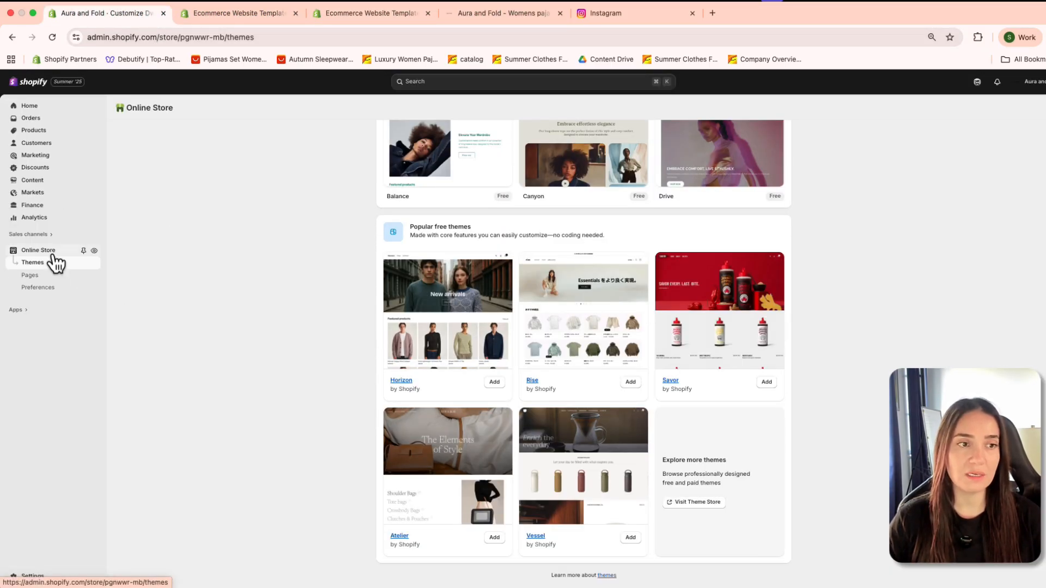
{"action": "scroll", "coordinate": [573, 353], "scroll_direction": "down", "scroll_amount": 1}
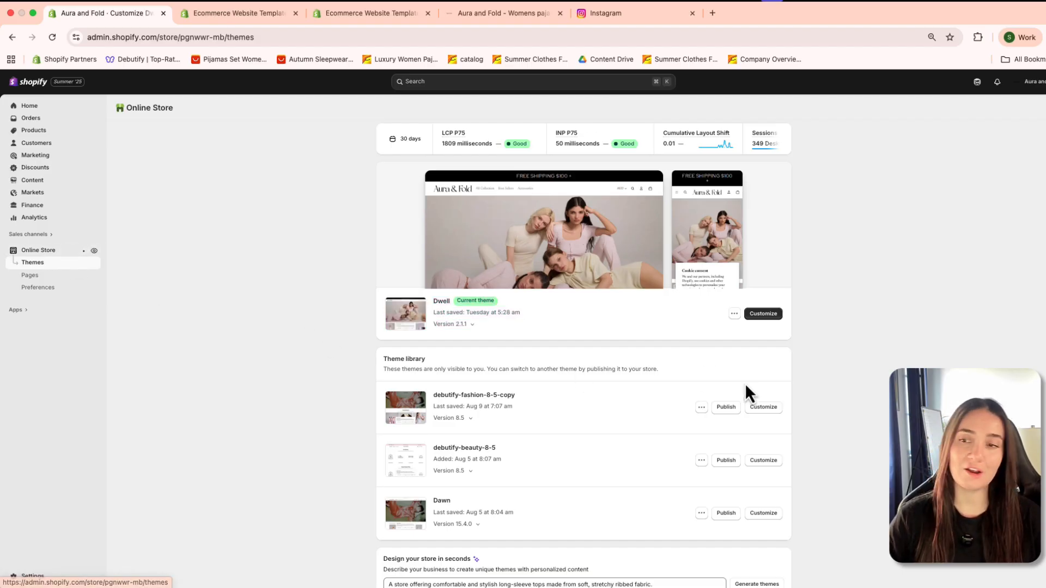
{"action": "left_click", "coordinate": [763, 314]}
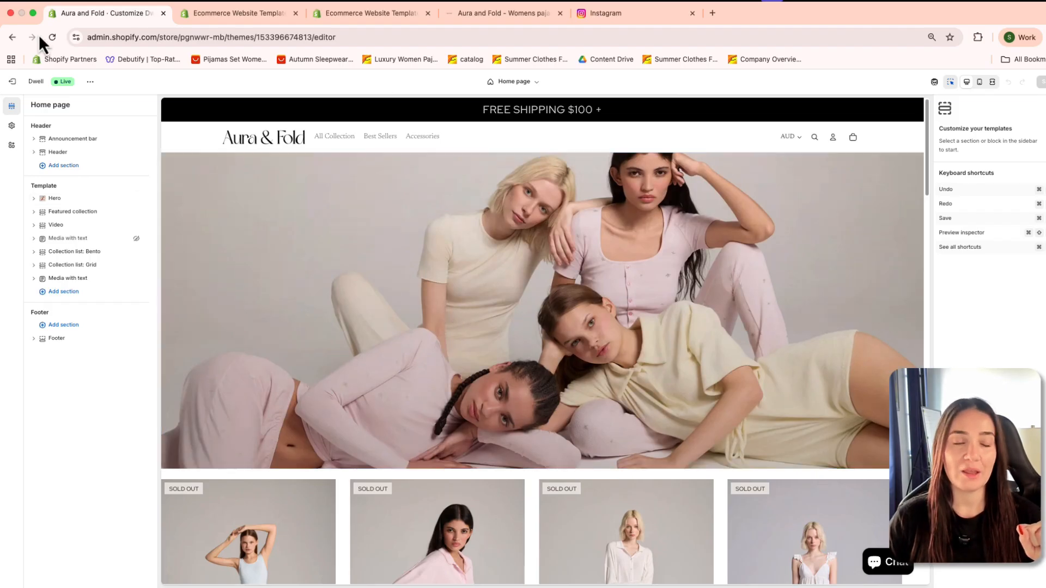
Step: Return to the Themes page and open the debutify-beauty-8-5 draft in the theme editor
{"action": "left_click", "coordinate": [13, 37]}
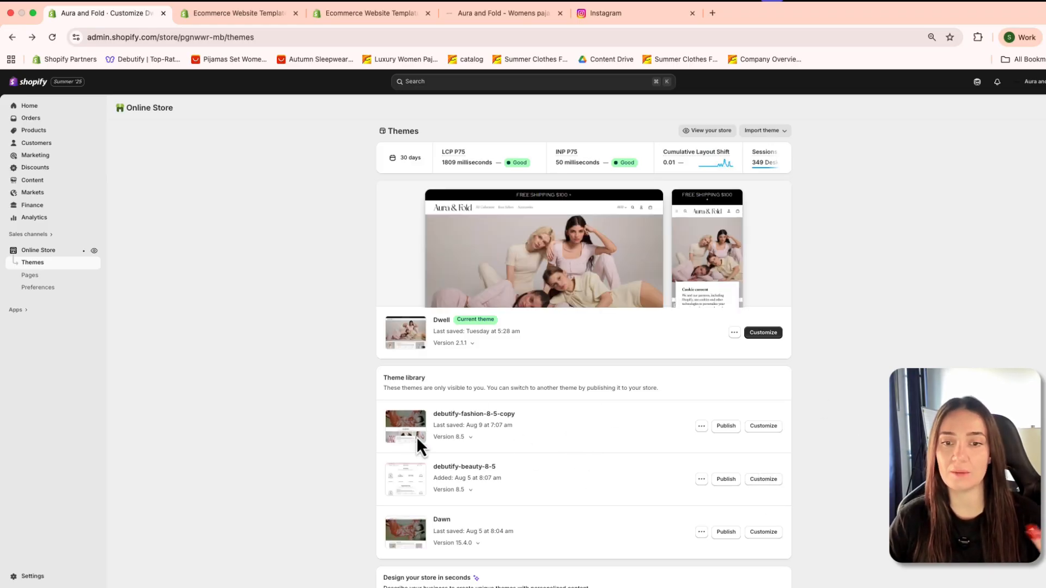
{"action": "left_click", "coordinate": [764, 479]}
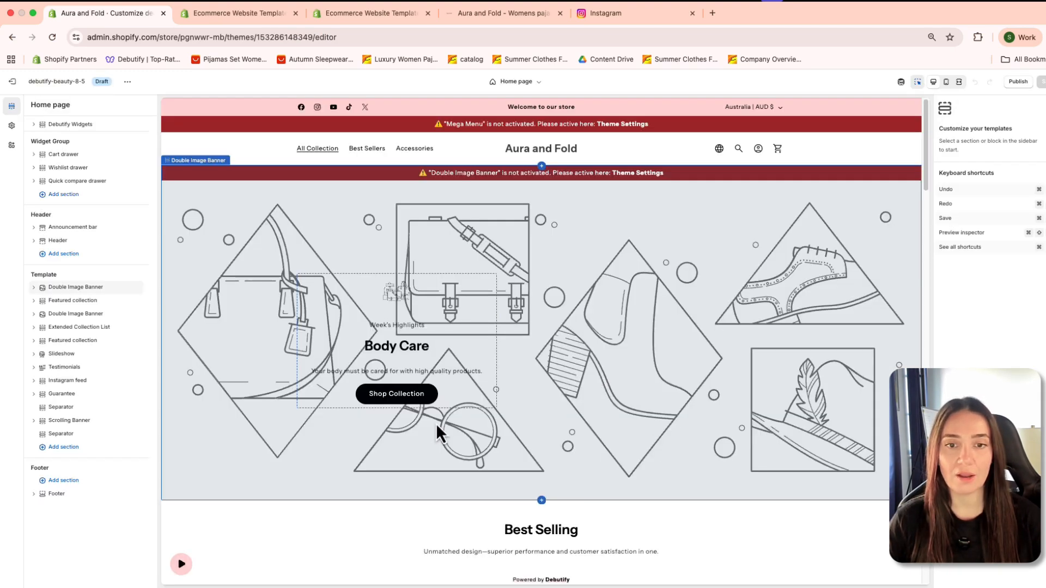
{"action": "scroll", "coordinate": [436, 432], "scroll_direction": "down", "scroll_amount": 5}
{"action": "scroll", "coordinate": [656, 501], "scroll_direction": "up", "scroll_amount": 5}
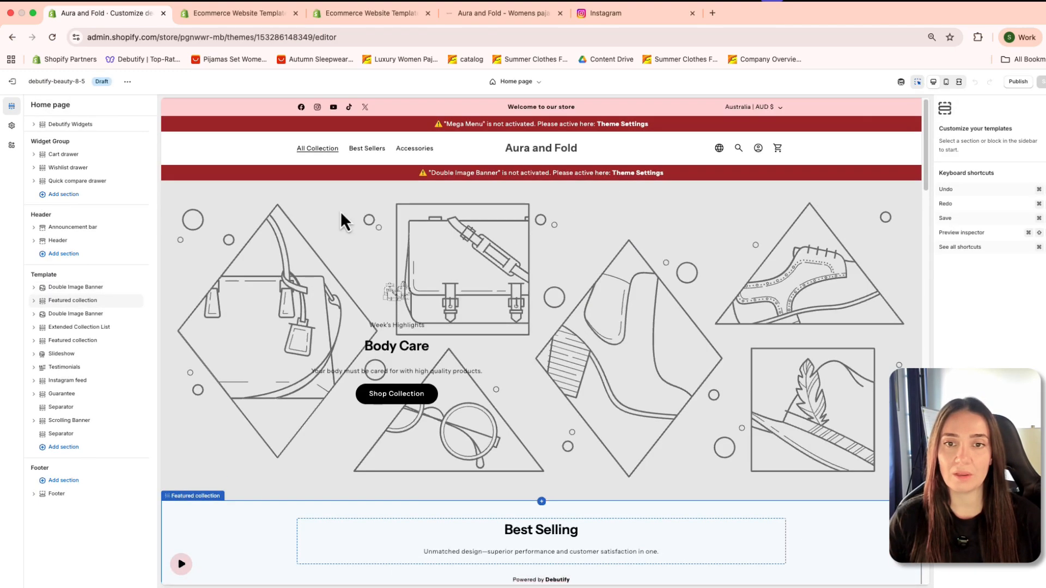
Step: Select the first Double Image Banner section and examine the product and collection sections below it on the draft home page
{"action": "left_click", "coordinate": [786, 263]}
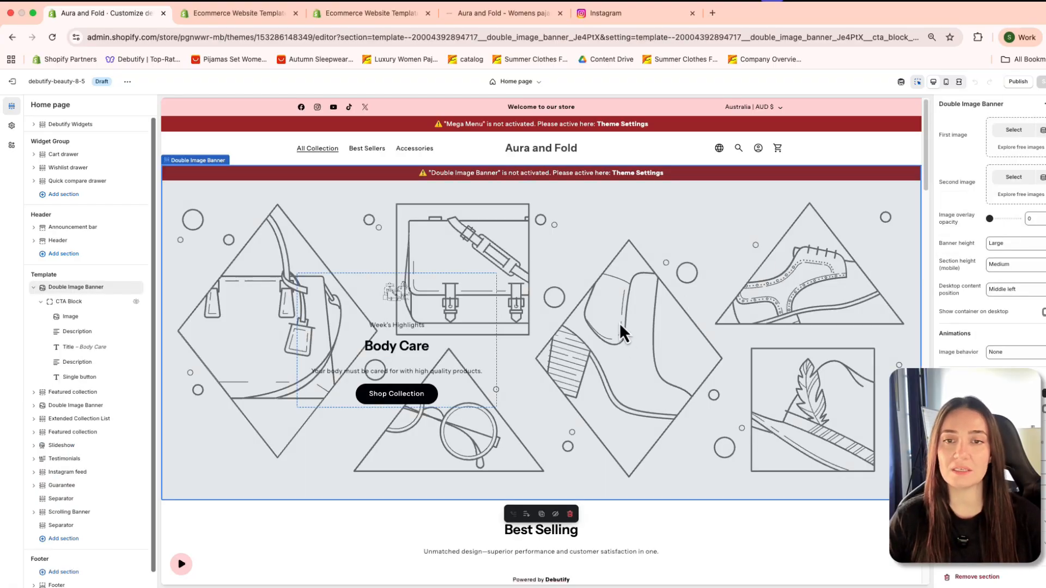
{"action": "scroll", "coordinate": [605, 343], "scroll_direction": "down", "scroll_amount": 3}
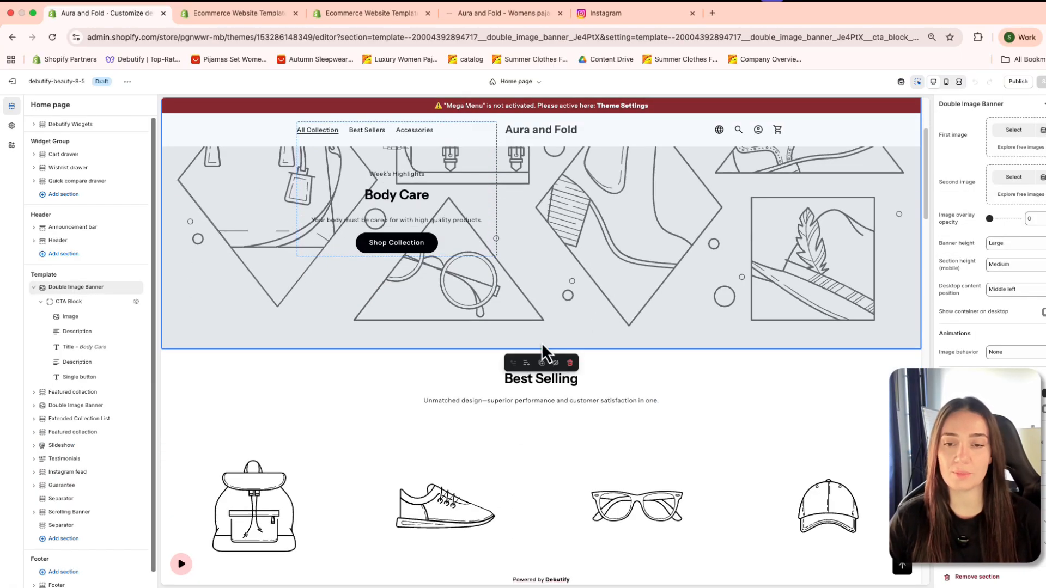
{"action": "scroll", "coordinate": [542, 342], "scroll_direction": "up", "scroll_amount": 3}
{"action": "scroll", "coordinate": [528, 343], "scroll_direction": "down", "scroll_amount": 7}
{"action": "scroll", "coordinate": [524, 350], "scroll_direction": "down", "scroll_amount": 5}
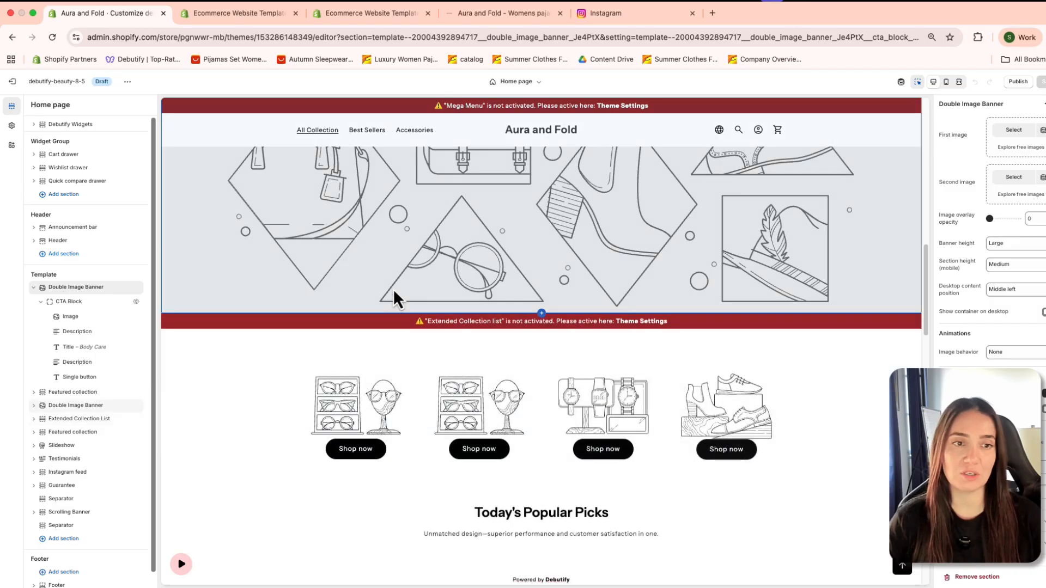
{"action": "scroll", "coordinate": [397, 299], "scroll_direction": "up", "scroll_amount": 3}
{"action": "scroll", "coordinate": [416, 292], "scroll_direction": "up", "scroll_amount": 5}
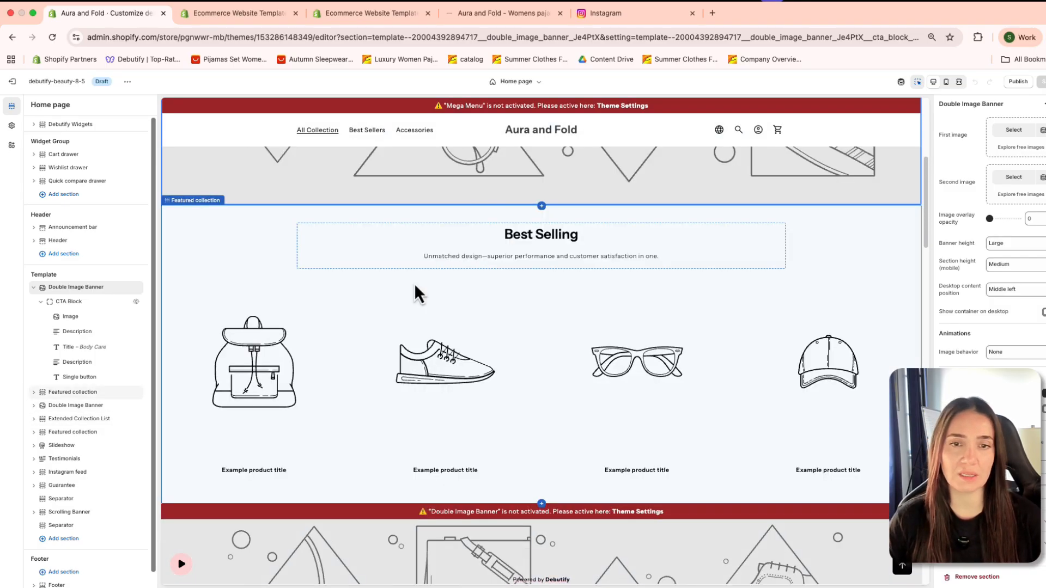
Step: Inspect the text settings of the Featured collection's Best Selling title and exit the theme editor to the Themes page
{"action": "double_click", "coordinate": [552, 240]}
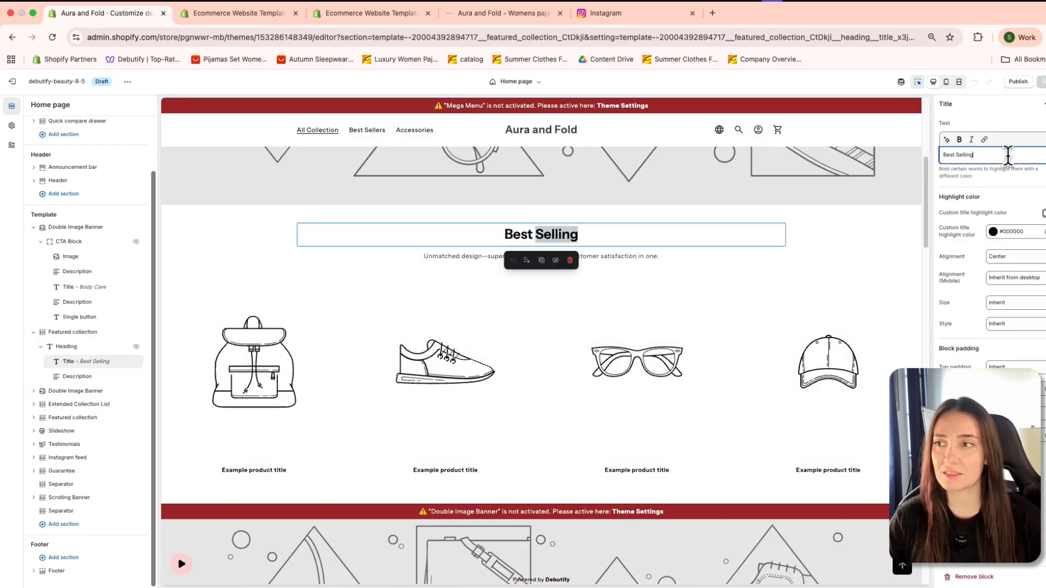
{"action": "left_click", "coordinate": [670, 338]}
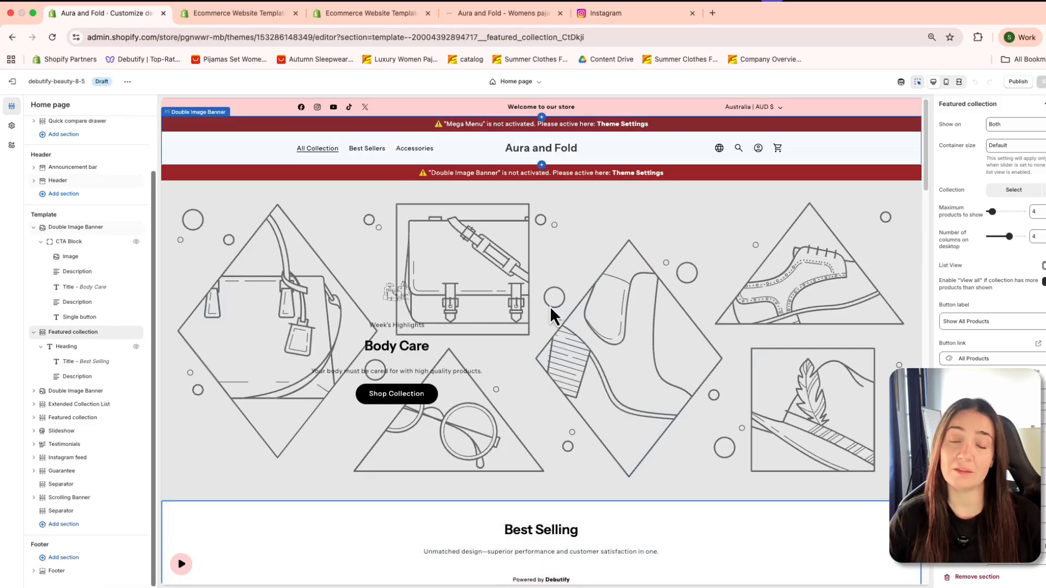
{"action": "left_click", "coordinate": [16, 81]}
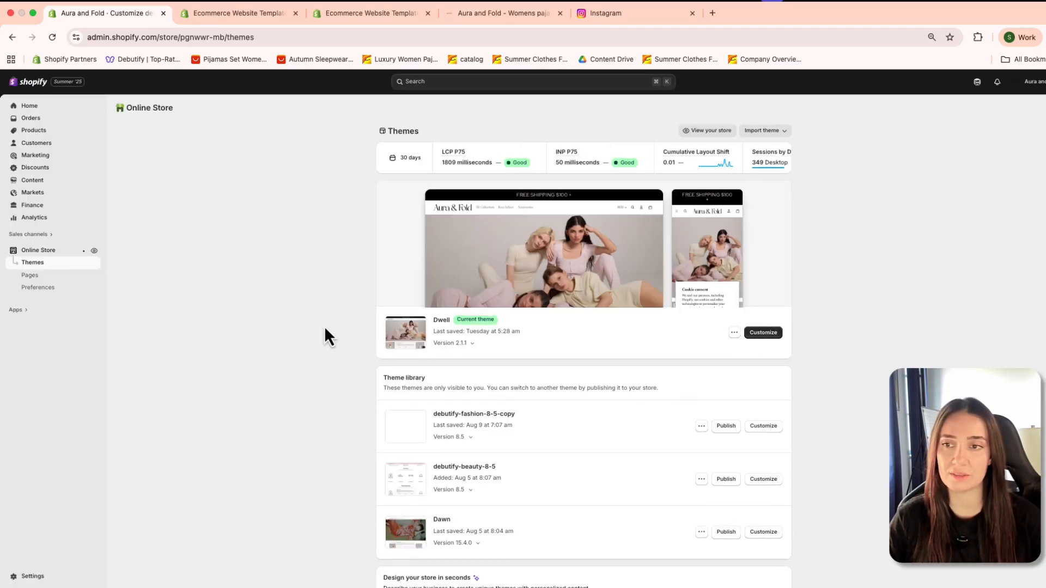
Step: Open the current Dwell theme in the theme editor and inspect the settings of its logo block and Header section
{"action": "left_click", "coordinate": [763, 333]}
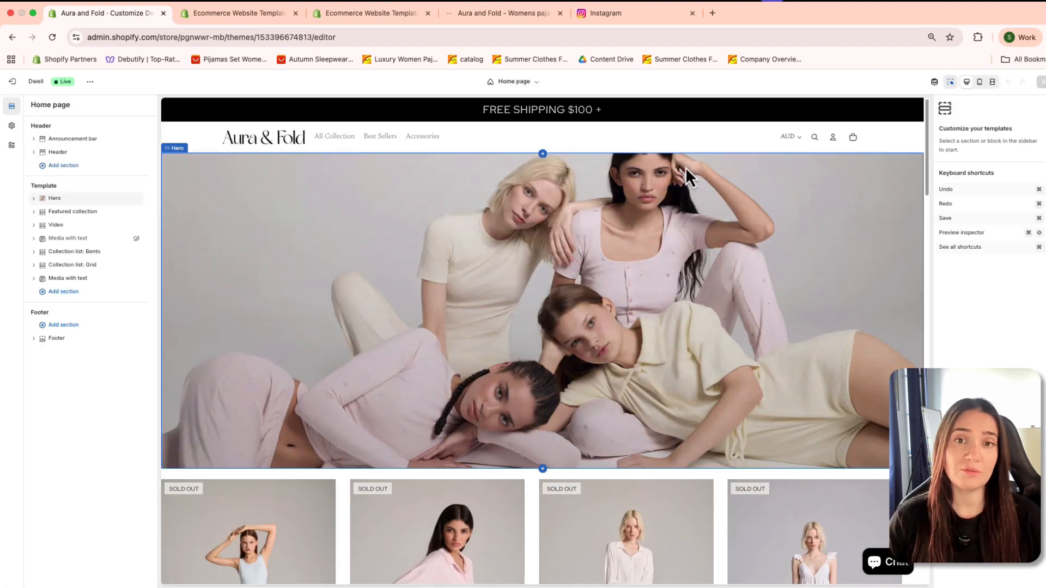
{"action": "left_click", "coordinate": [261, 137]}
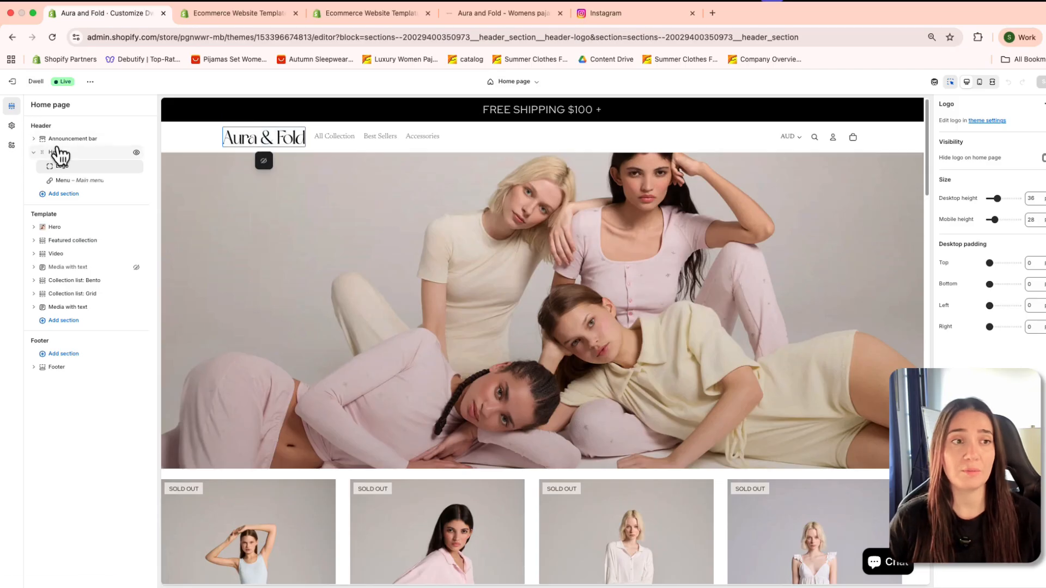
{"action": "left_click", "coordinate": [588, 138]}
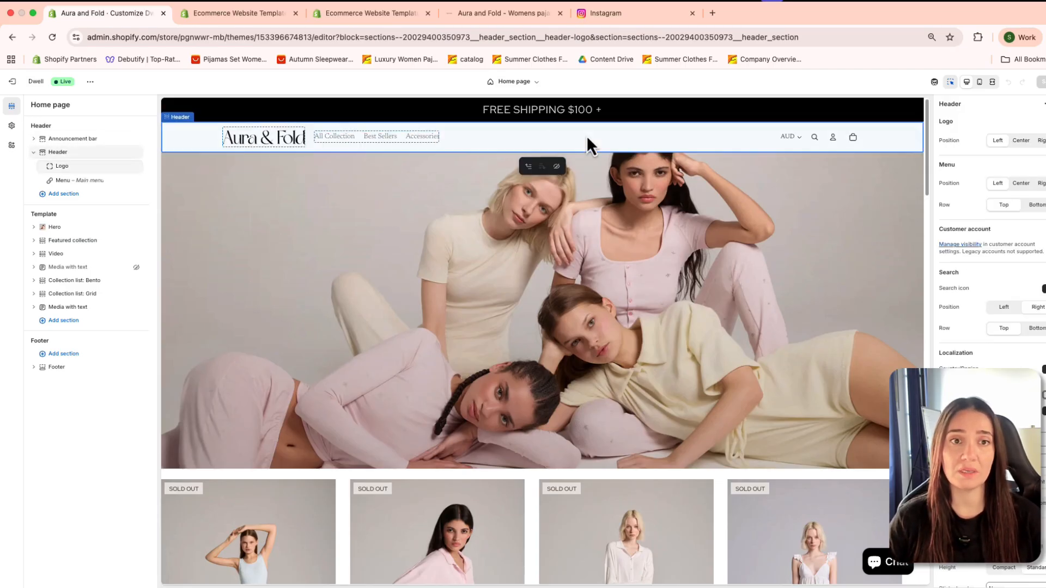
Step: Examine the Logo and favicon theme settings and the image library offered for the default logo, leaving the logo as is
{"action": "left_click", "coordinate": [12, 126]}
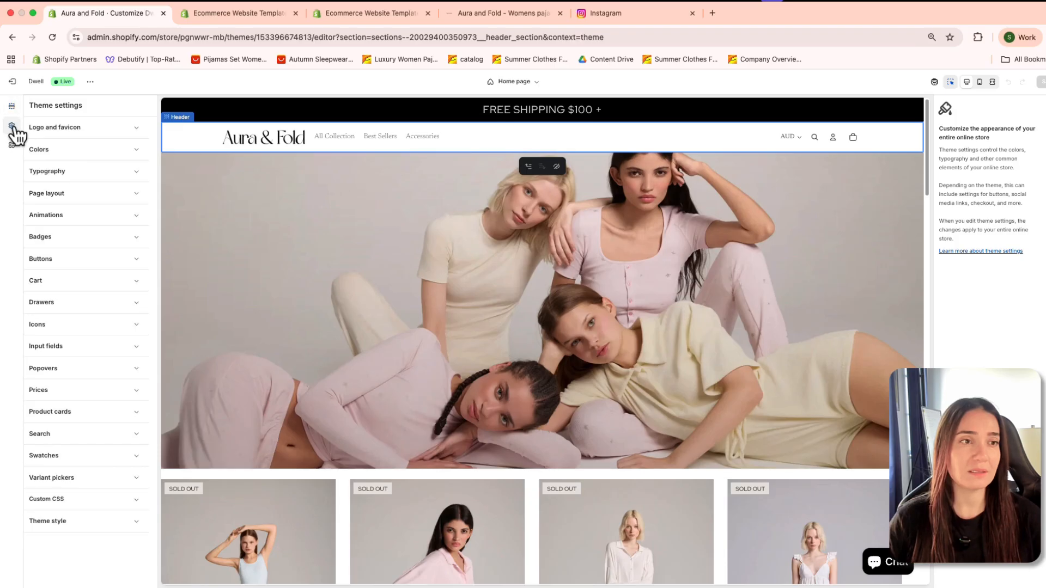
{"action": "left_click", "coordinate": [80, 129]}
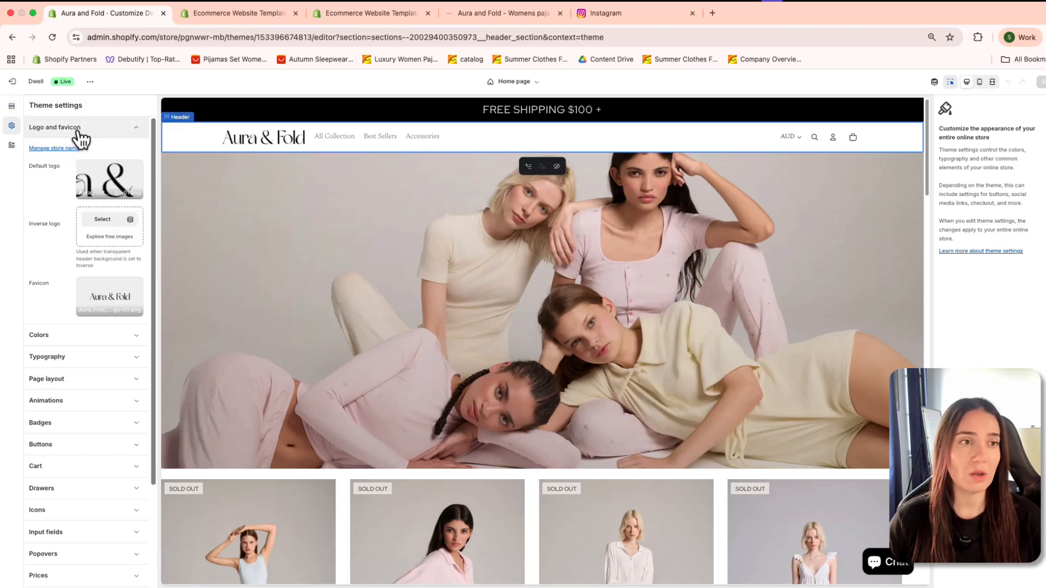
{"action": "left_click", "coordinate": [107, 191]}
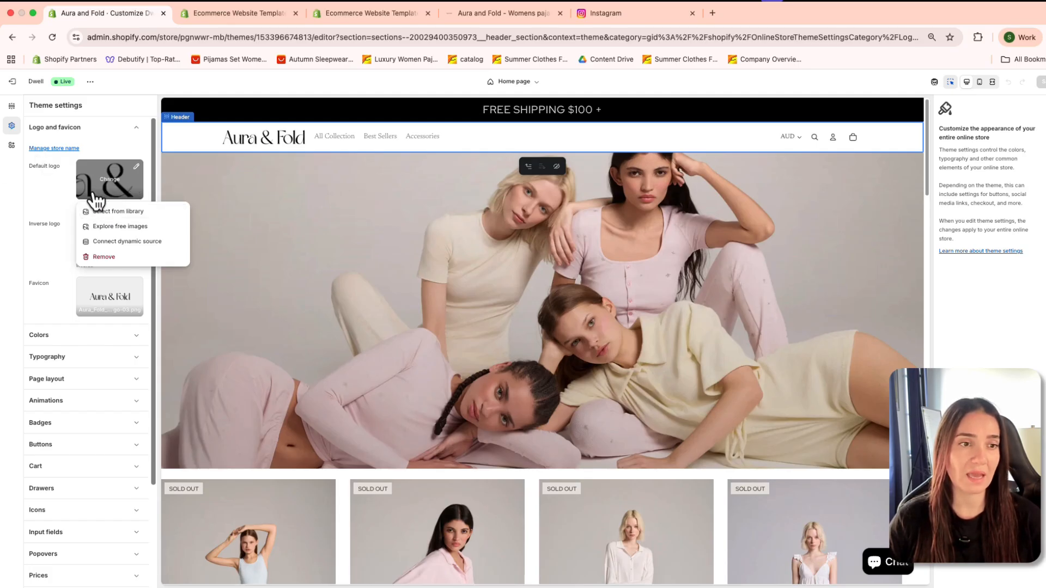
{"action": "left_click", "coordinate": [117, 213]}
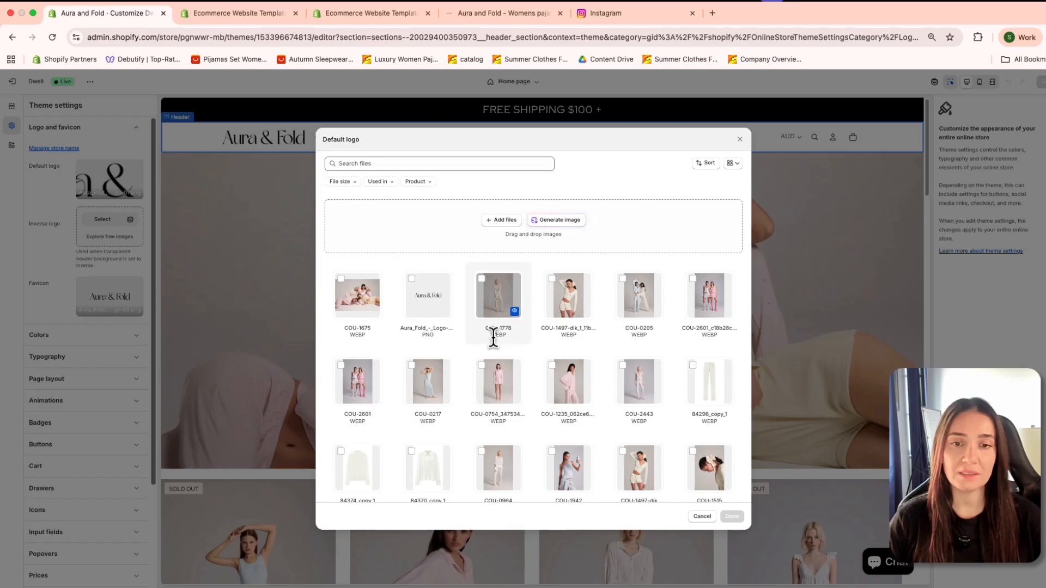
{"action": "scroll", "coordinate": [436, 347], "scroll_direction": "down", "scroll_amount": 5}
{"action": "scroll", "coordinate": [450, 355], "scroll_direction": "up", "scroll_amount": 5}
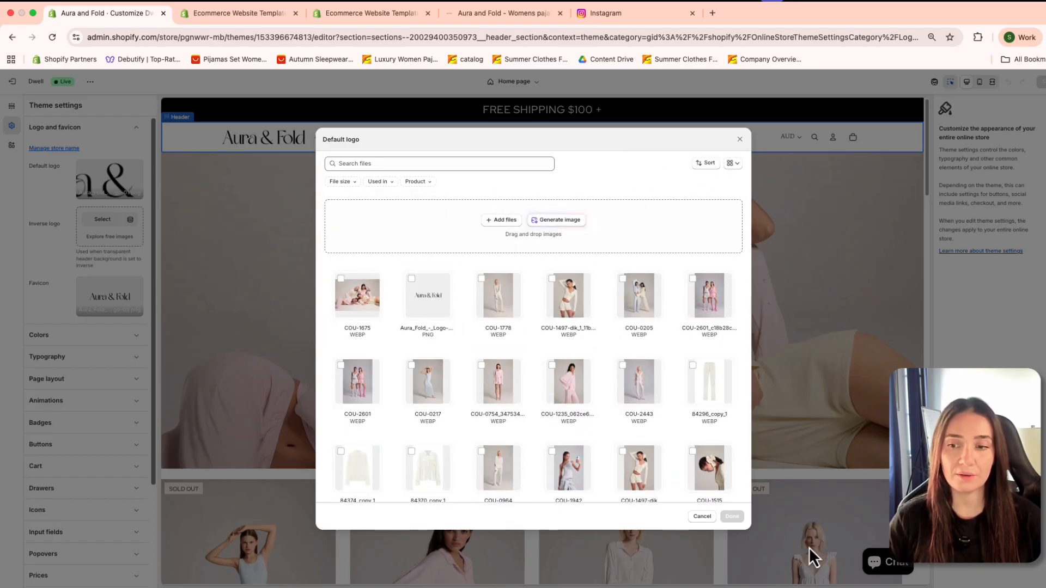
{"action": "left_click", "coordinate": [704, 517]}
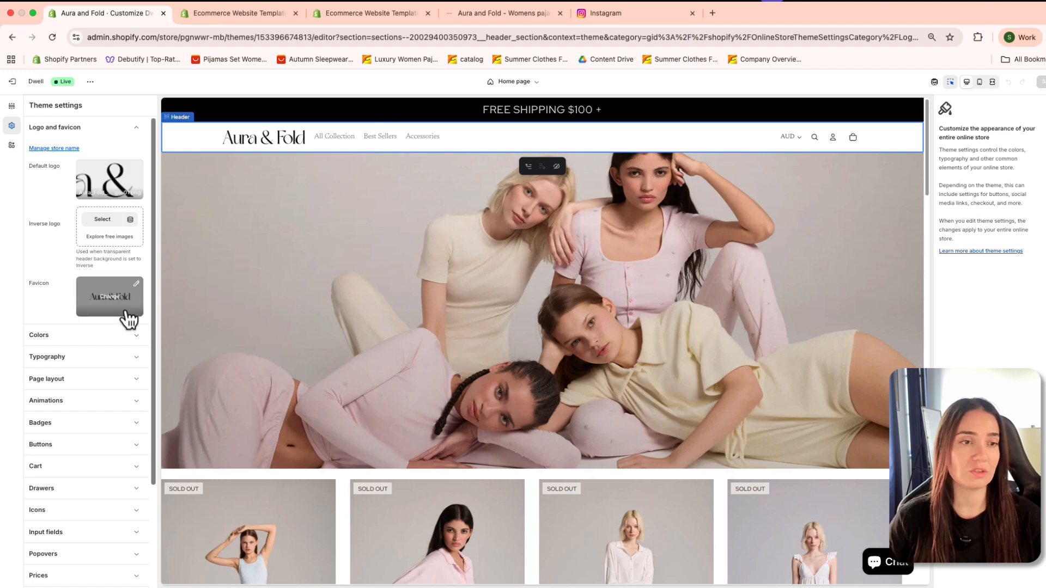
{"action": "left_click", "coordinate": [136, 129]}
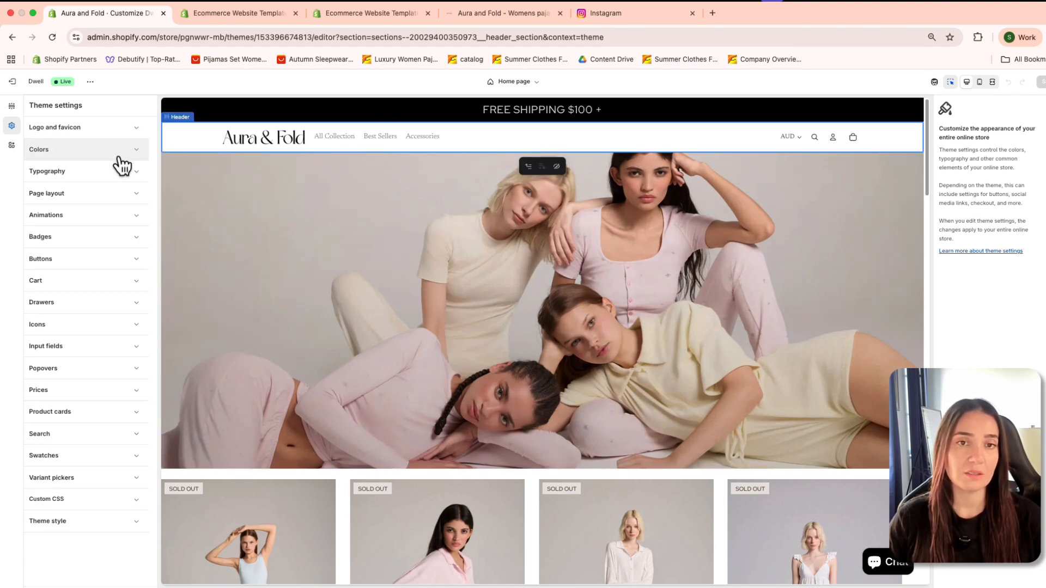
Step: Replace the image of the home page's Hero section with 1.png from the file library
{"action": "left_click", "coordinate": [465, 307]}
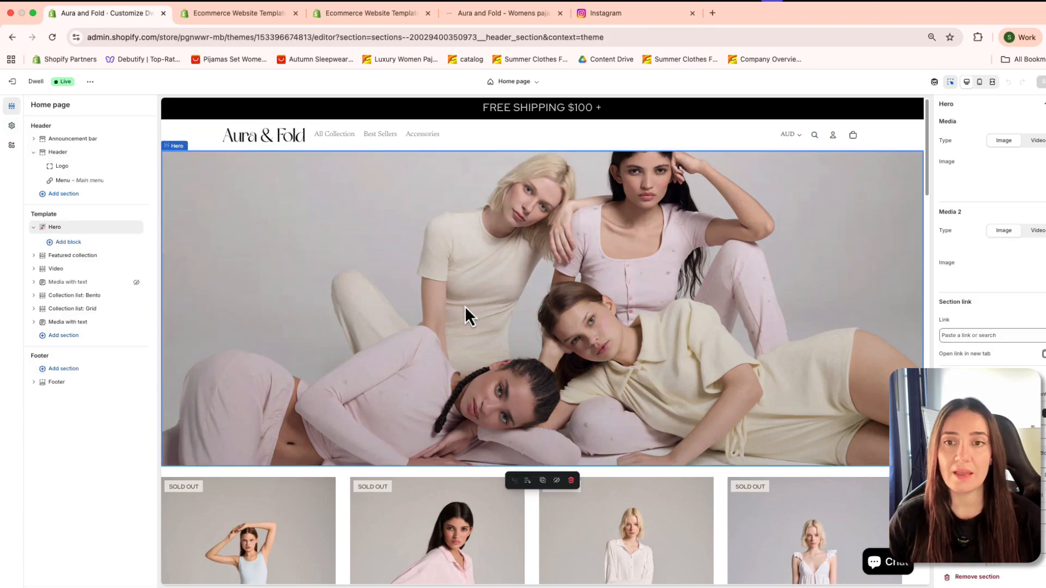
{"action": "scroll", "coordinate": [541, 438], "scroll_direction": "down", "scroll_amount": 3}
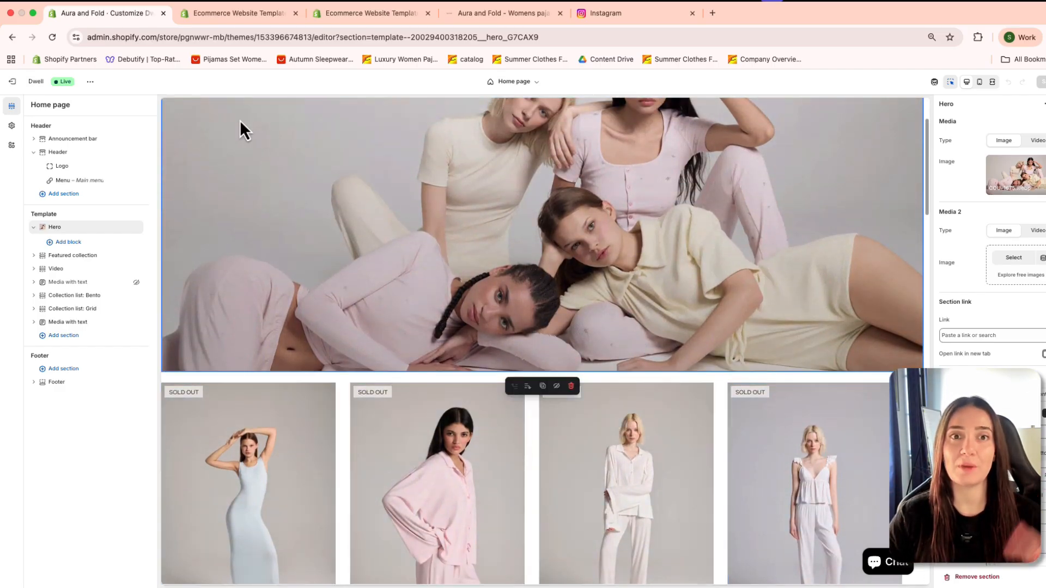
{"action": "scroll", "coordinate": [591, 253], "scroll_direction": "up", "scroll_amount": 3}
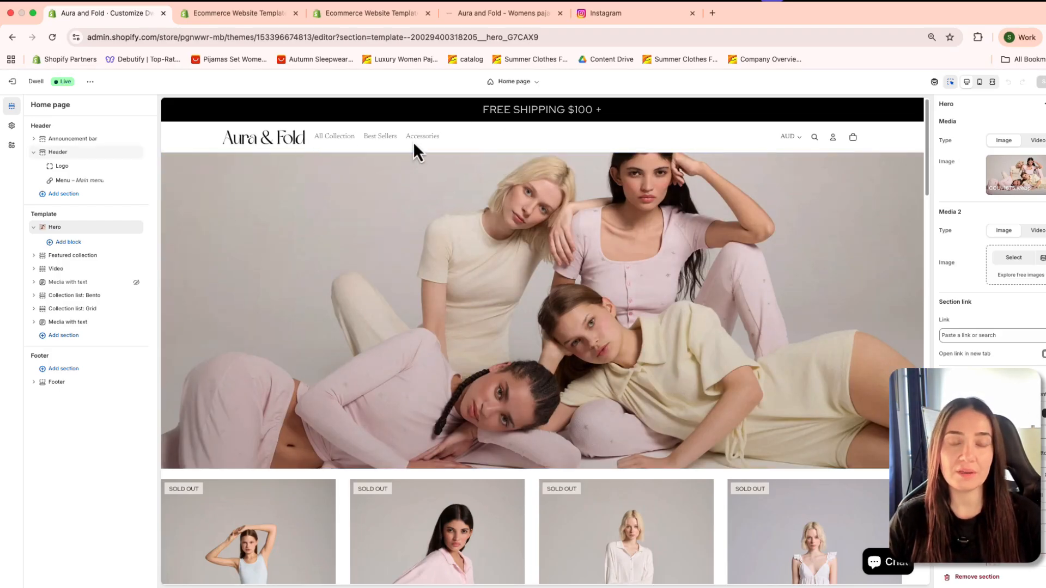
{"action": "left_click", "coordinate": [474, 138]}
{"action": "left_click", "coordinate": [426, 237]}
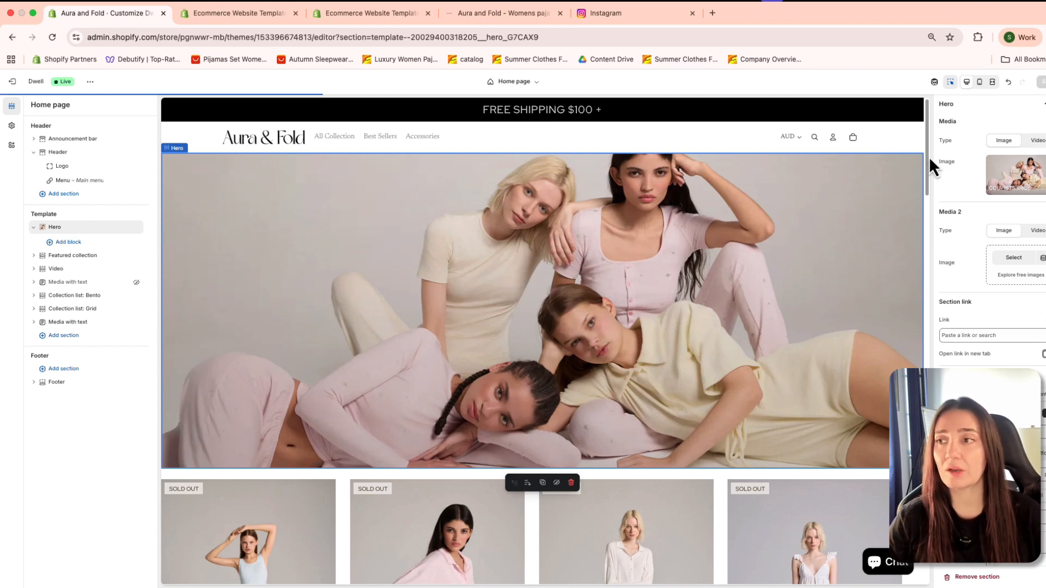
{"action": "left_click", "coordinate": [1027, 185]}
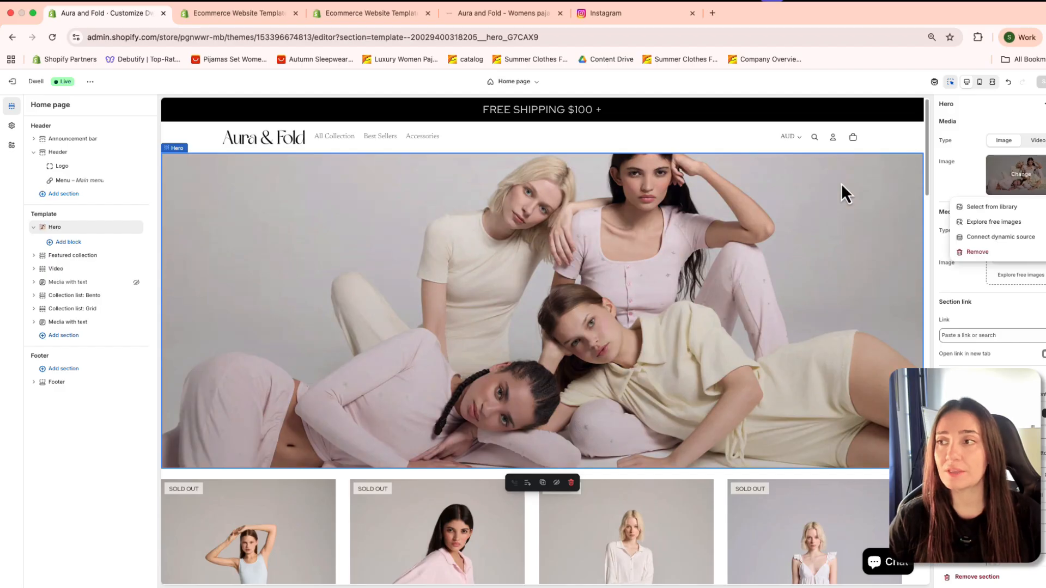
{"action": "left_click", "coordinate": [984, 208]}
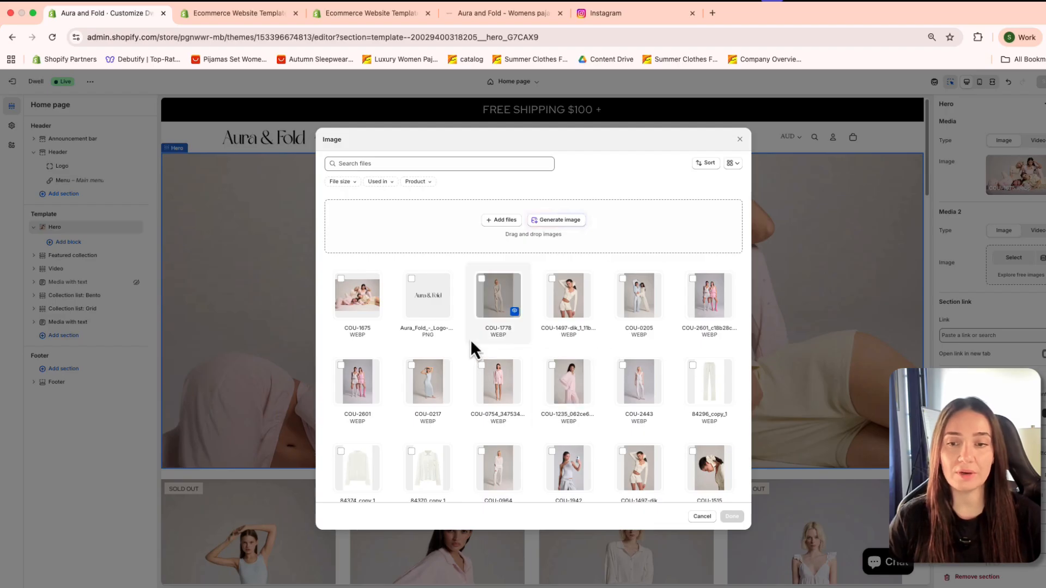
{"action": "scroll", "coordinate": [490, 354], "scroll_direction": "down", "scroll_amount": 3}
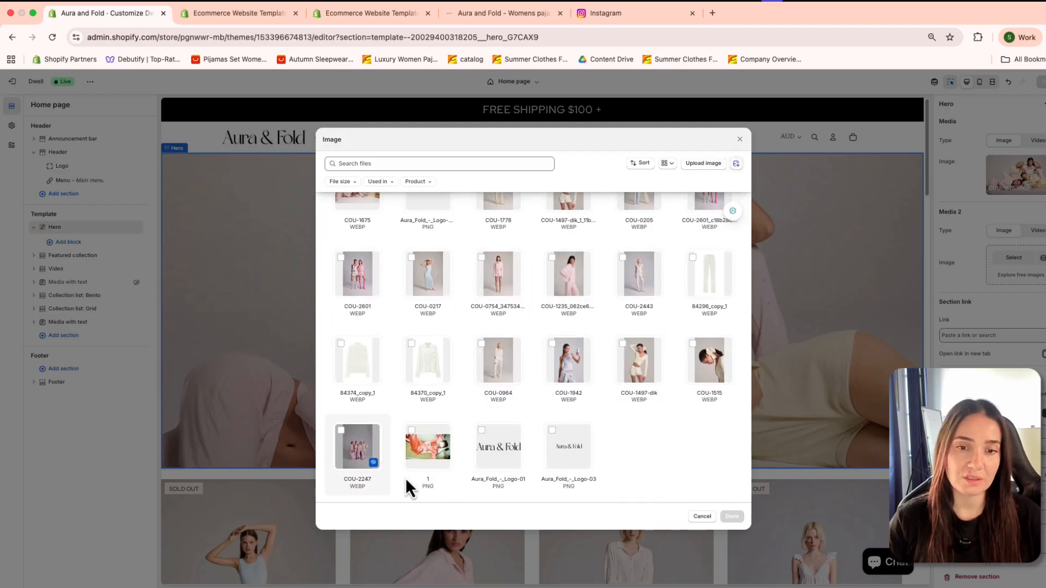
{"action": "left_click", "coordinate": [427, 429]}
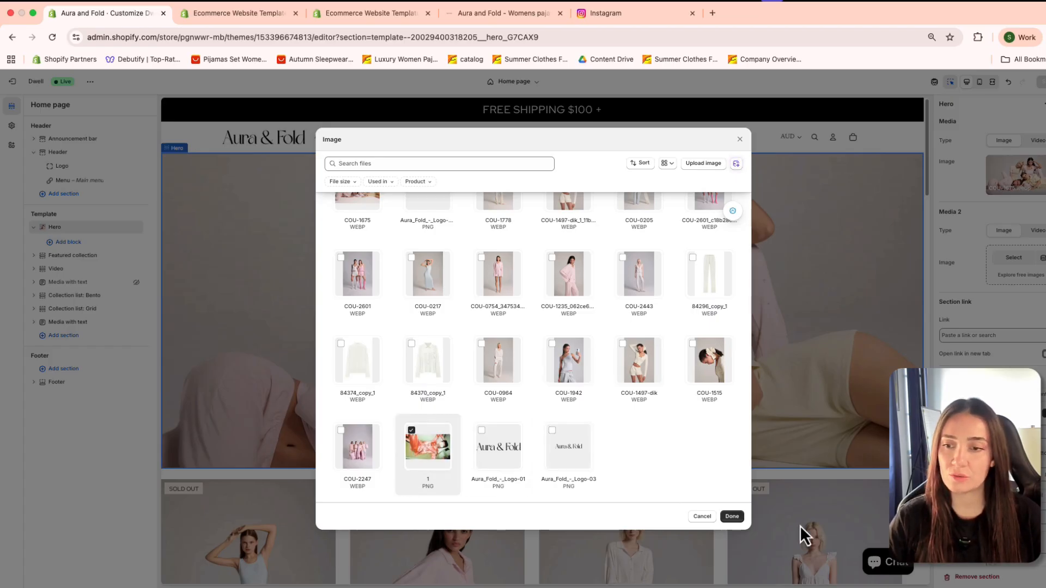
{"action": "left_click", "coordinate": [732, 516]}
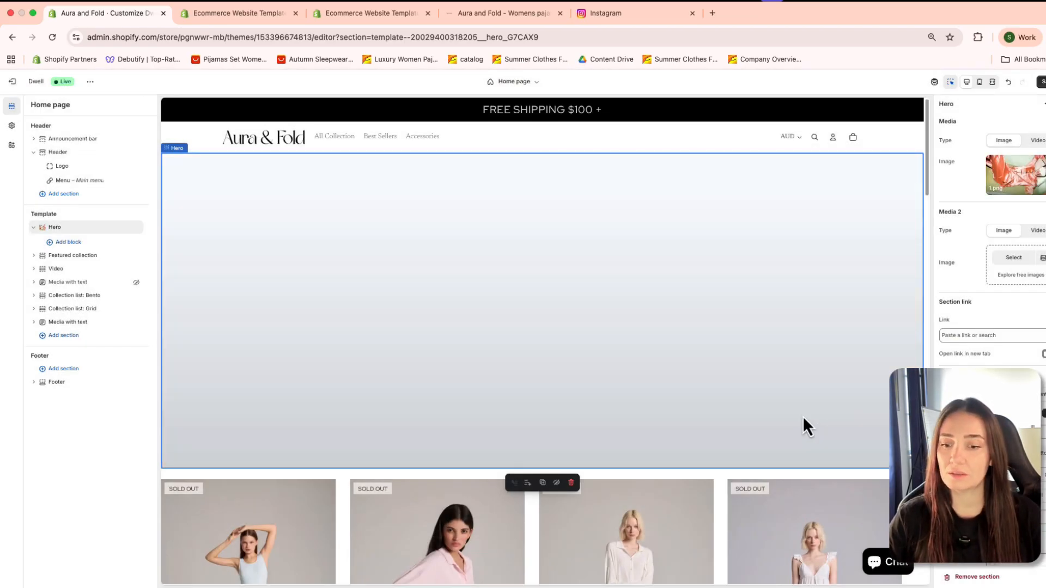
Step: Examine the Hero banner and the product, video and collection sections below it, plus the block options of a featured product image
{"action": "scroll", "coordinate": [626, 337], "scroll_direction": "down", "scroll_amount": 2}
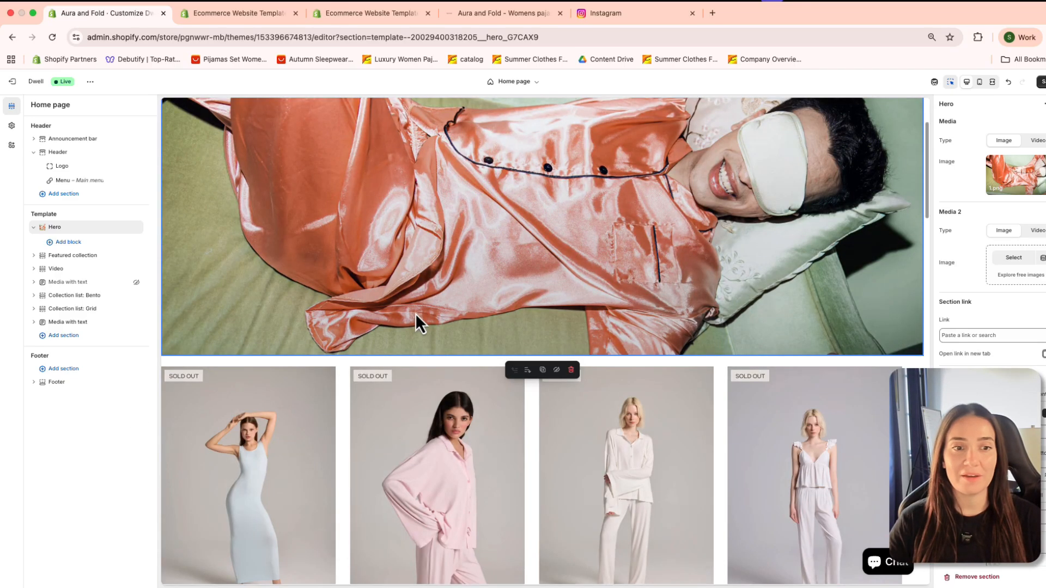
{"action": "scroll", "coordinate": [540, 364], "scroll_direction": "down", "scroll_amount": 8}
{"action": "scroll", "coordinate": [388, 367], "scroll_direction": "down", "scroll_amount": 6}
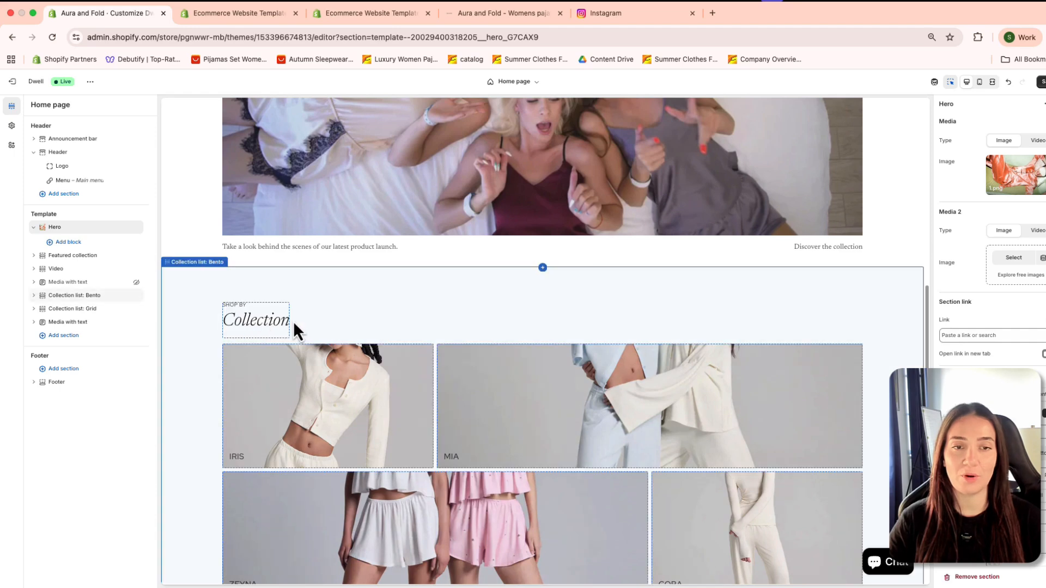
{"action": "scroll", "coordinate": [372, 425], "scroll_direction": "down", "scroll_amount": 1}
{"action": "scroll", "coordinate": [372, 420], "scroll_direction": "up", "scroll_amount": 15}
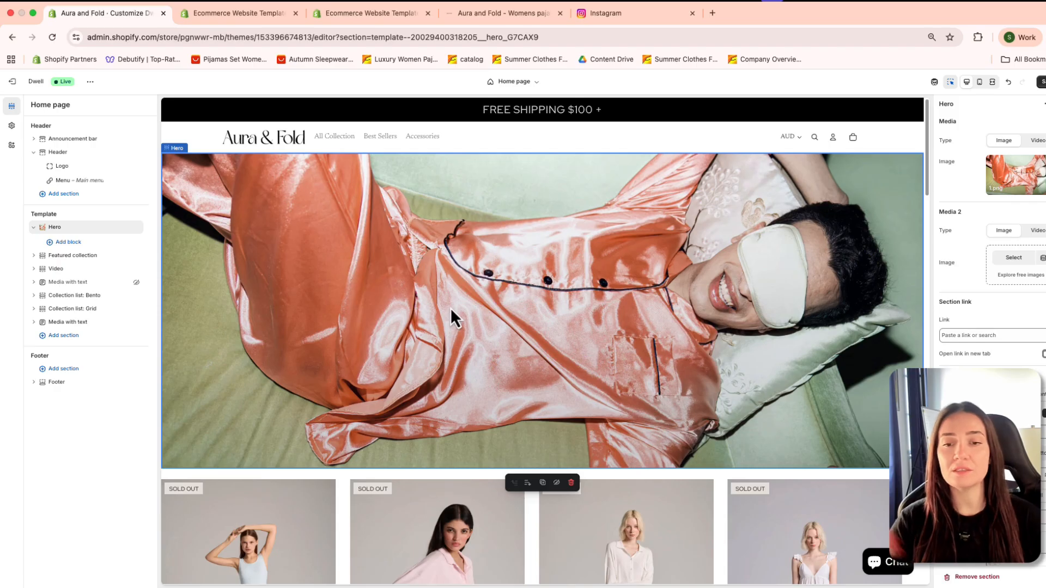
{"action": "scroll", "coordinate": [531, 421], "scroll_direction": "down", "scroll_amount": 8}
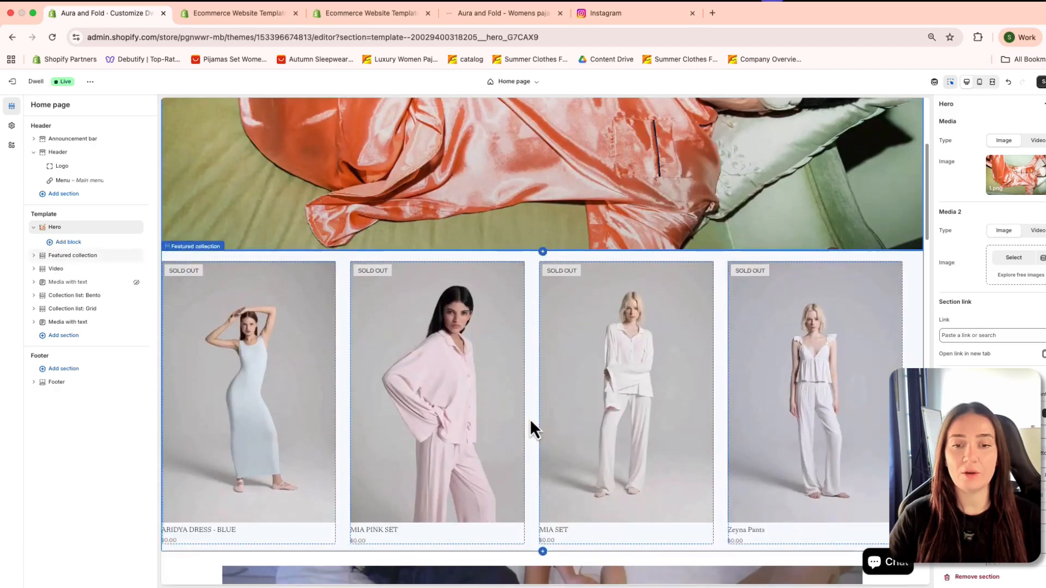
{"action": "scroll", "coordinate": [463, 441], "scroll_direction": "down", "scroll_amount": 4}
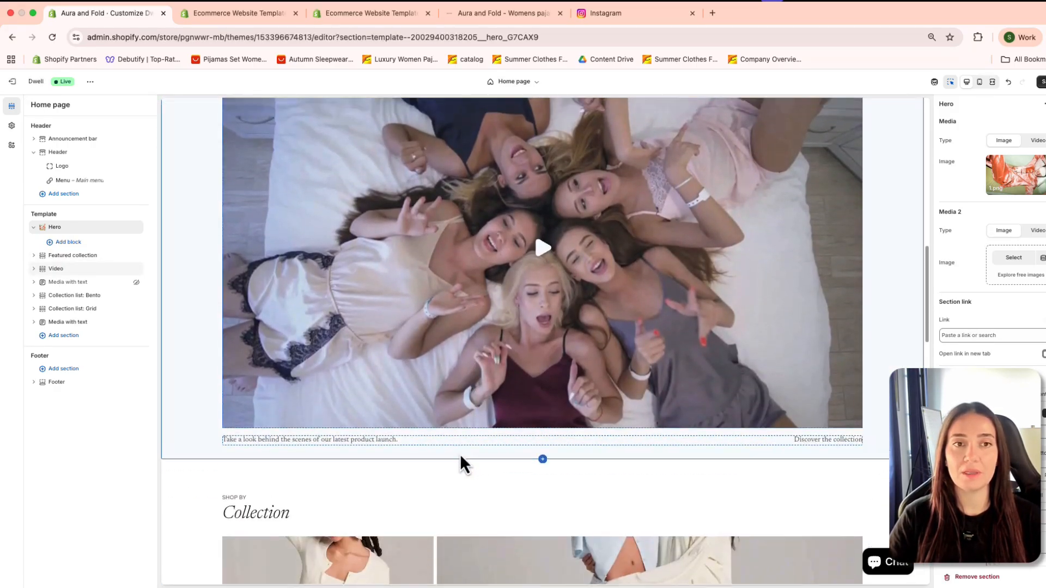
{"action": "scroll", "coordinate": [460, 453], "scroll_direction": "up", "scroll_amount": 5}
{"action": "scroll", "coordinate": [421, 412], "scroll_direction": "up", "scroll_amount": 5}
{"action": "scroll", "coordinate": [371, 502], "scroll_direction": "down", "scroll_amount": 2}
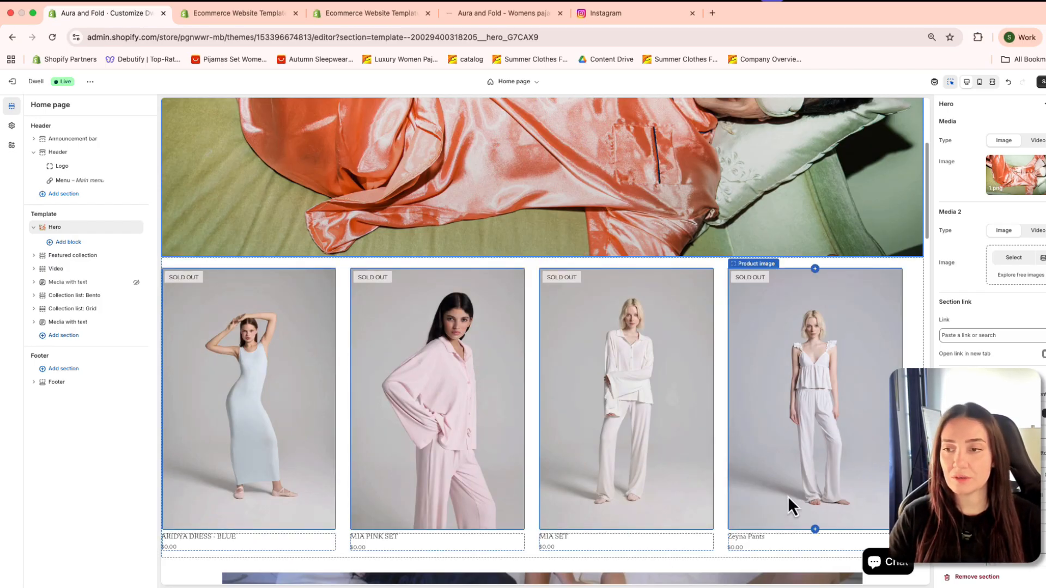
{"action": "right_click", "coordinate": [787, 456]}
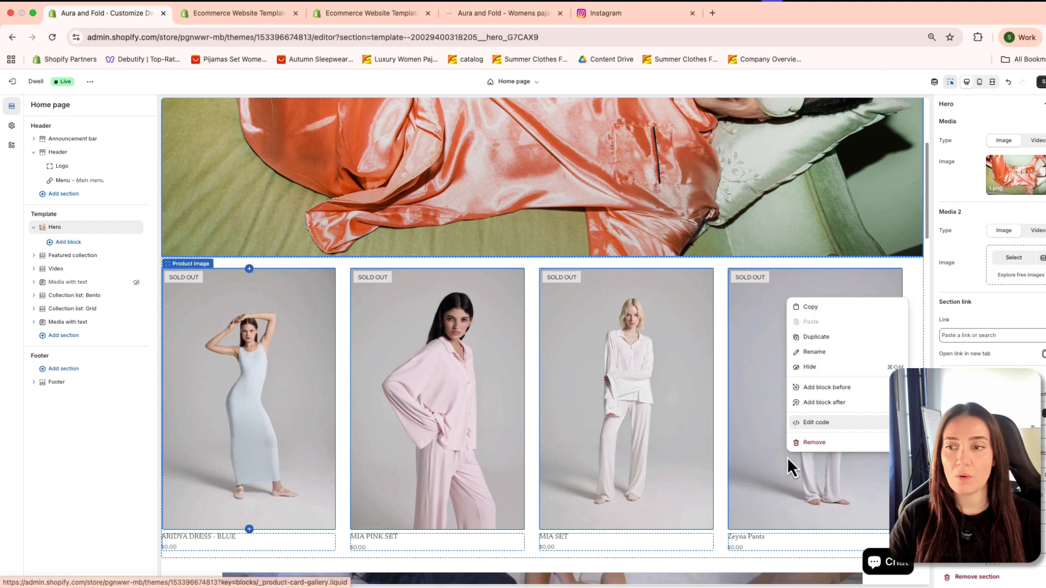
{"action": "left_click", "coordinate": [926, 495]}
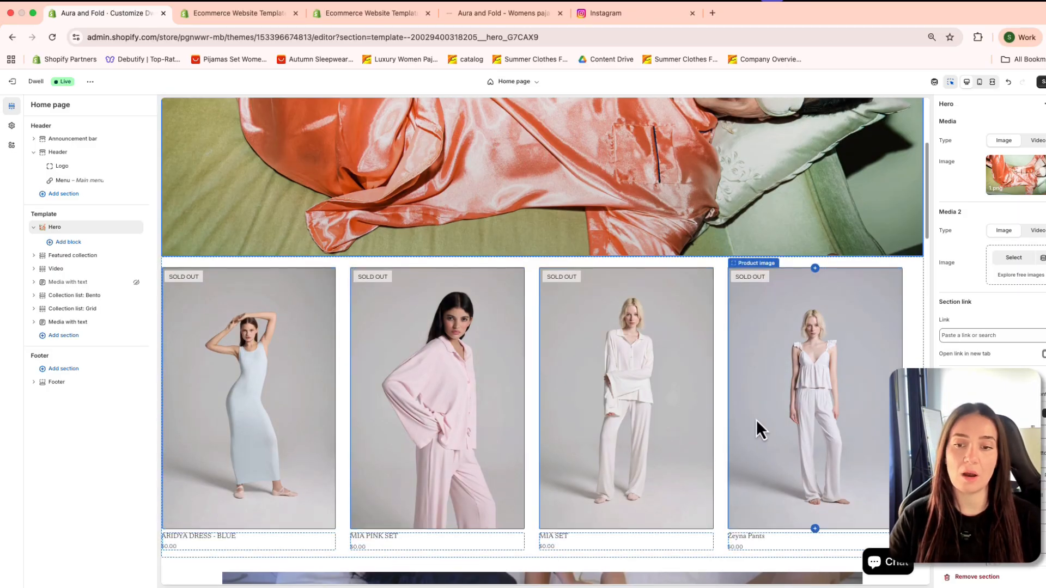
Step: Select the Zeyna collection card in the Collection list: Bento section and open its collection page in the preview
{"action": "scroll", "coordinate": [756, 420], "scroll_direction": "down", "scroll_amount": 14}
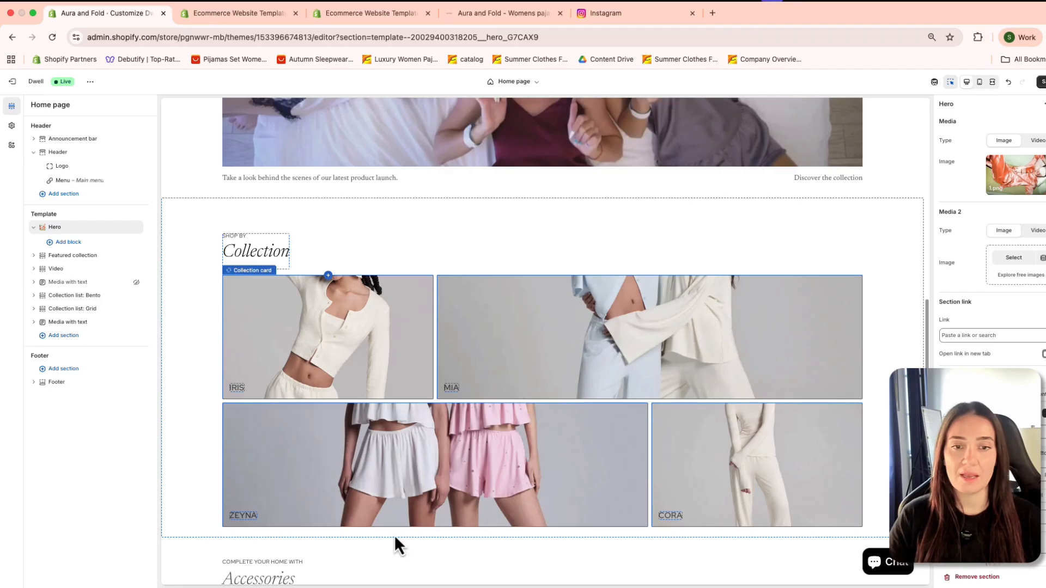
{"action": "left_click", "coordinate": [394, 462]}
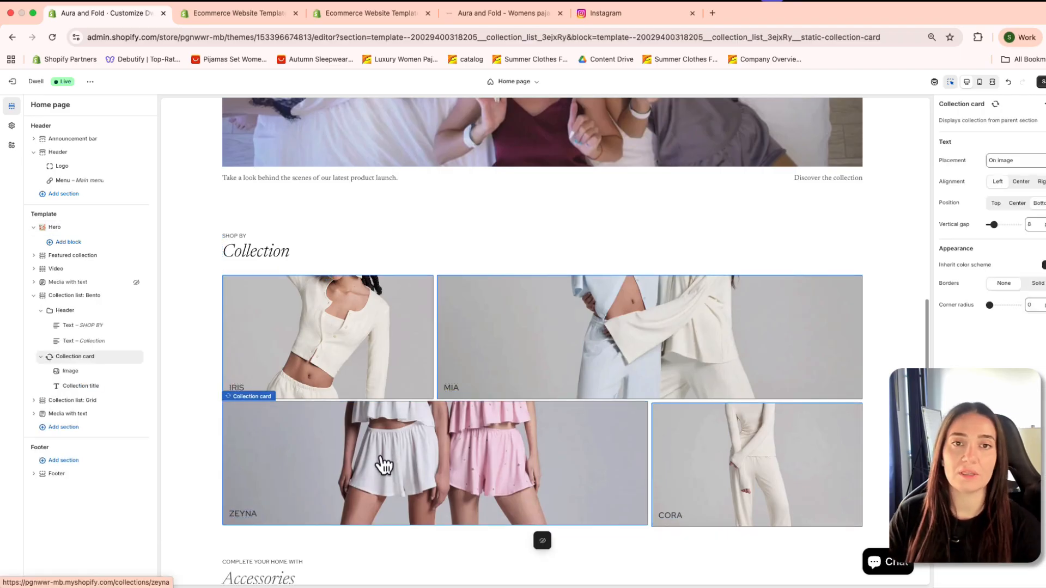
{"action": "left_click", "coordinate": [382, 460]}
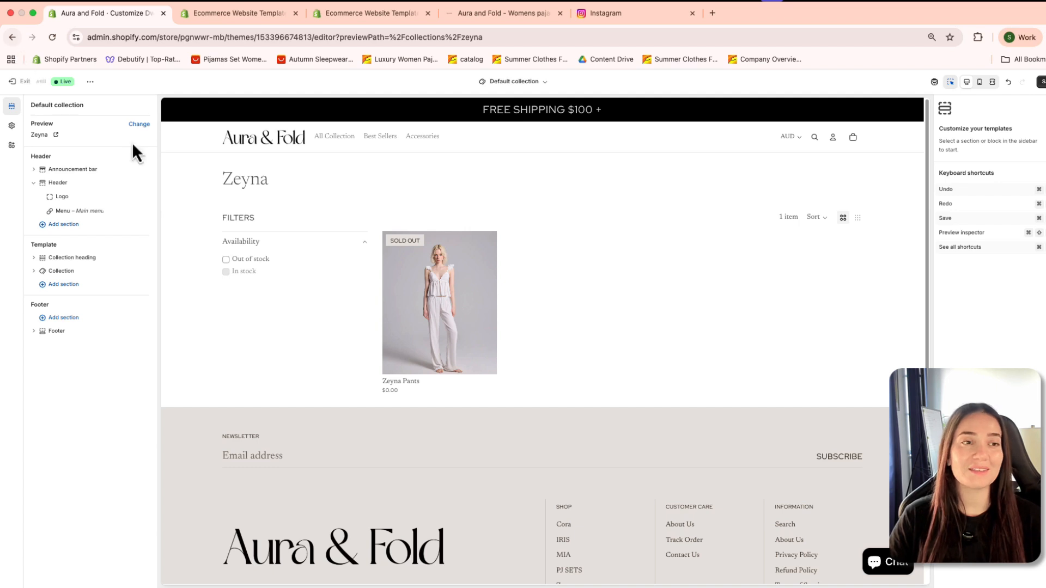
Step: Leave the theme editor discarding the unsaved changes, and visit the admin's Products, Online Store and Home pages
{"action": "left_click", "coordinate": [12, 82]}
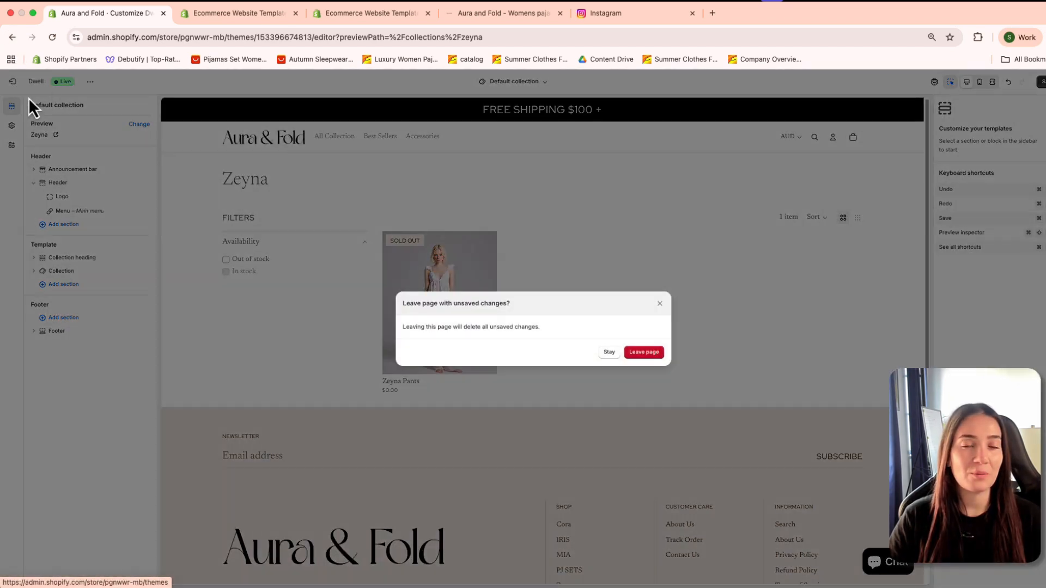
{"action": "left_click", "coordinate": [640, 354]}
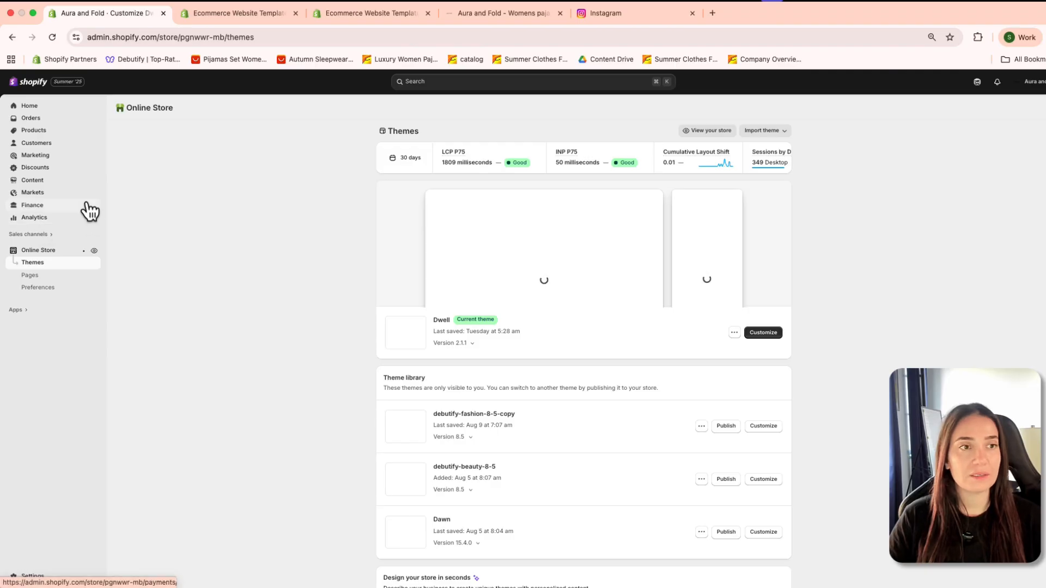
{"action": "left_click", "coordinate": [48, 134]}
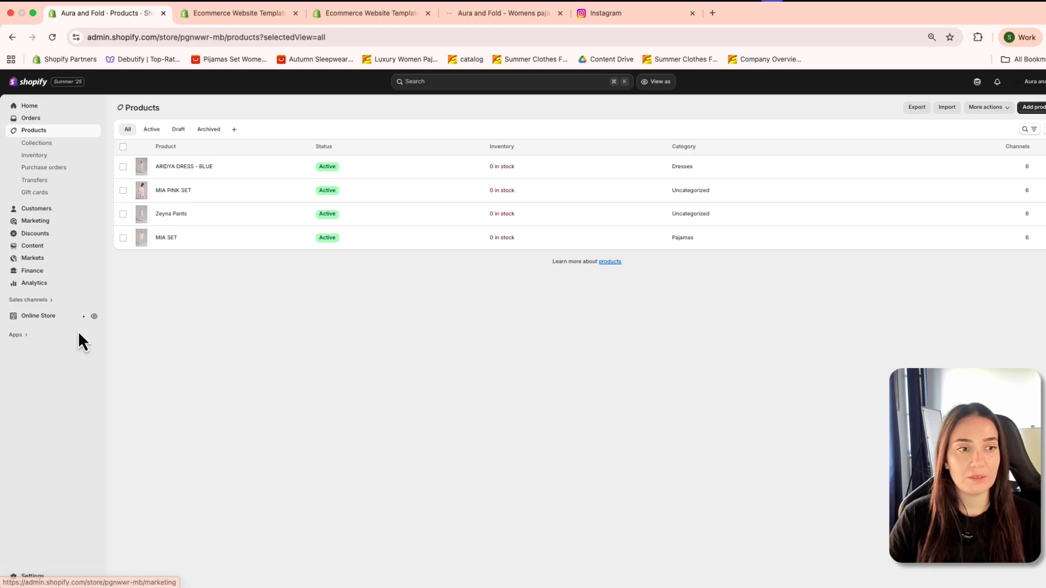
{"action": "left_click", "coordinate": [66, 318]}
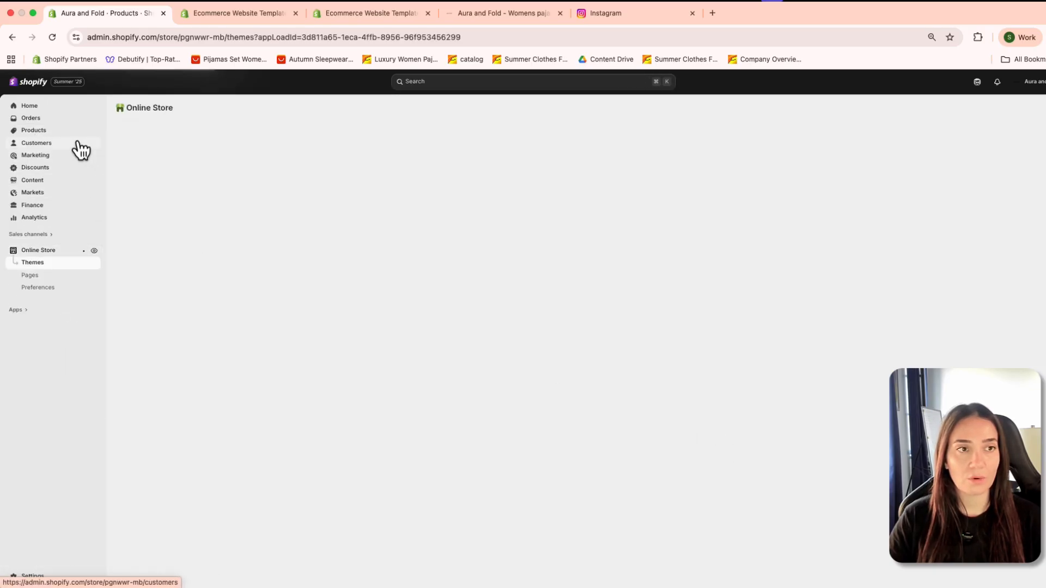
{"action": "left_click", "coordinate": [34, 107]}
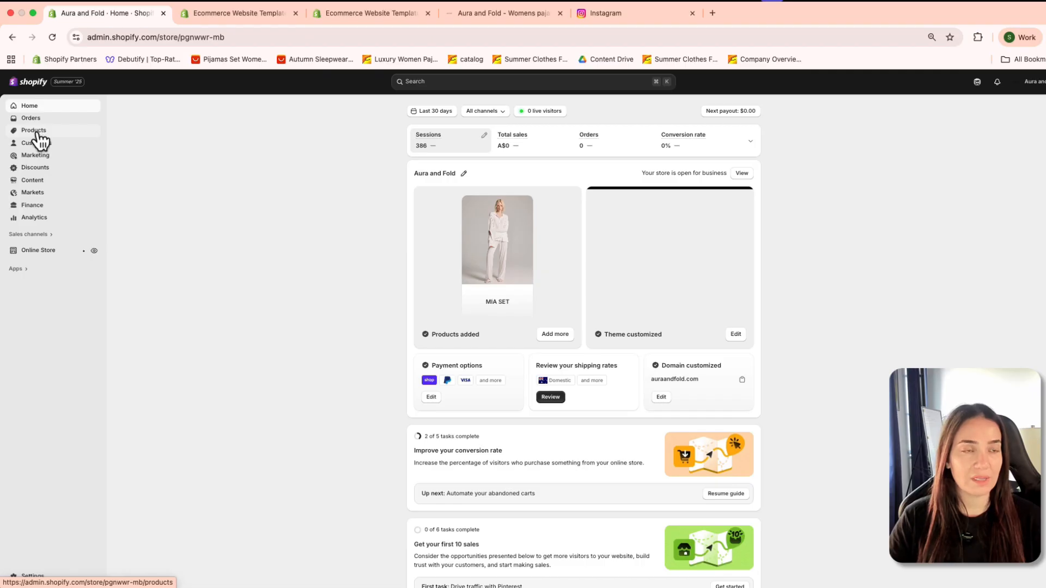
Step: Start a new collection in the store admin's product collections and title it Shopify Collection
{"action": "left_click", "coordinate": [35, 132]}
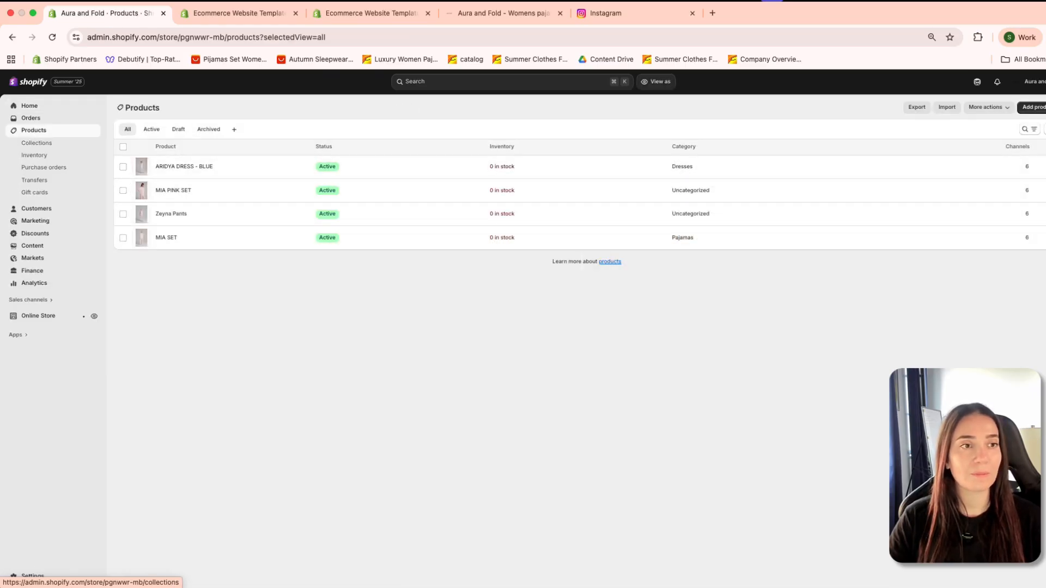
{"action": "left_click", "coordinate": [27, 147]}
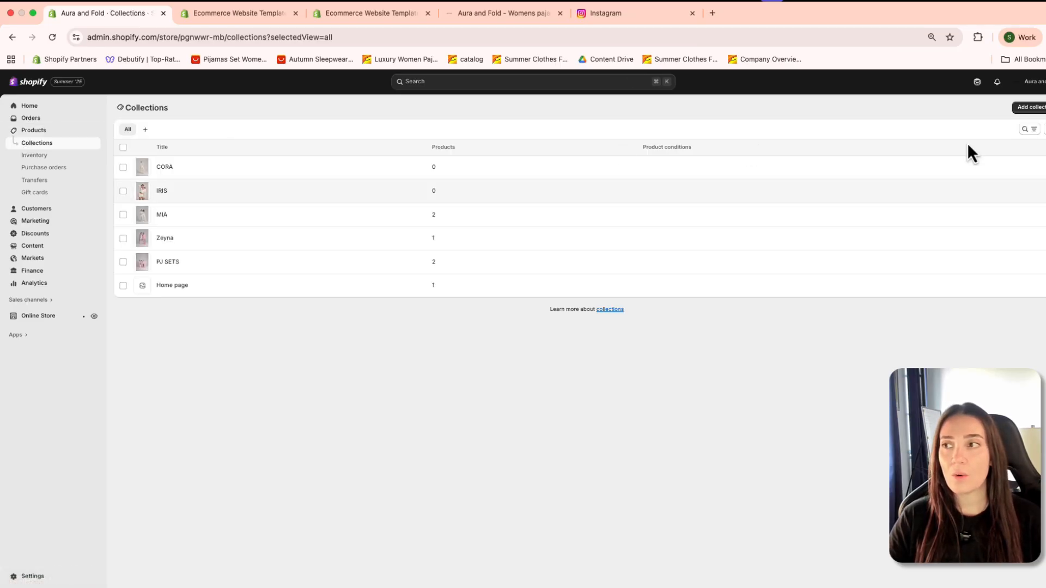
{"action": "left_click", "coordinate": [1032, 117]}
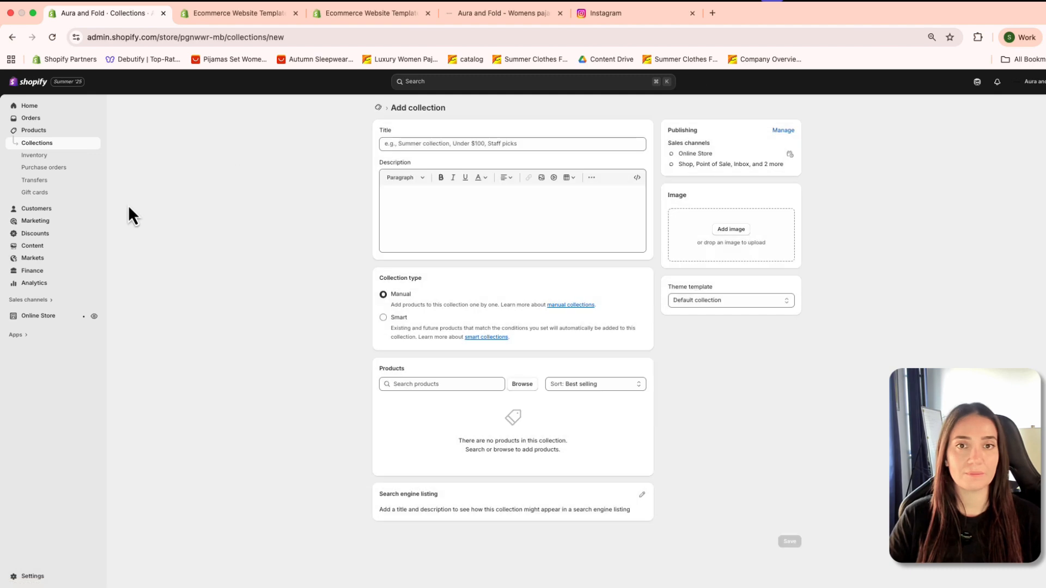
{"action": "left_click", "coordinate": [445, 145]}
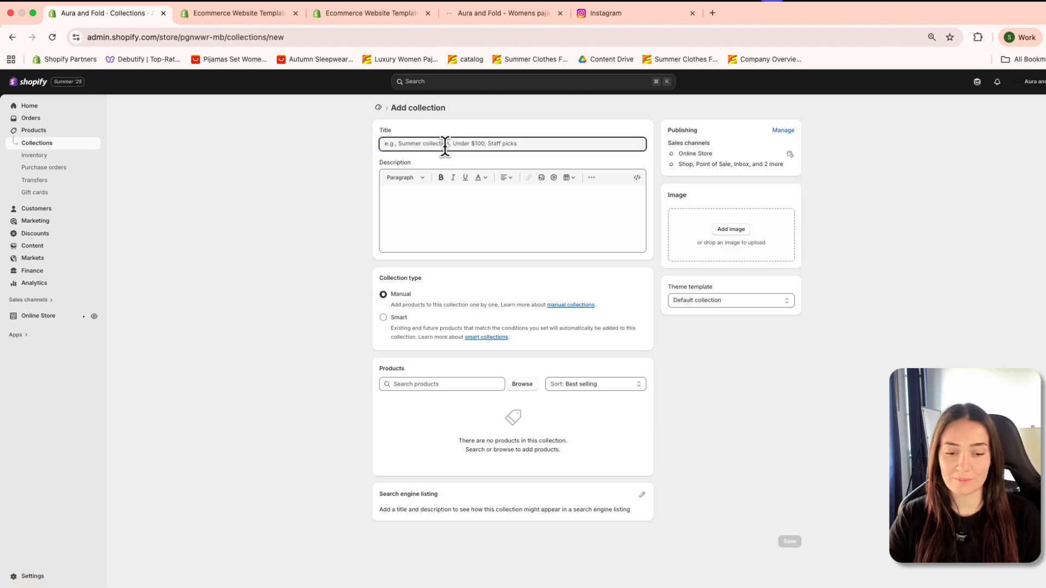
{"action": "type", "text": "Shopify CV"}
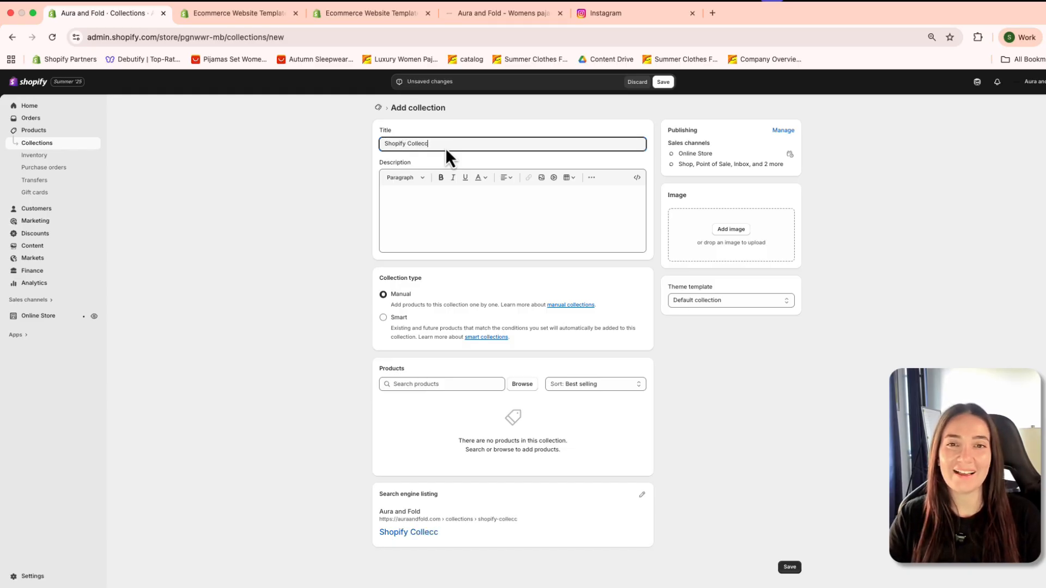
{"action": "left_click", "coordinate": [446, 212]}
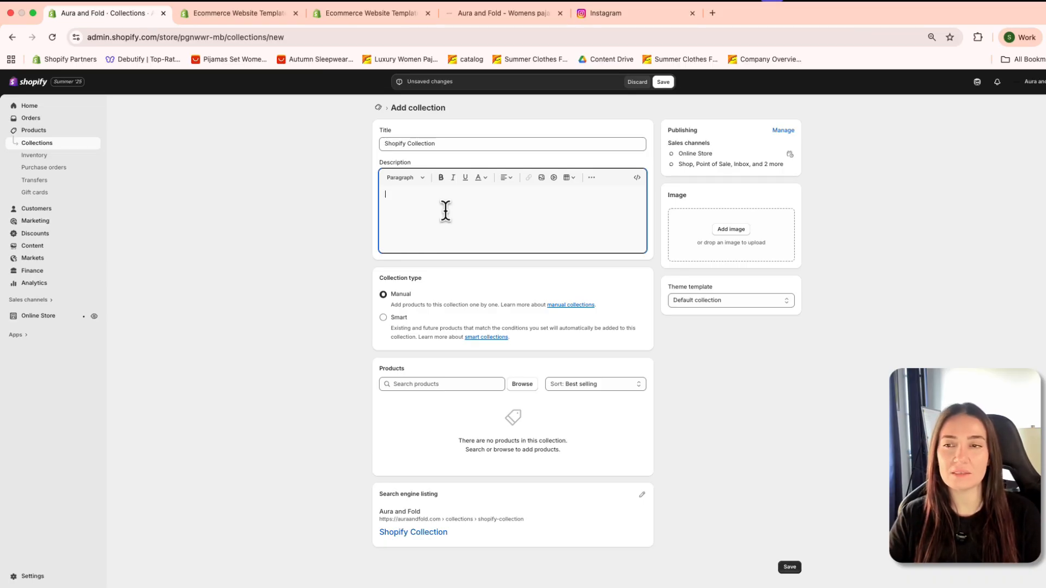
Step: Set the collection's image to 84370_copy_1 from the file library
{"action": "left_click", "coordinate": [746, 231]}
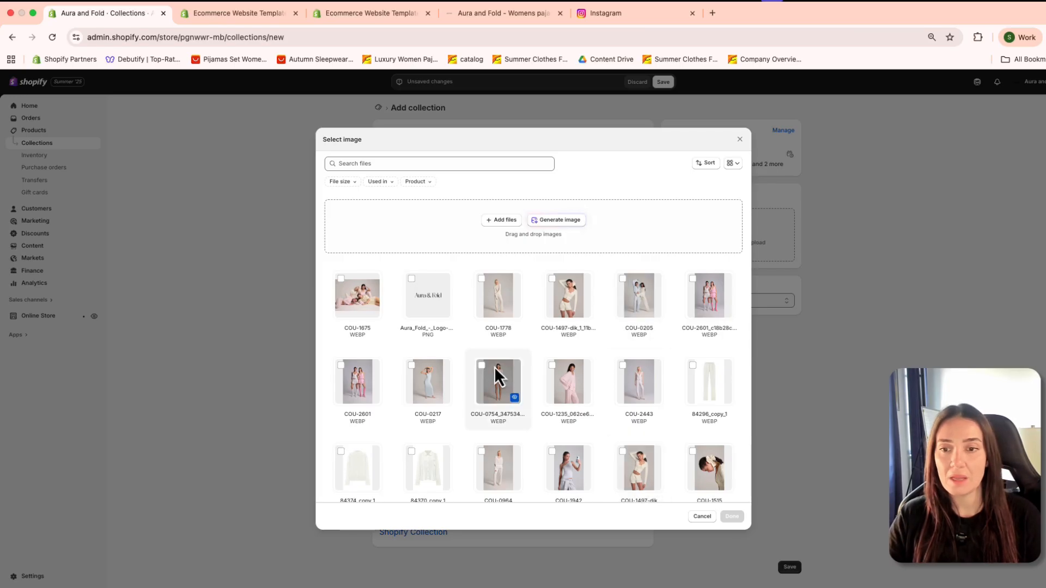
{"action": "scroll", "coordinate": [654, 435], "scroll_direction": "down", "scroll_amount": 3}
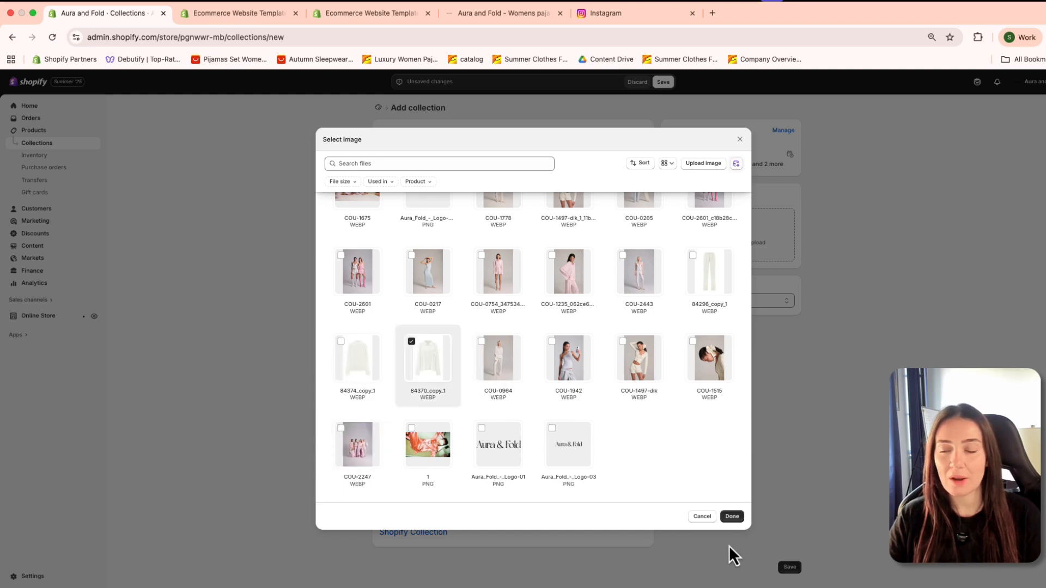
{"action": "left_click", "coordinate": [740, 519]}
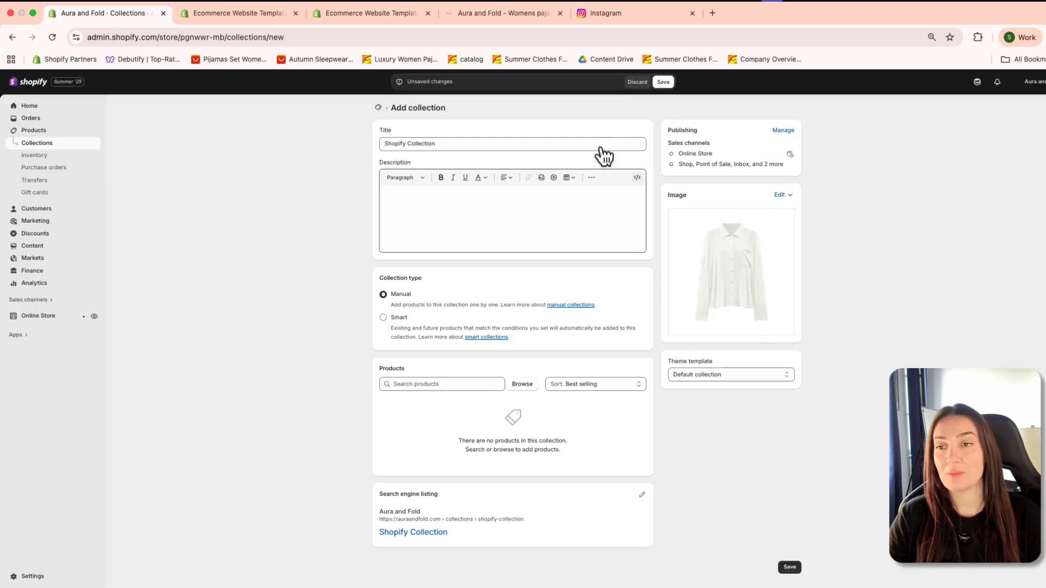
Step: View the collection image's alt text option without saving, and remove the image from the collection
{"action": "left_click", "coordinate": [781, 196]}
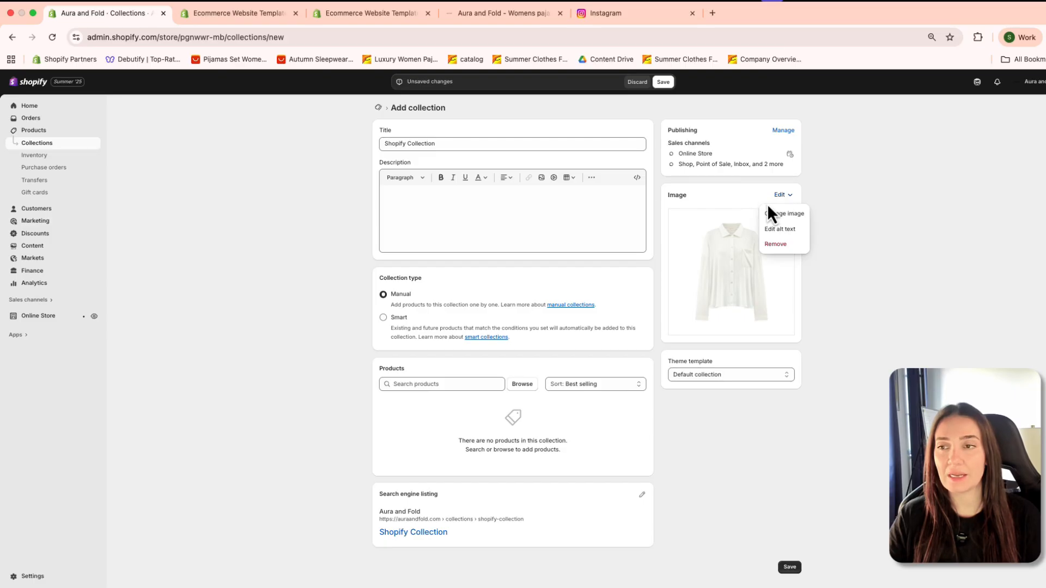
{"action": "left_click", "coordinate": [769, 229]}
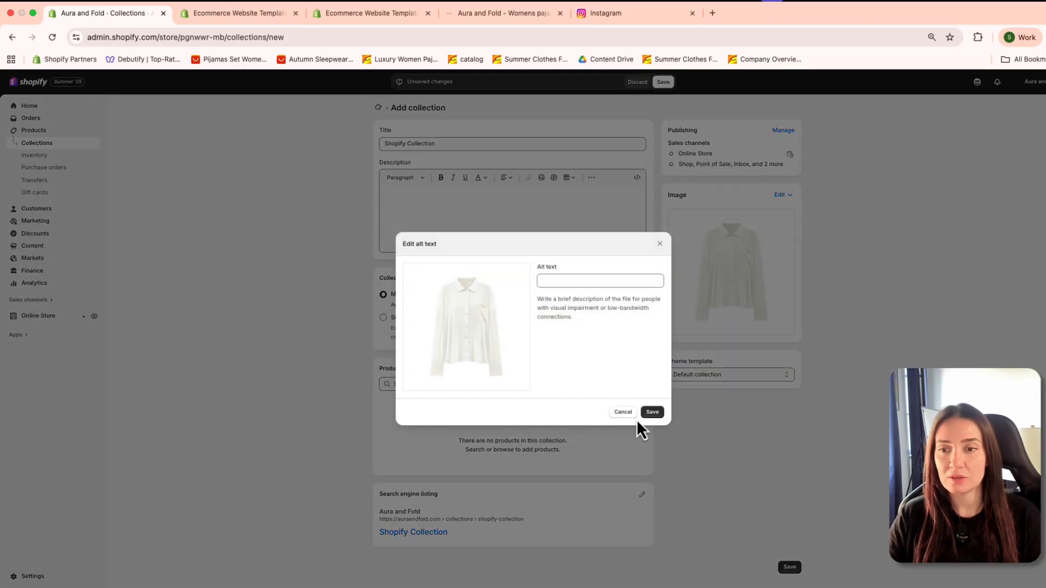
{"action": "left_click", "coordinate": [631, 415]}
{"action": "left_click", "coordinate": [783, 195]}
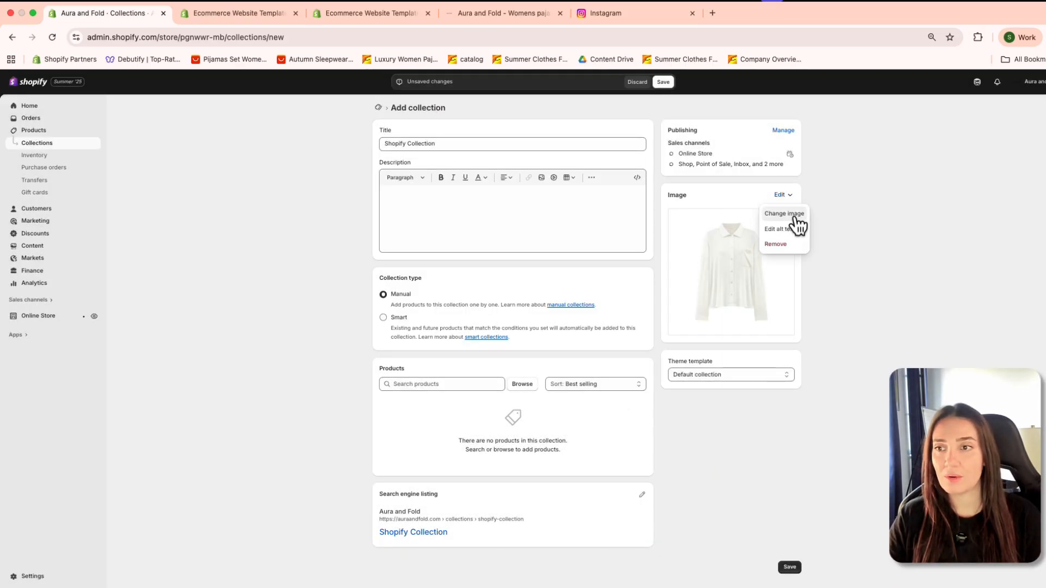
{"action": "left_click", "coordinate": [784, 243]}
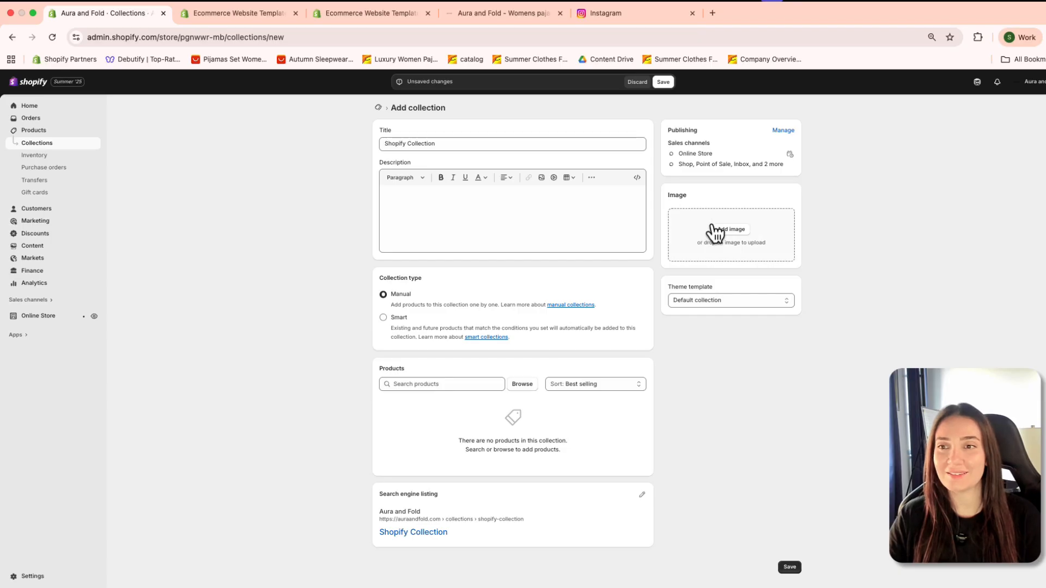
Step: Add COU-1497-dik from the file library as the collection's image
{"action": "left_click", "coordinate": [733, 236]}
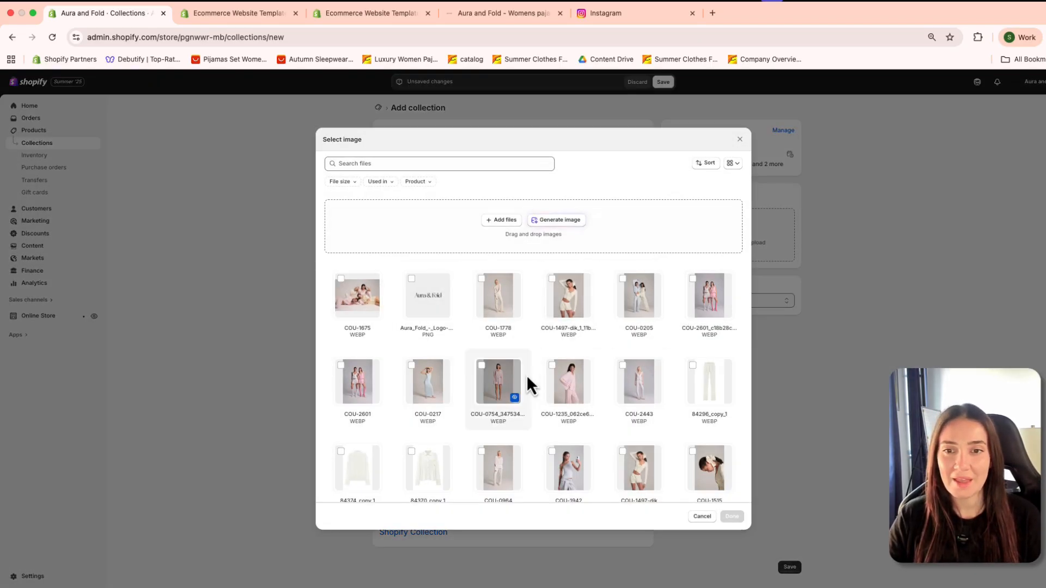
{"action": "scroll", "coordinate": [546, 327], "scroll_direction": "down", "scroll_amount": 3}
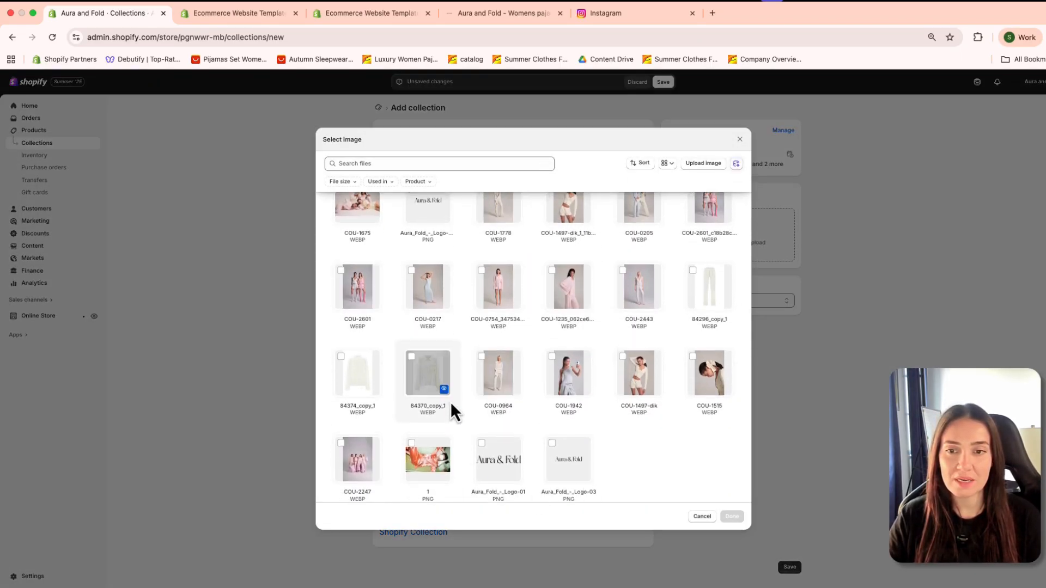
{"action": "scroll", "coordinate": [452, 412], "scroll_direction": "down", "scroll_amount": 1}
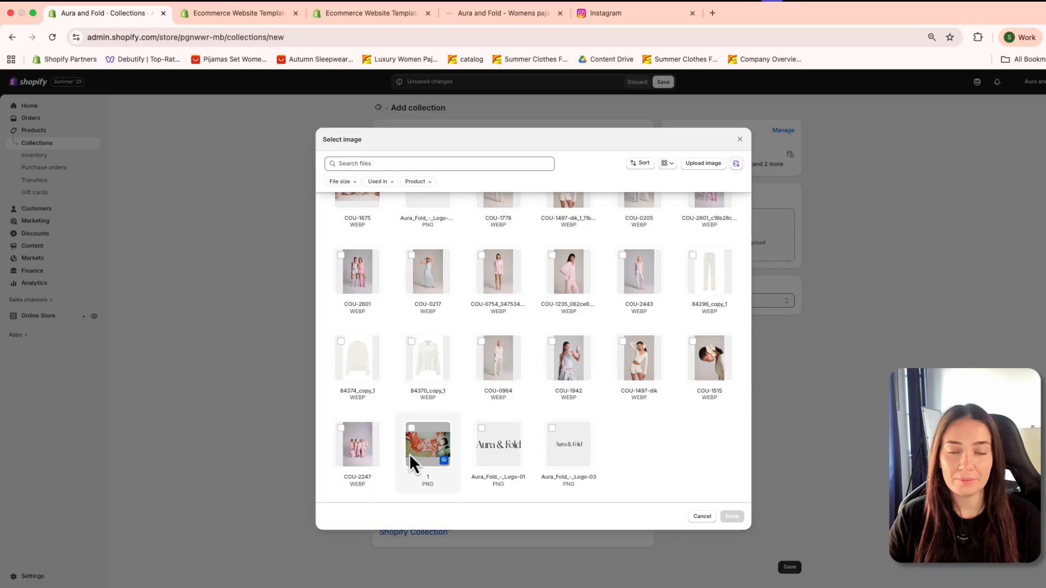
{"action": "left_click", "coordinate": [365, 456]}
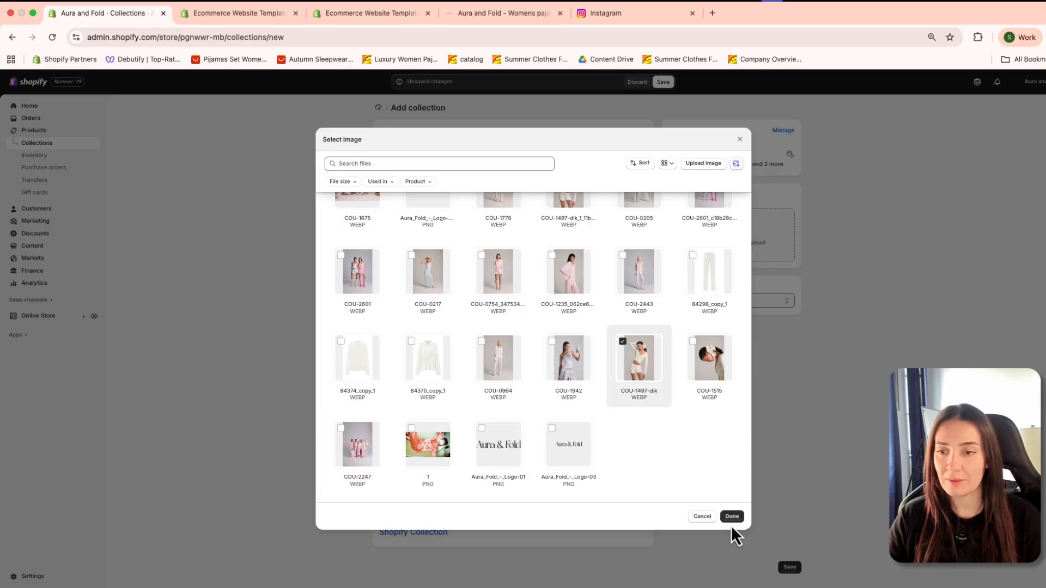
{"action": "left_click", "coordinate": [732, 519]}
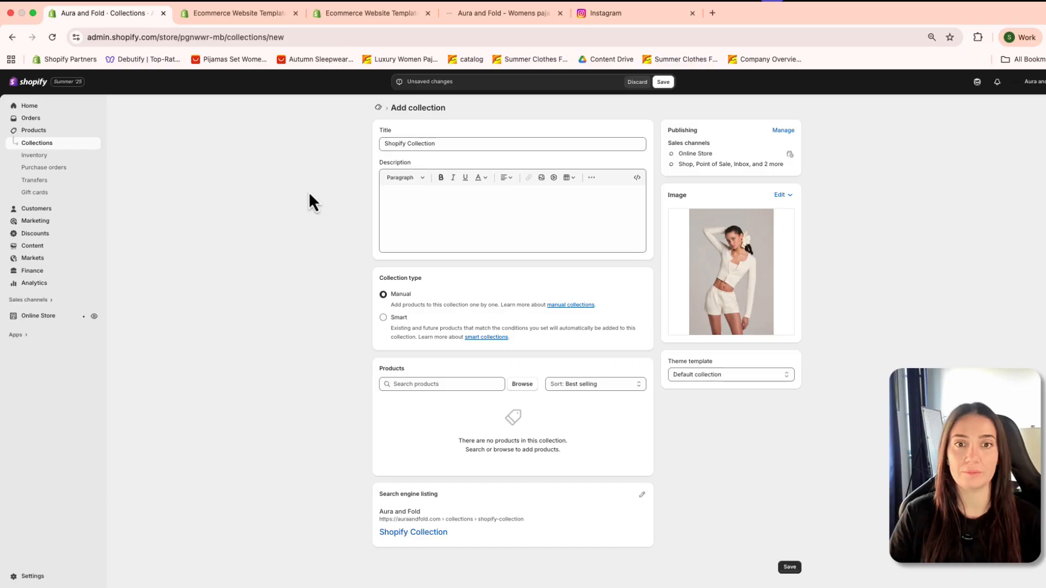
Step: Go over the title, description and product search fields, save the new collection, and return to the collections list
{"action": "left_click", "coordinate": [520, 211]}
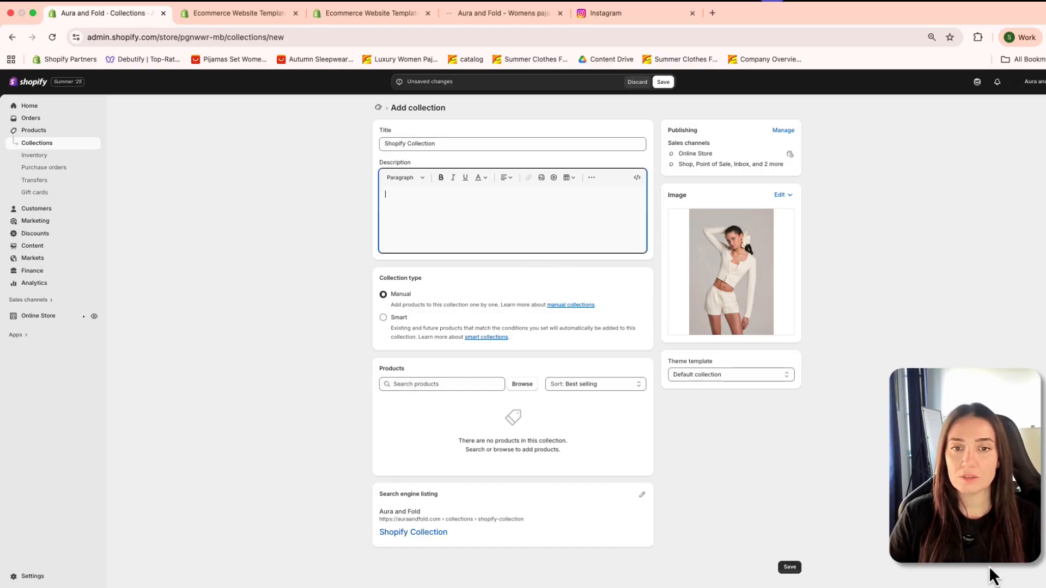
{"action": "mouse_move", "coordinate": [1045, 587]}
{"action": "left_click", "coordinate": [722, 528]}
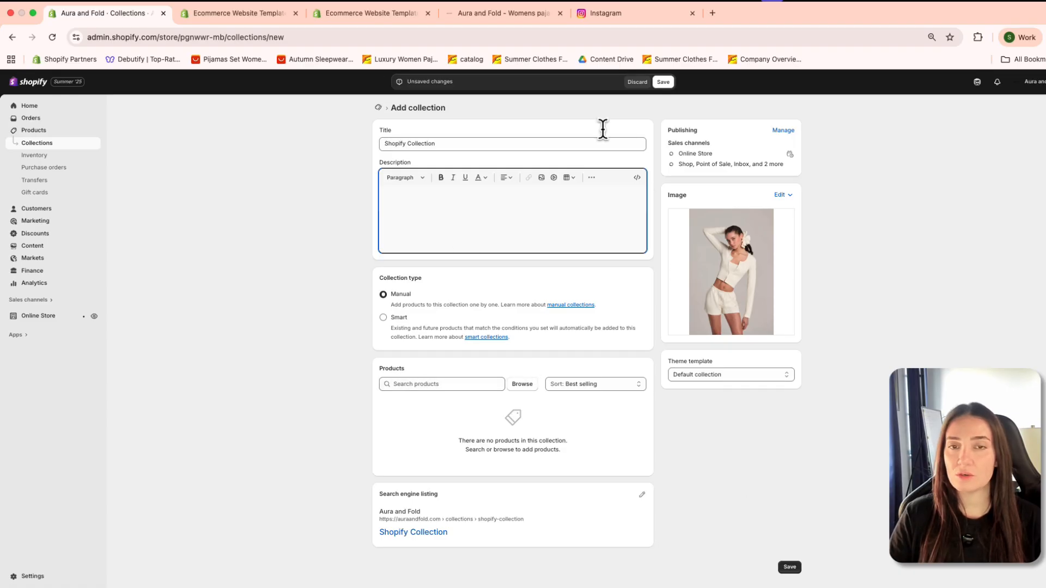
{"action": "left_click", "coordinate": [444, 146]}
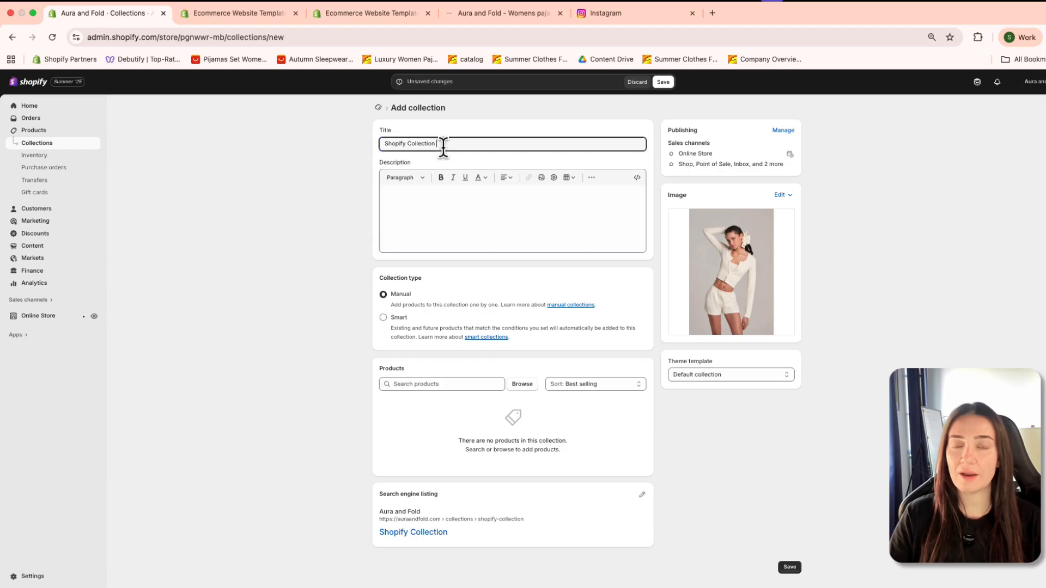
{"action": "left_click", "coordinate": [469, 211]}
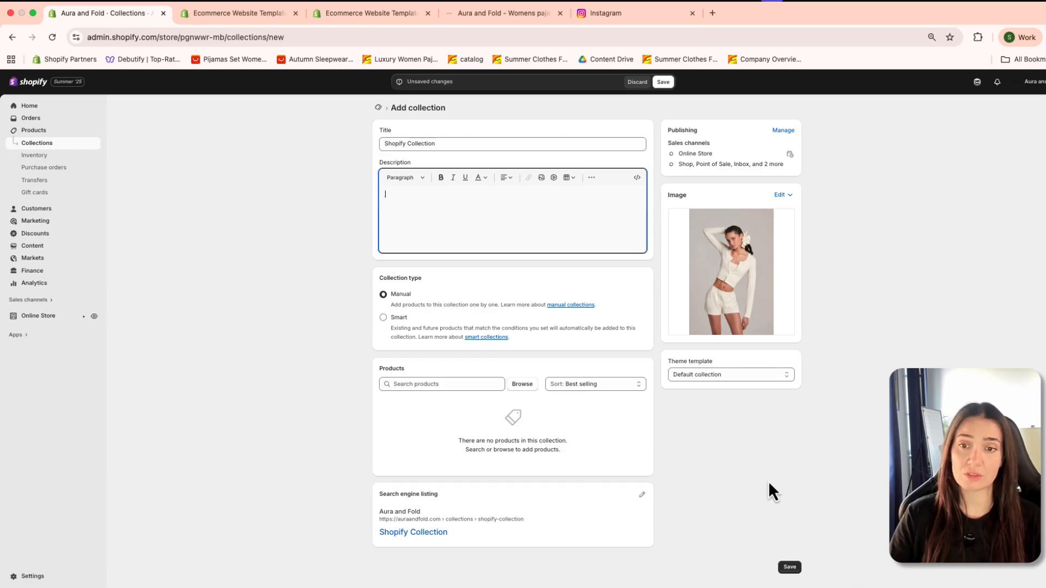
{"action": "left_click", "coordinate": [425, 388]}
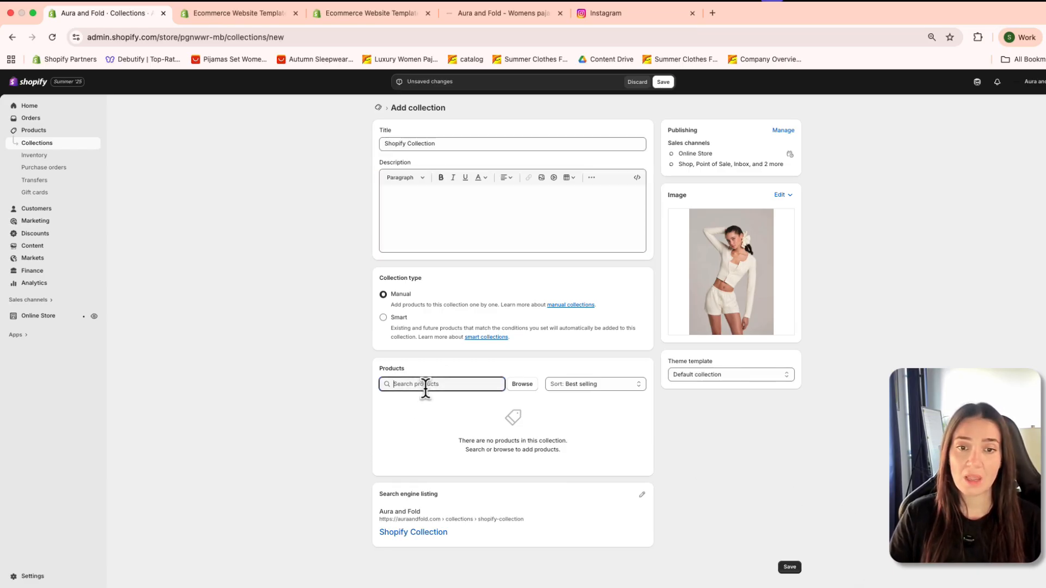
{"action": "left_click", "coordinate": [501, 439]}
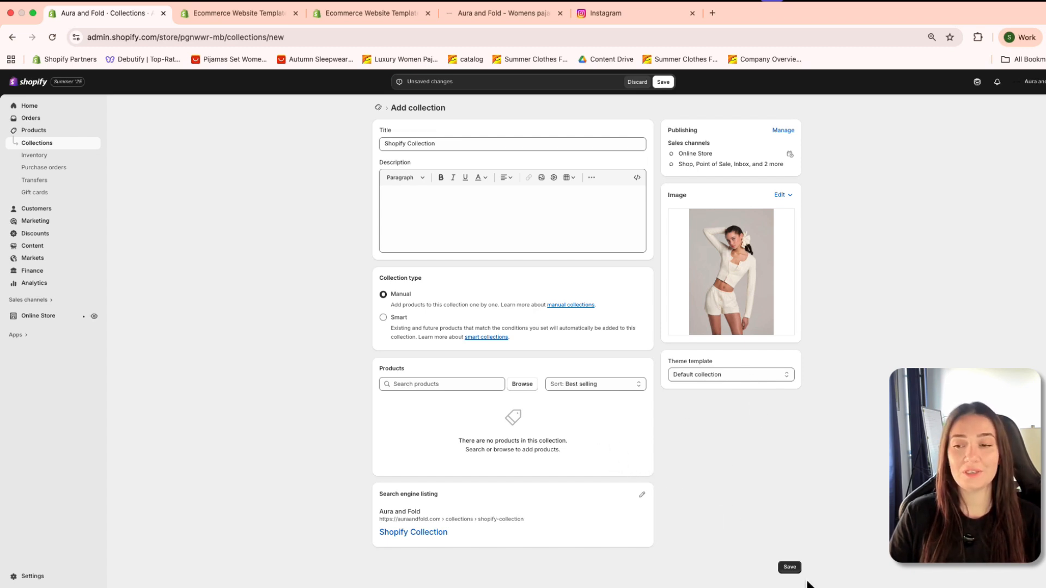
{"action": "left_click", "coordinate": [790, 568]}
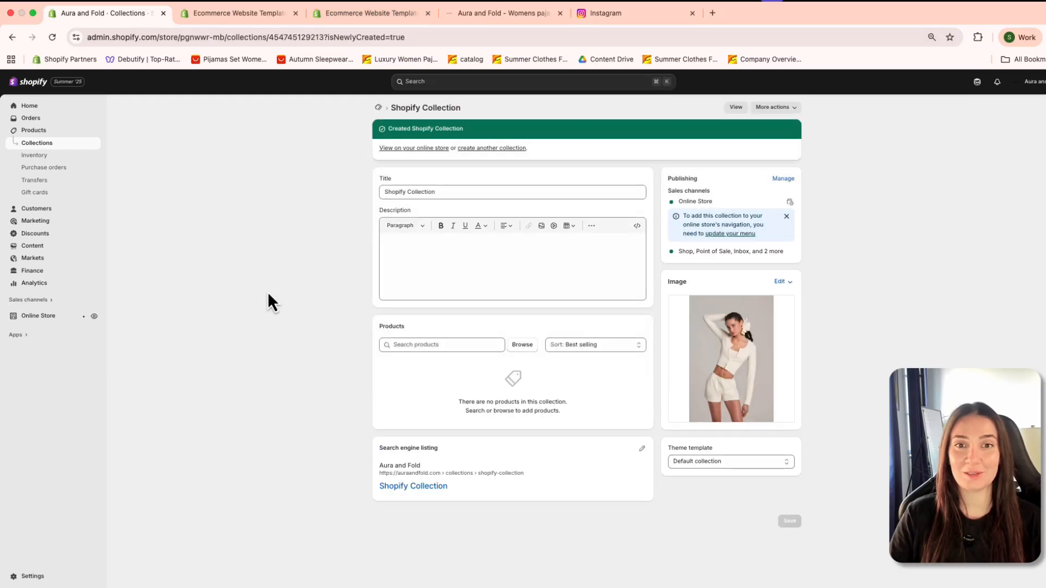
{"action": "left_click", "coordinate": [55, 144]}
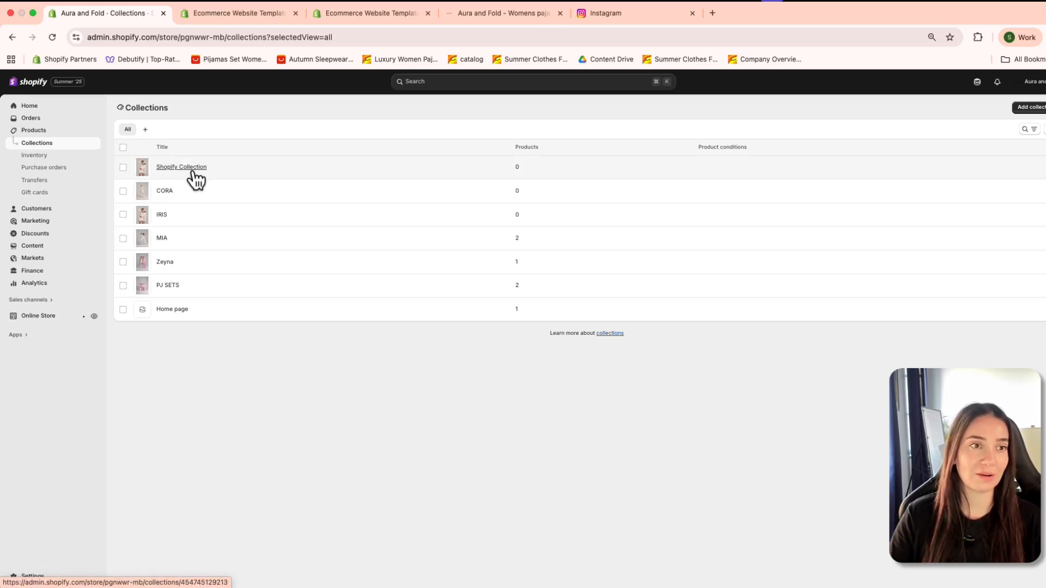
Step: Start a new product from the Products page and title it Shopify Butter Yellow
{"action": "left_click", "coordinate": [37, 158]}
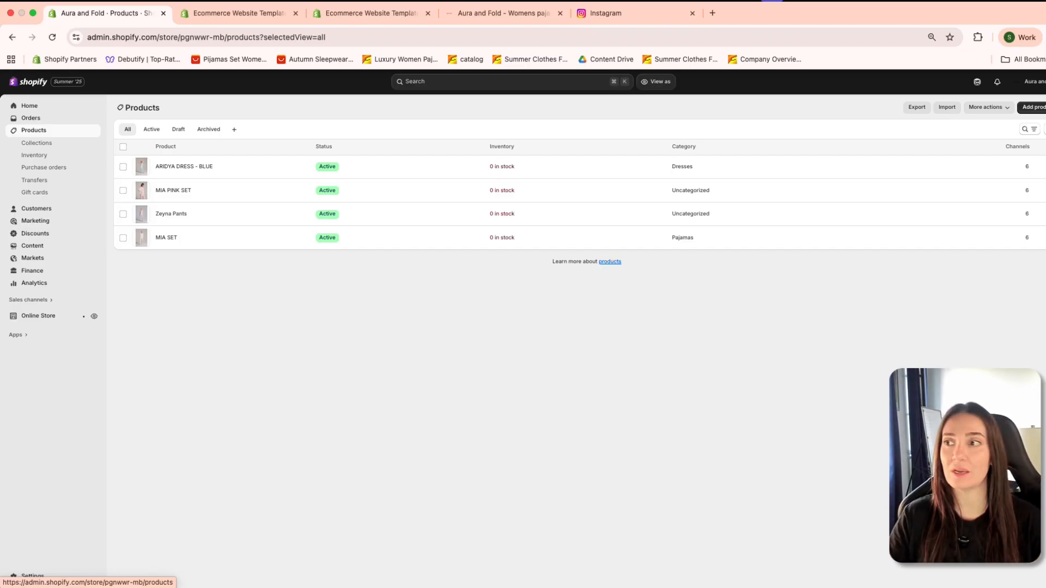
{"action": "left_click", "coordinate": [1031, 107]}
{"action": "left_click", "coordinate": [427, 143]}
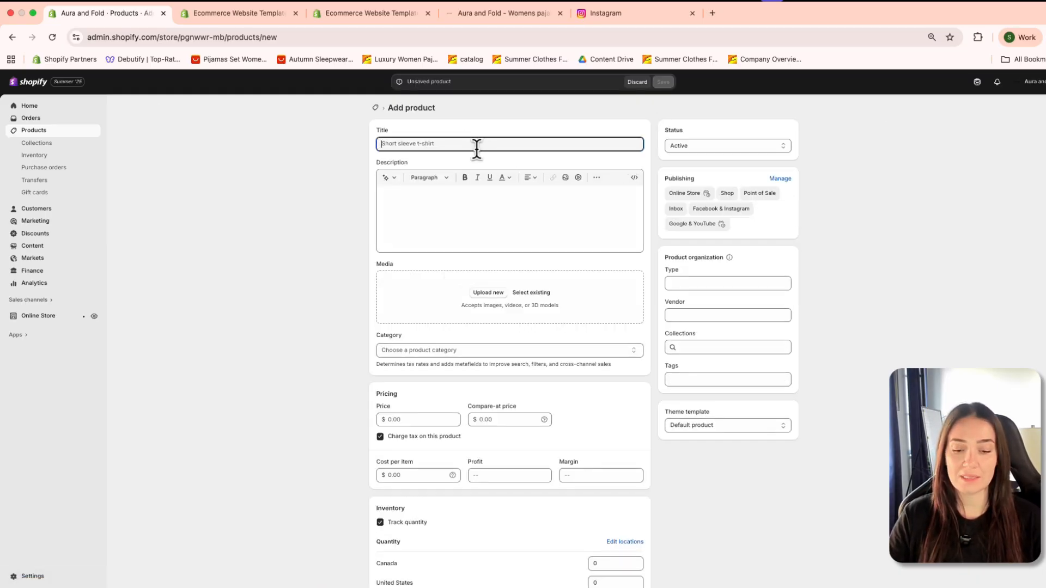
{"action": "type", "text": "Shopify"}
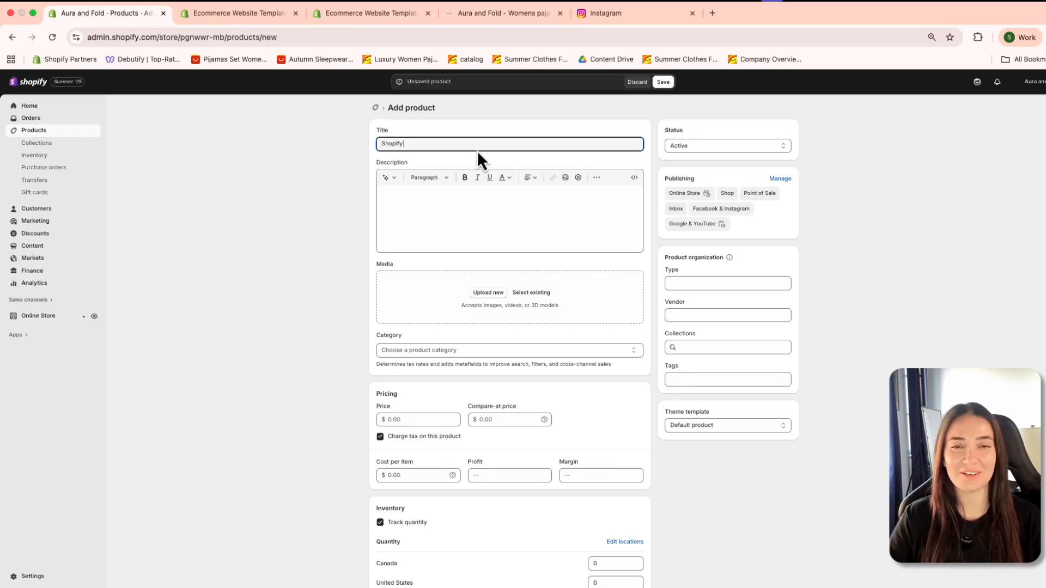
{"action": "type", "text": " dem"}
{"action": "key", "text": "BackSpace"}
{"action": "key", "text": "BackSpace"}
{"action": "key", "text": "BackSpace"}
{"action": "key", "text": "BackSpace"}
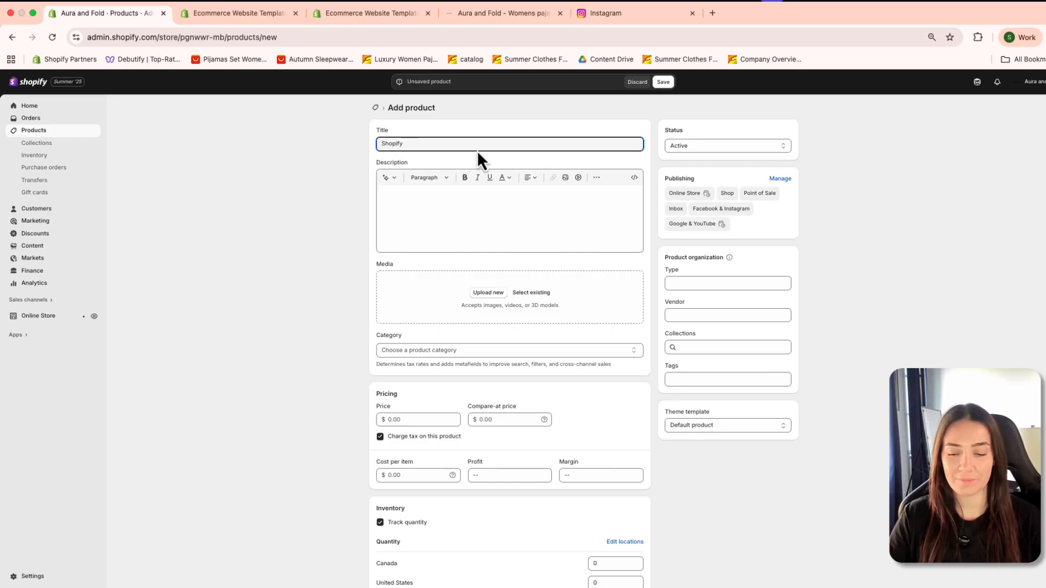
{"action": "type", "text": "Pink Se"}
{"action": "key", "text": "BackSpace"}
{"action": "key", "text": "BackSpace"}
{"action": "key", "text": "BackSpace"}
{"action": "key", "text": "BackSpace"}
{"action": "key", "text": "BackSpace"}
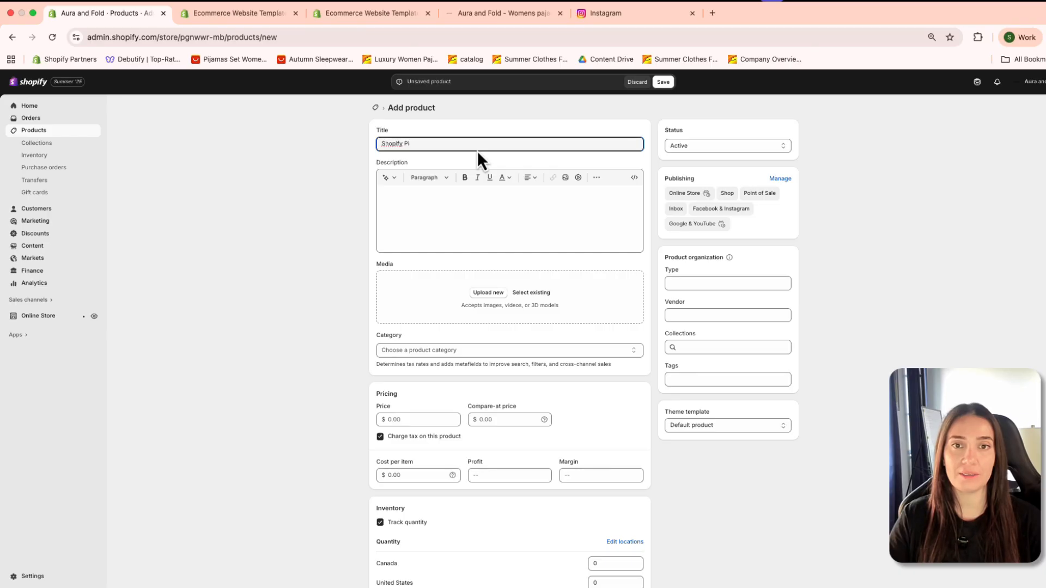
{"action": "key", "text": "BackSpace"}
{"action": "key", "text": "BackSpace"}
{"action": "type", "text": "b"}
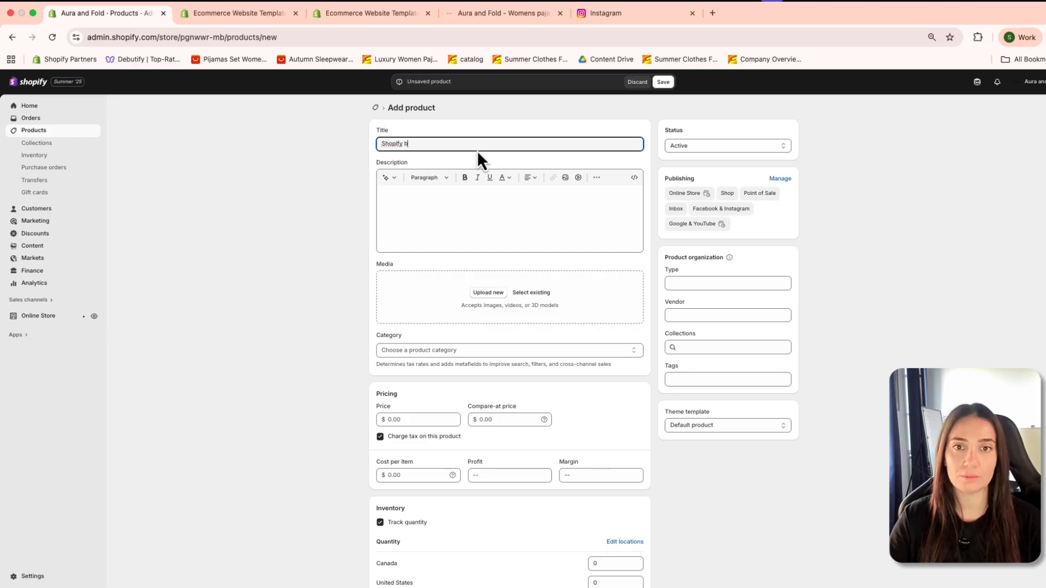
{"action": "key", "text": "BackSpace"}
{"action": "type", "text": "b"}
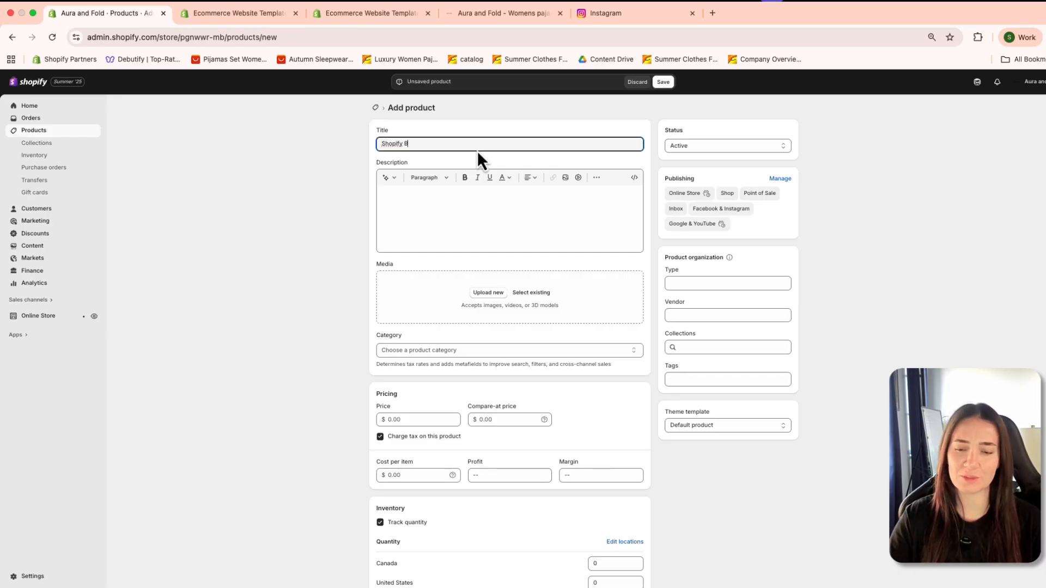
{"action": "type", "text": "utter Yell"}
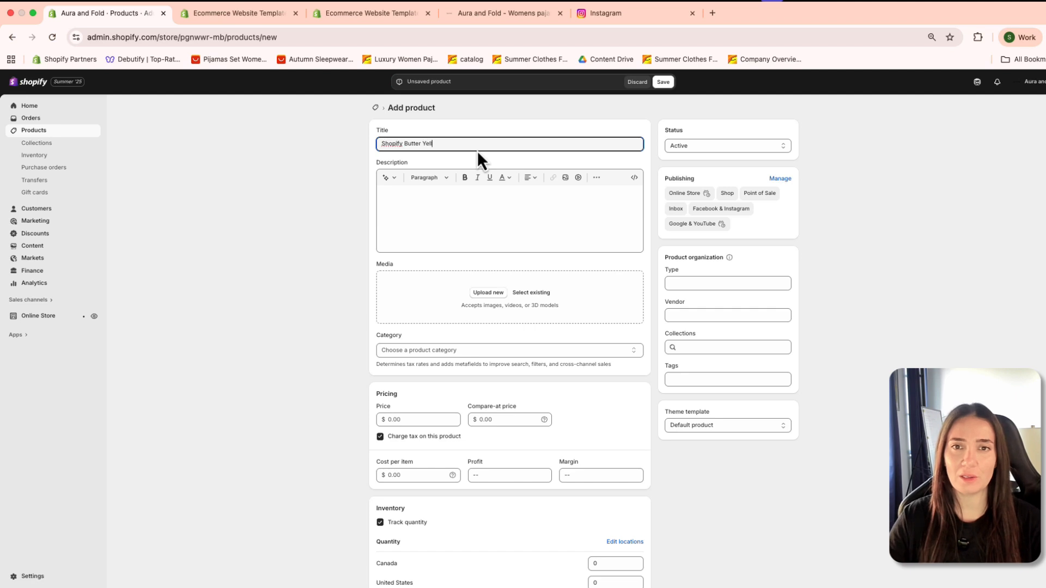
{"action": "type", "text": "ow Sh"}
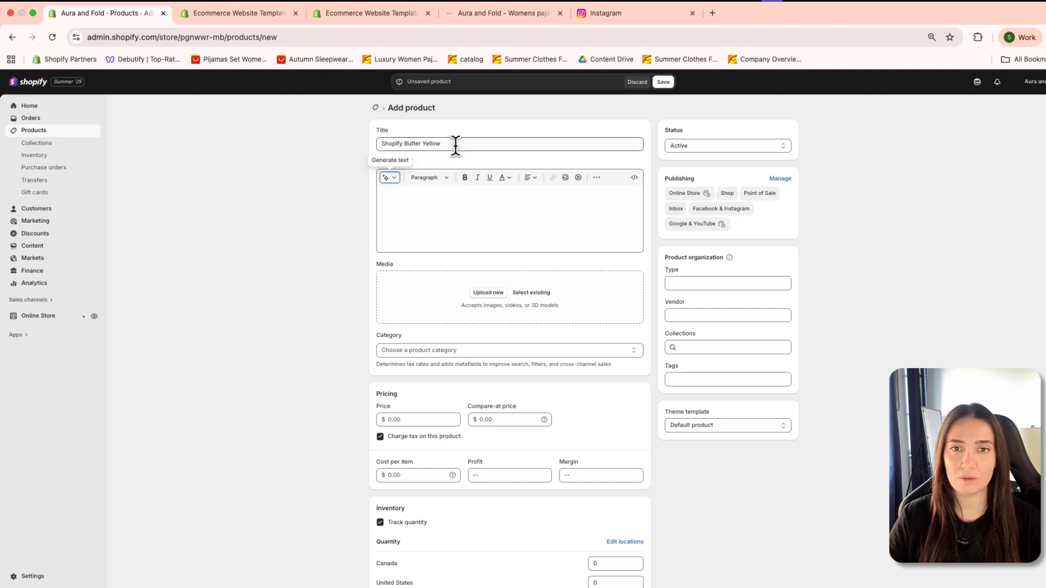
{"action": "type", "text": "ort"}
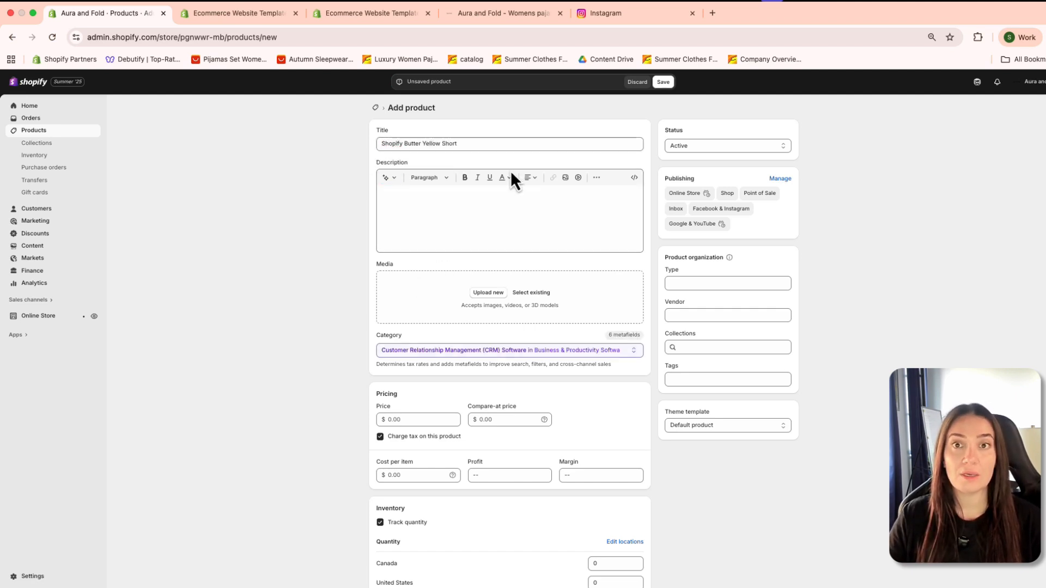
Step: Complete the product title as Shopify Butter Yellow Short and copy the MIA PINK SET page's details text into the description
{"action": "left_click", "coordinate": [486, 210]}
{"action": "left_click", "coordinate": [482, 15]}
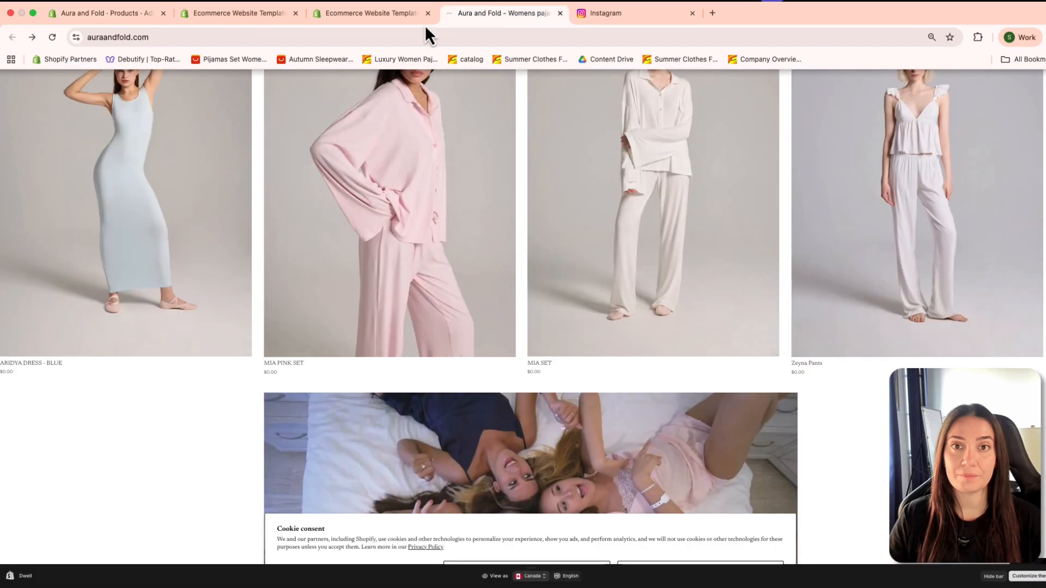
{"action": "scroll", "coordinate": [294, 203], "scroll_direction": "up", "scroll_amount": 1}
{"action": "left_click", "coordinate": [280, 197]}
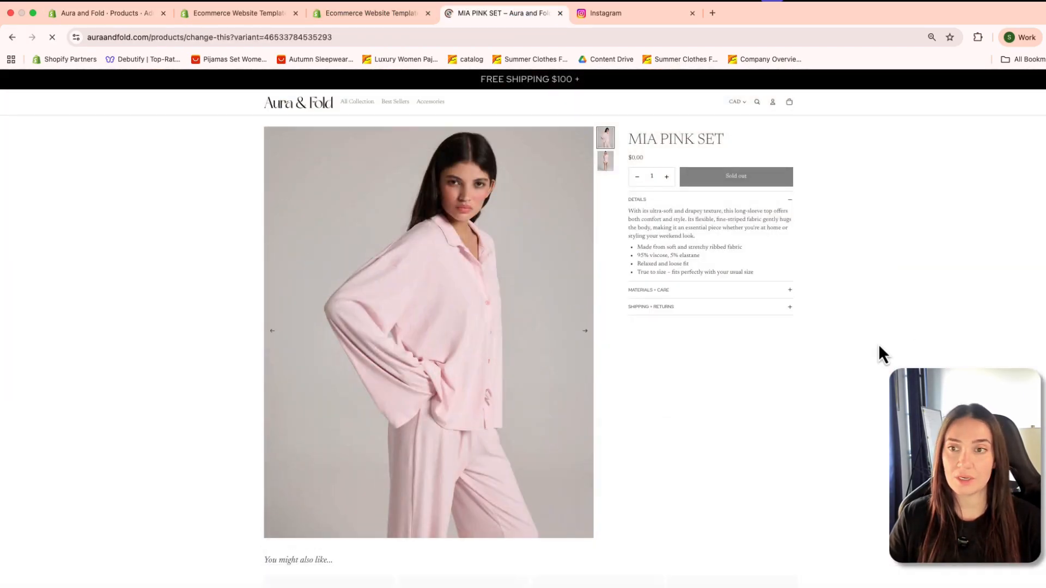
{"action": "left_click_drag", "start_coordinate": [628, 210], "coordinate": [769, 278]}
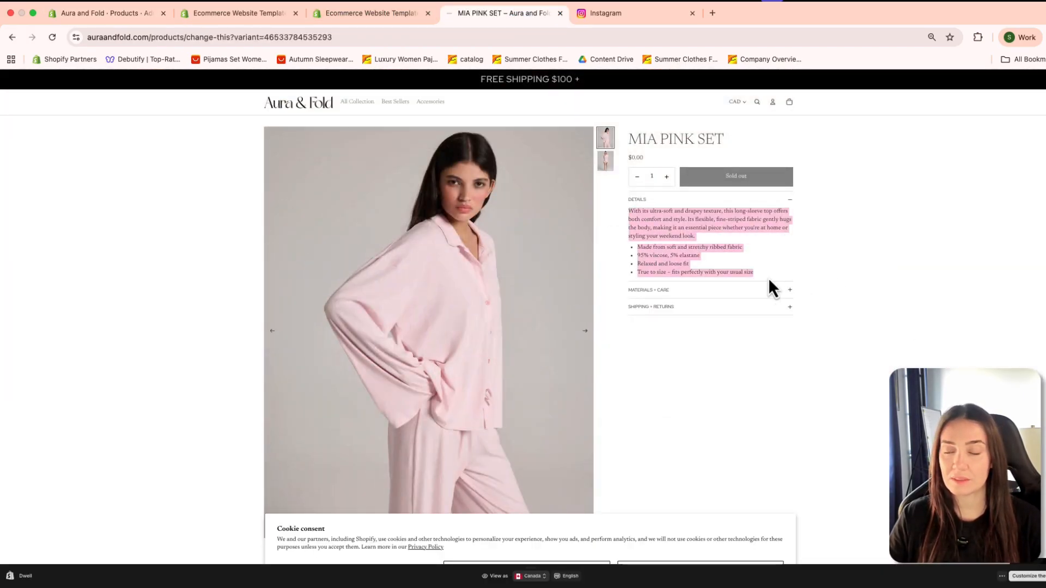
{"action": "left_click", "coordinate": [397, 11]}
{"action": "left_click", "coordinate": [227, 15]}
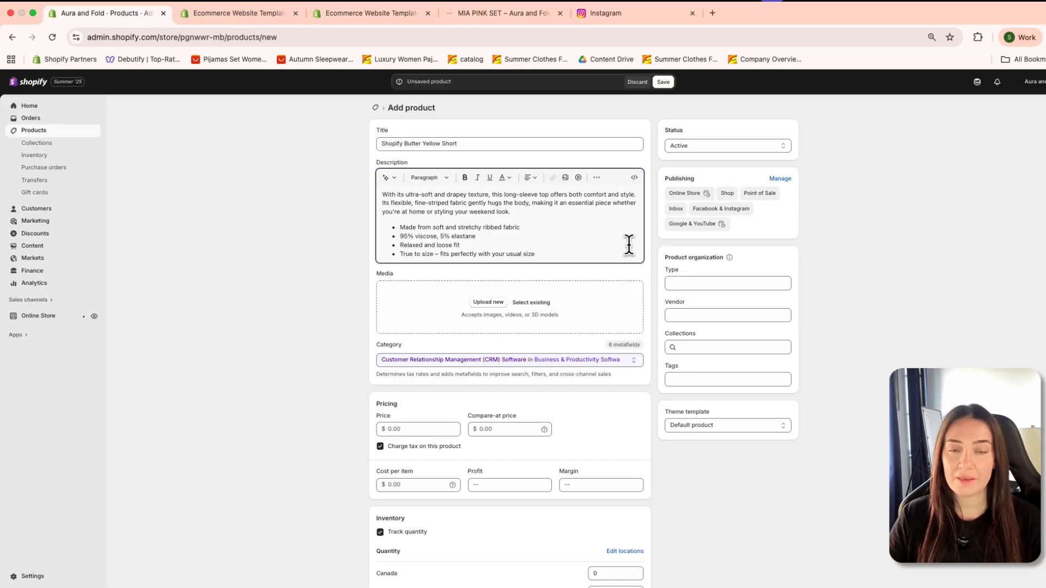
Step: Add the existing image COU-1515 from the file library to the product's media
{"action": "left_click", "coordinate": [466, 304]}
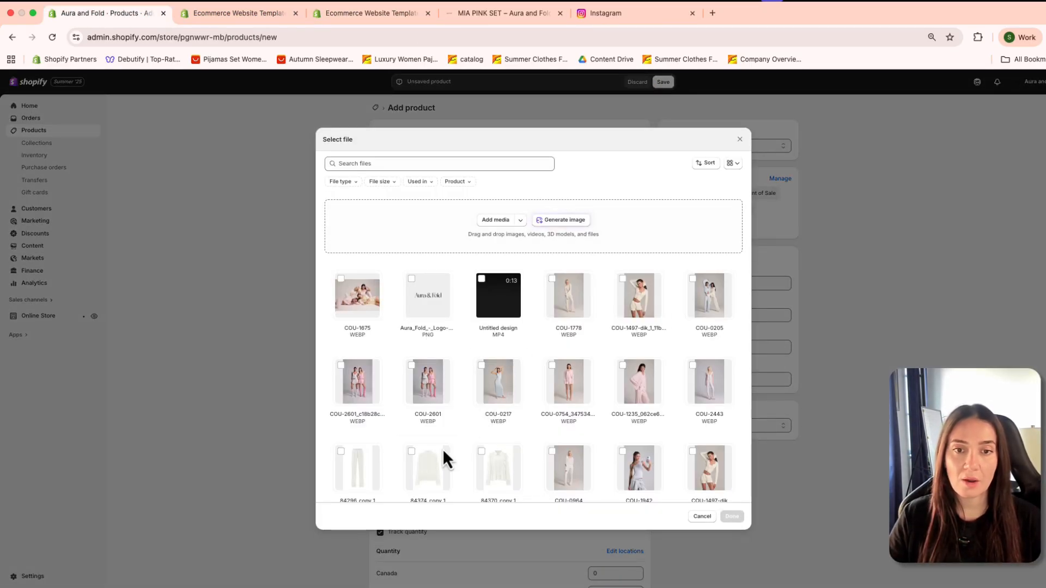
{"action": "scroll", "coordinate": [428, 414], "scroll_direction": "down", "scroll_amount": 4}
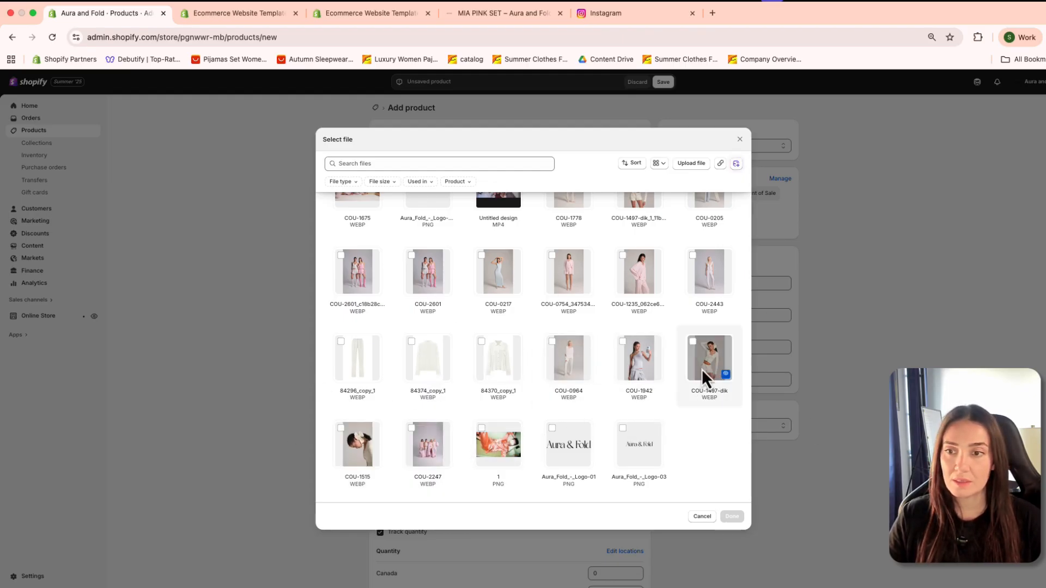
{"action": "scroll", "coordinate": [677, 381], "scroll_direction": "up", "scroll_amount": 2}
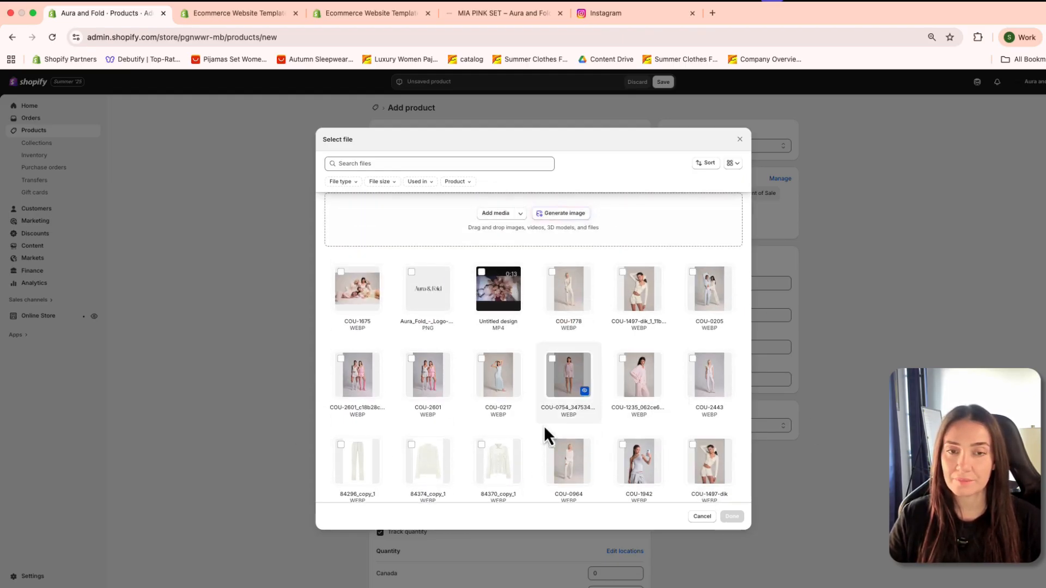
{"action": "scroll", "coordinate": [526, 419], "scroll_direction": "down", "scroll_amount": 2}
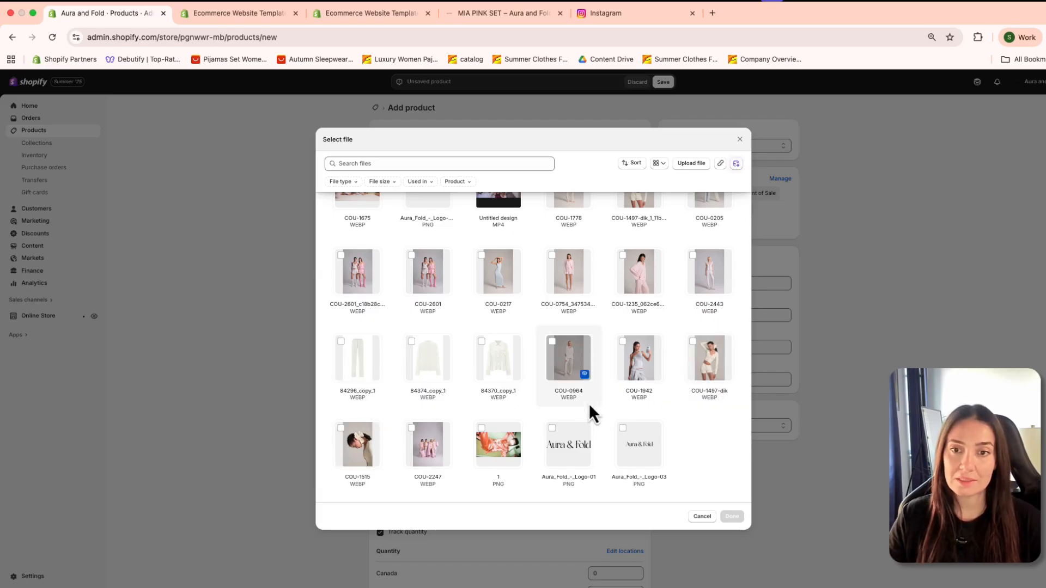
{"action": "scroll", "coordinate": [593, 407], "scroll_direction": "up", "scroll_amount": 3}
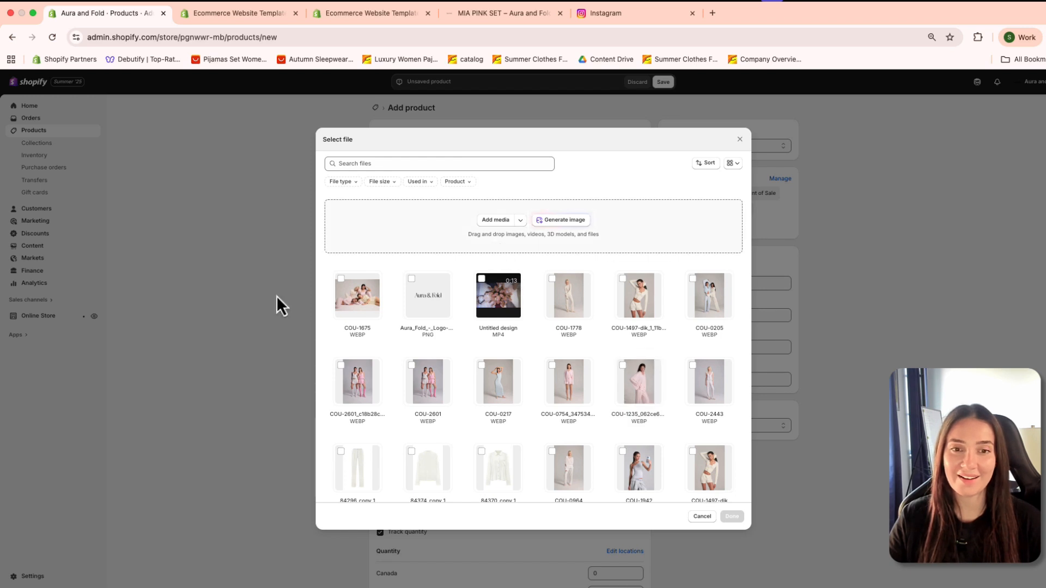
{"action": "scroll", "coordinate": [651, 343], "scroll_direction": "down", "scroll_amount": 3}
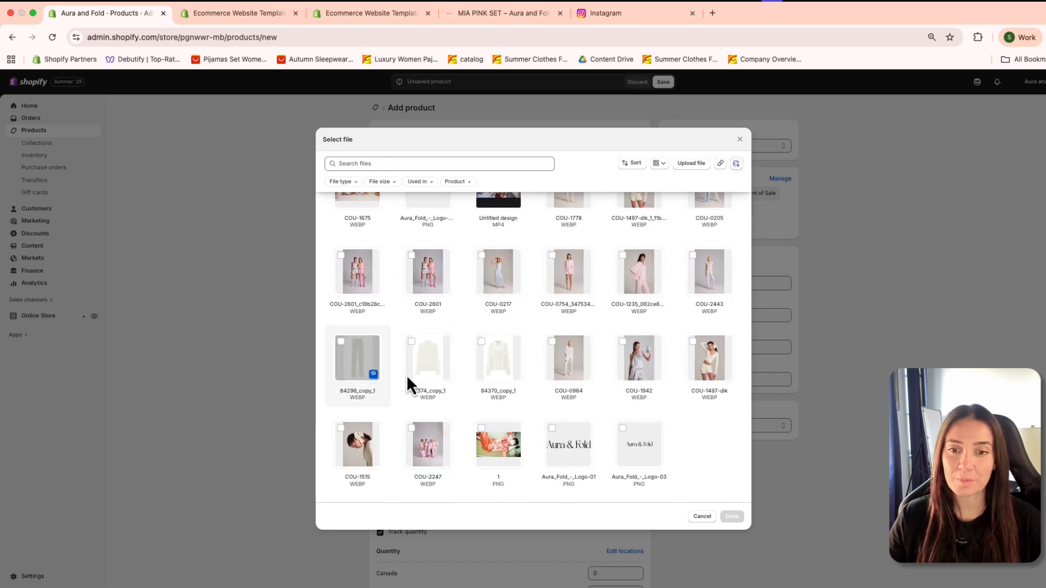
{"action": "left_click", "coordinate": [371, 450]}
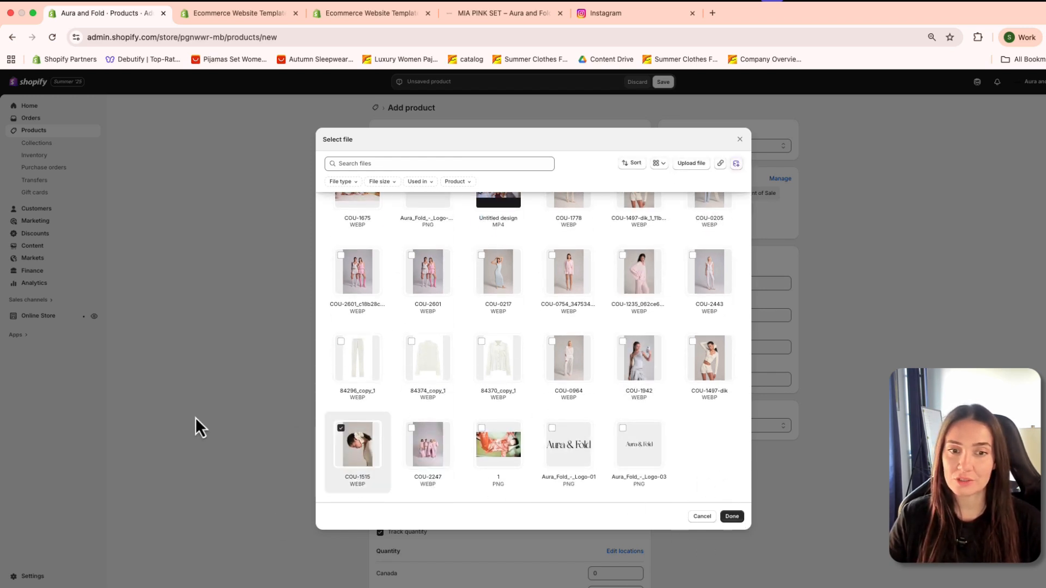
{"action": "left_click", "coordinate": [738, 518]}
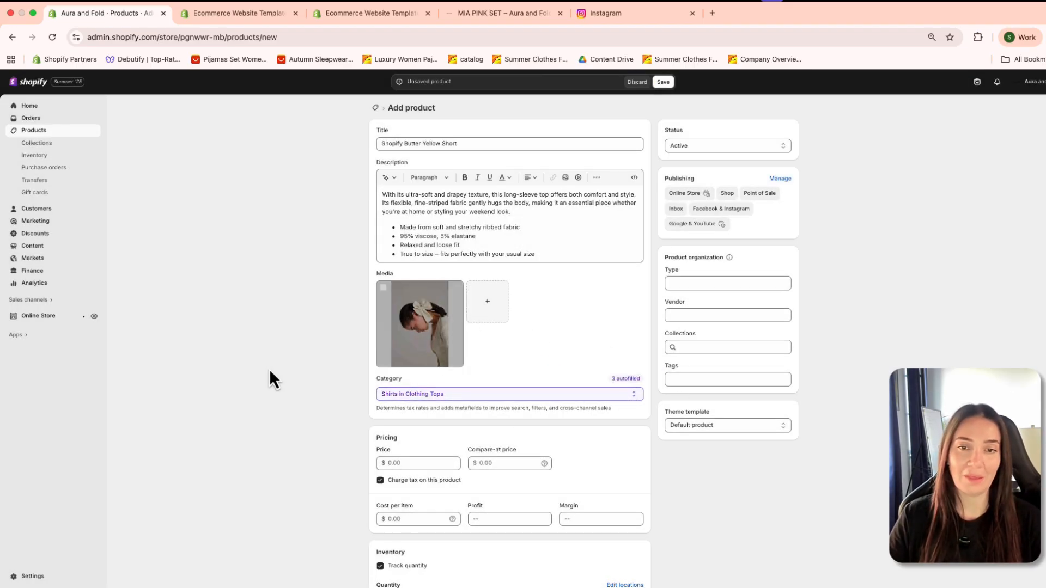
Step: Set the product's price to $49.99
{"action": "scroll", "coordinate": [386, 504], "scroll_direction": "down", "scroll_amount": 1}
{"action": "left_click", "coordinate": [403, 437]}
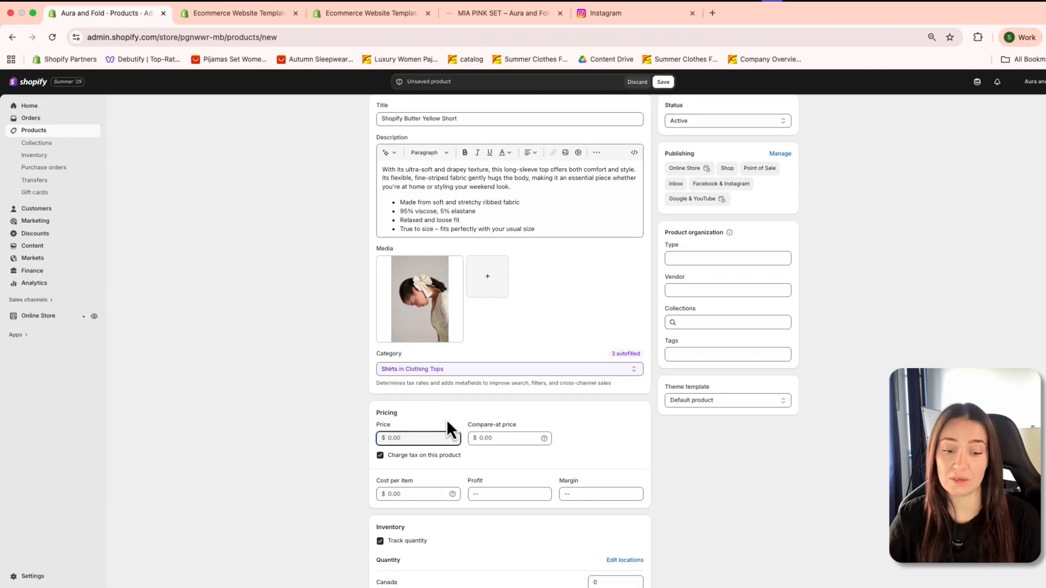
{"action": "type", "text": "49.99"}
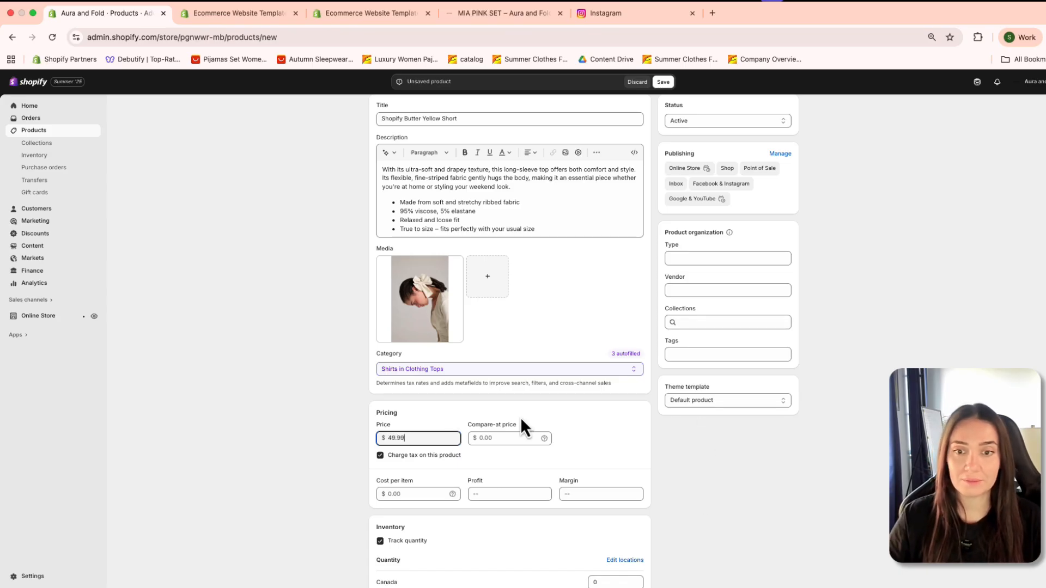
{"action": "left_click", "coordinate": [499, 459]}
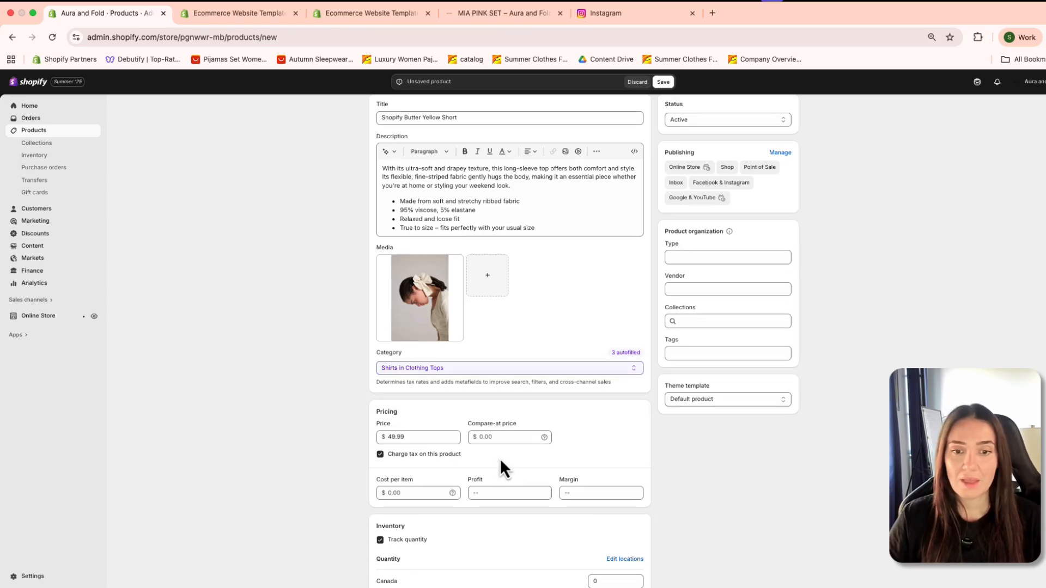
Step: Go over the inventory fields and set the product's shipping weight to 10 g
{"action": "scroll", "coordinate": [499, 458], "scroll_direction": "down", "scroll_amount": 1}
{"action": "scroll", "coordinate": [555, 547], "scroll_direction": "down", "scroll_amount": 3}
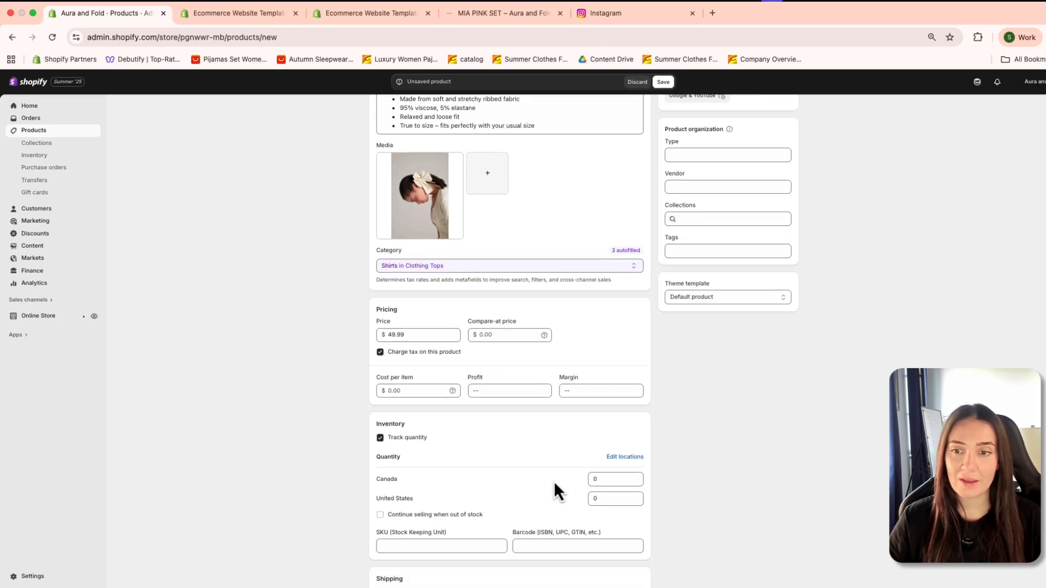
{"action": "scroll", "coordinate": [416, 440], "scroll_direction": "down", "scroll_amount": 3}
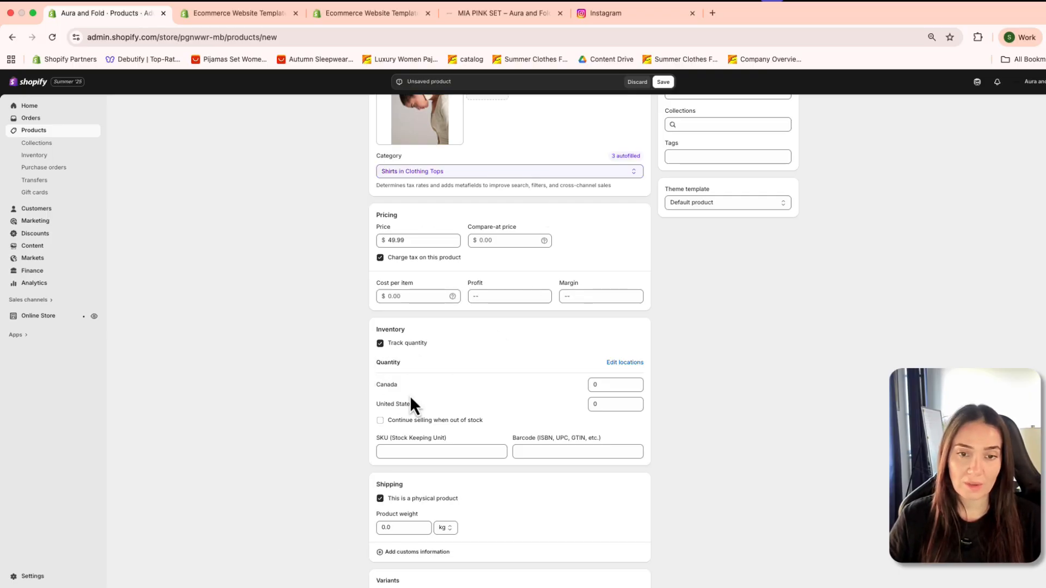
{"action": "scroll", "coordinate": [425, 439], "scroll_direction": "down", "scroll_amount": 10}
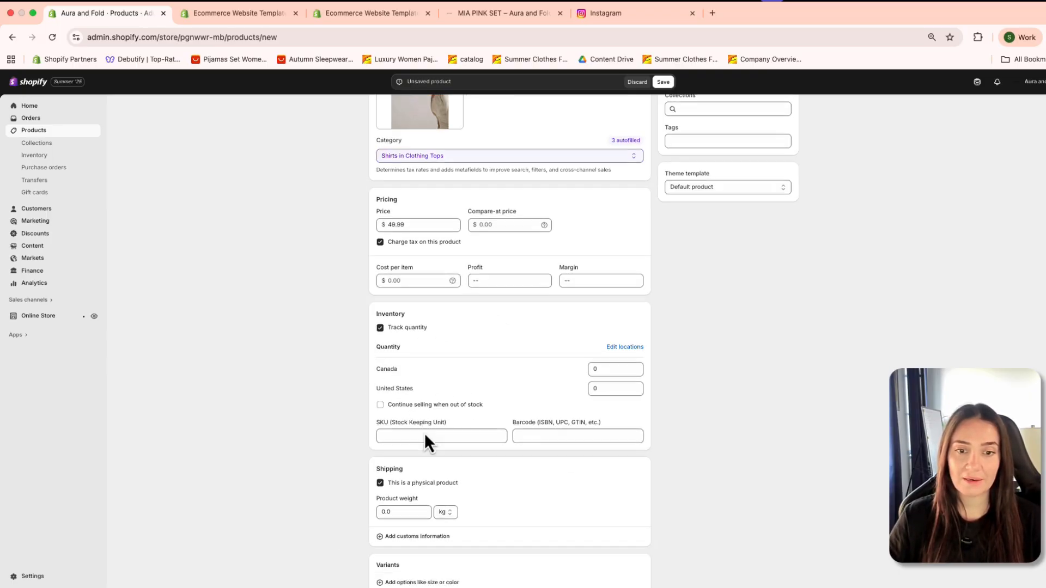
{"action": "scroll", "coordinate": [375, 213], "scroll_direction": "up", "scroll_amount": 3}
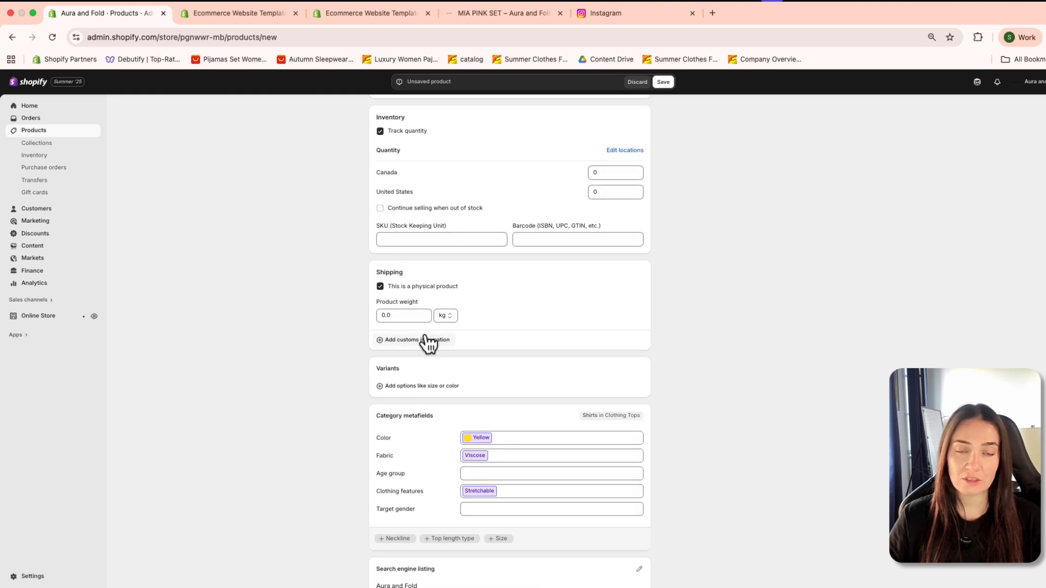
{"action": "double_click", "coordinate": [385, 273]}
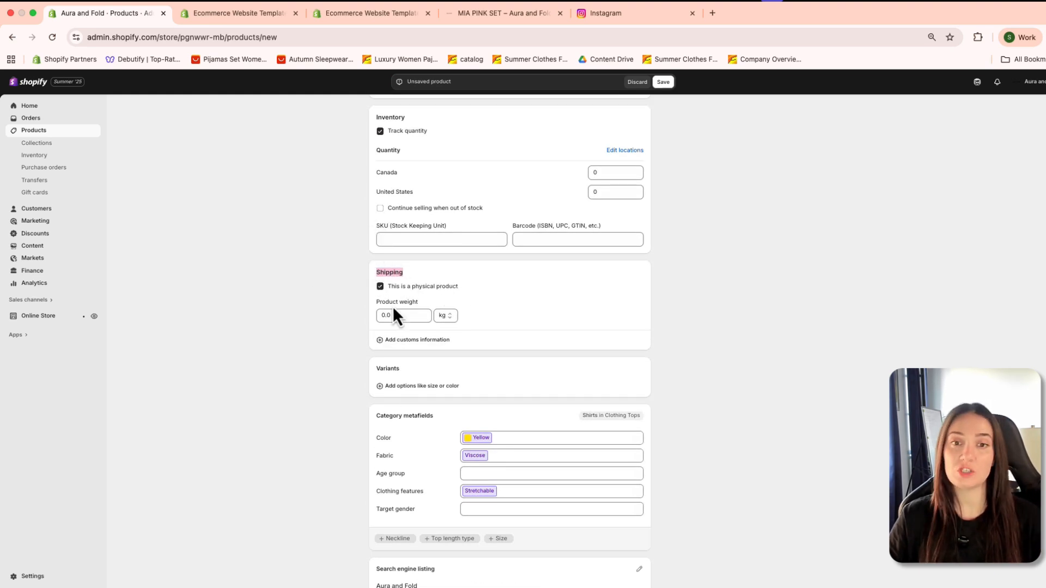
{"action": "left_click", "coordinate": [412, 315]}
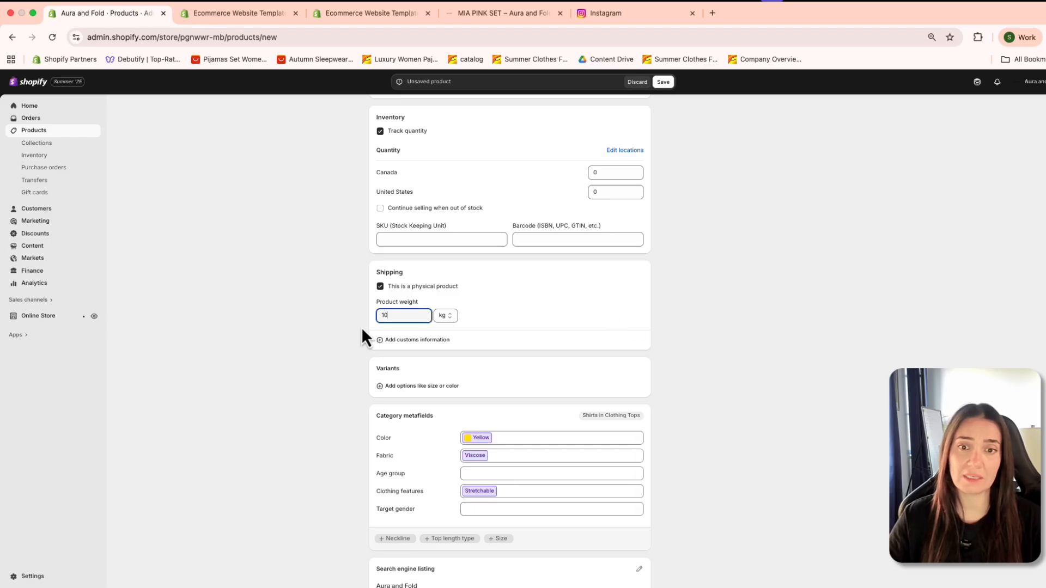
{"action": "left_click", "coordinate": [445, 314]}
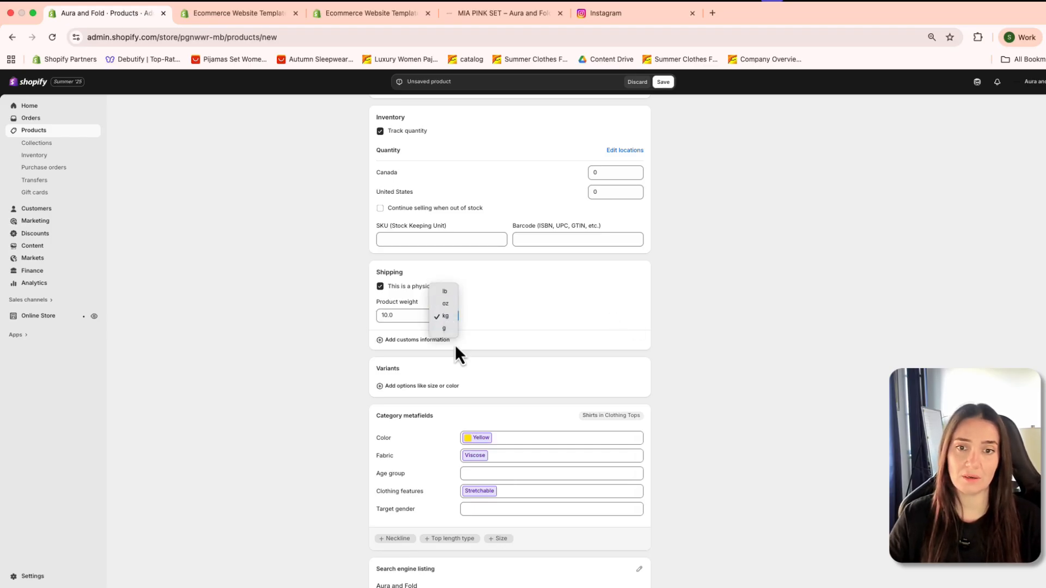
{"action": "left_click", "coordinate": [444, 328]}
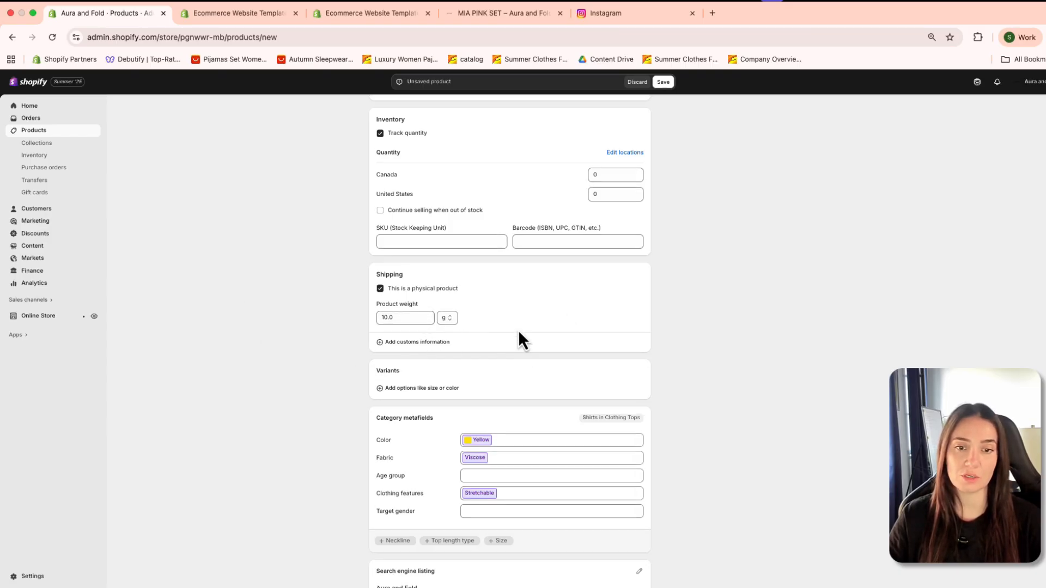
Step: Add Color as a variant option with the value Yellow
{"action": "scroll", "coordinate": [515, 335], "scroll_direction": "down", "scroll_amount": 3}
{"action": "left_click", "coordinate": [420, 288]}
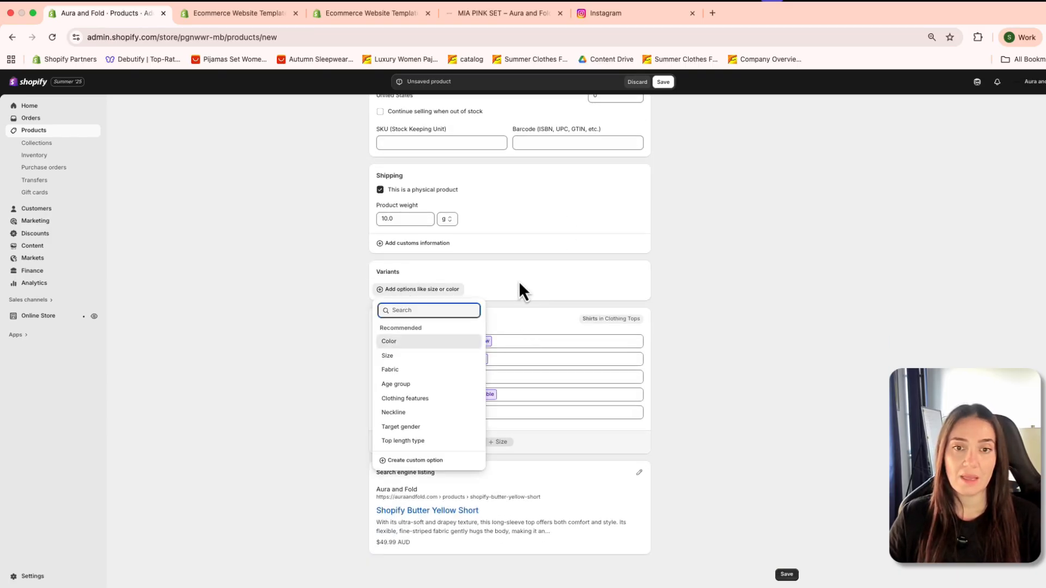
{"action": "left_click", "coordinate": [430, 348]}
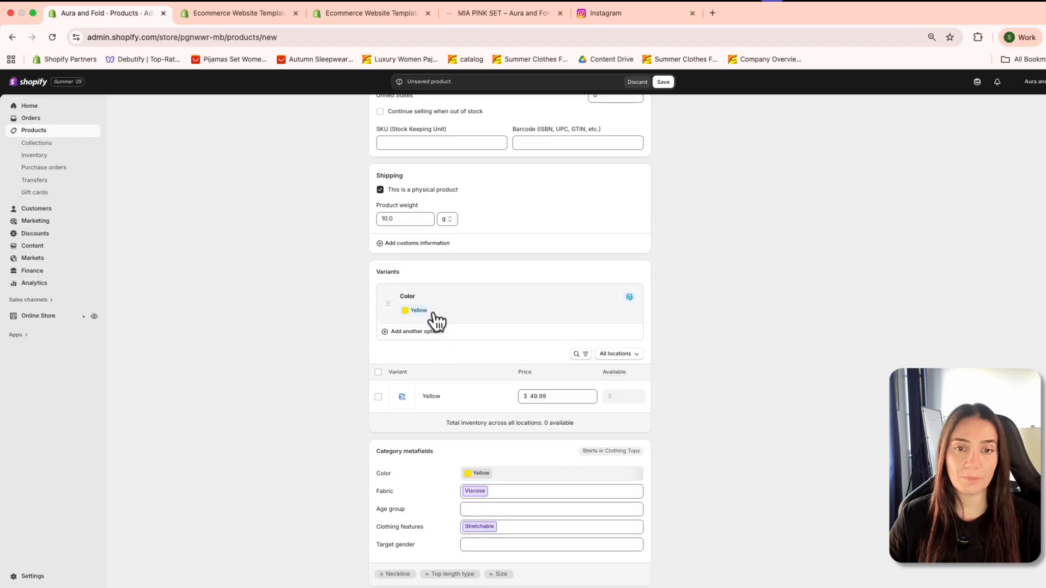
Step: Look over the product form, select the Yellow variant, and view its price, cost and inventory details without changing them
{"action": "scroll", "coordinate": [552, 317], "scroll_direction": "down", "scroll_amount": 3}
{"action": "scroll", "coordinate": [531, 325], "scroll_direction": "up", "scroll_amount": 12}
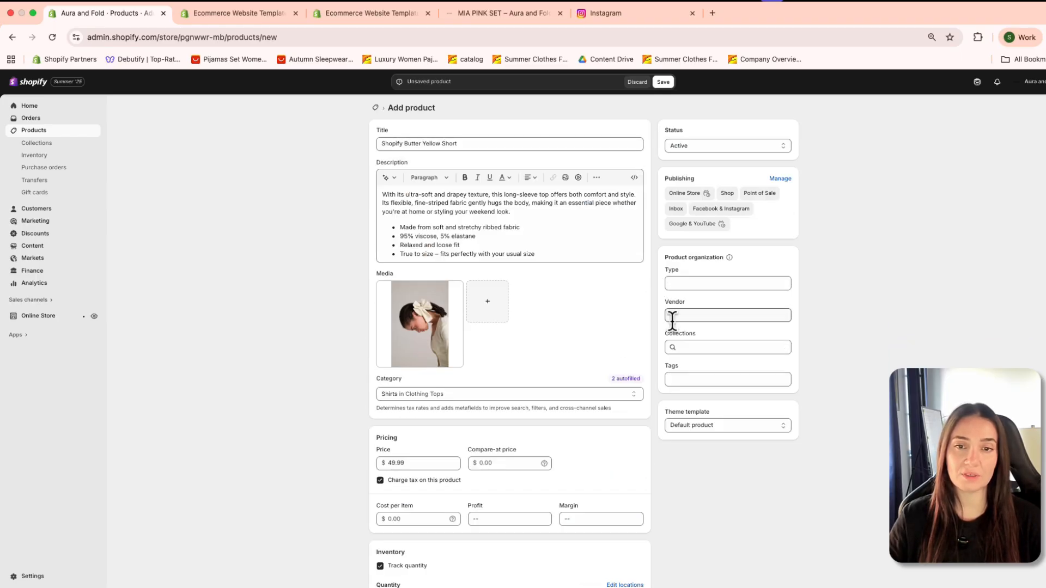
{"action": "scroll", "coordinate": [548, 315], "scroll_direction": "down", "scroll_amount": 10}
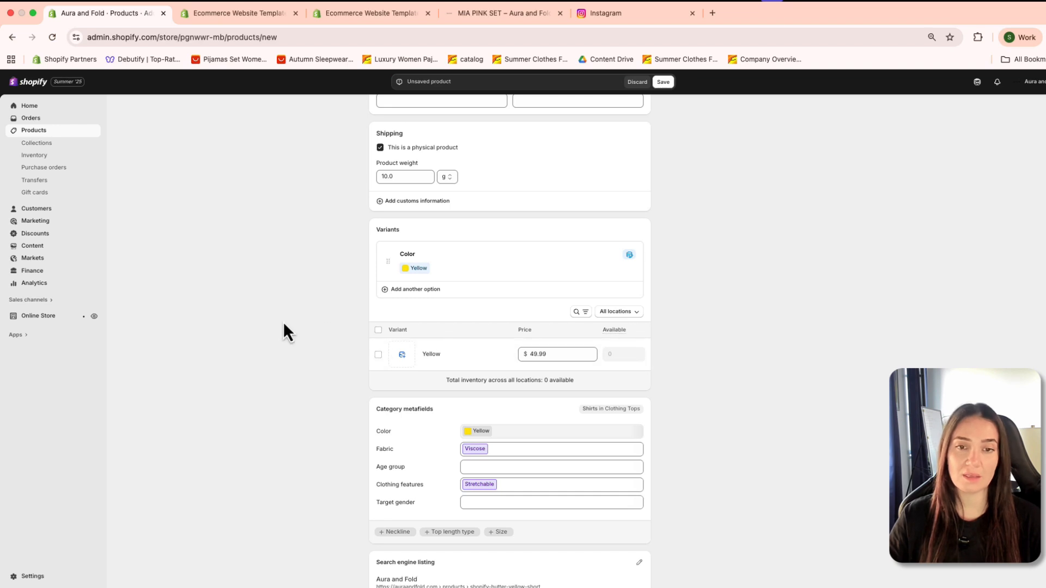
{"action": "scroll", "coordinate": [570, 318], "scroll_direction": "down", "scroll_amount": 1}
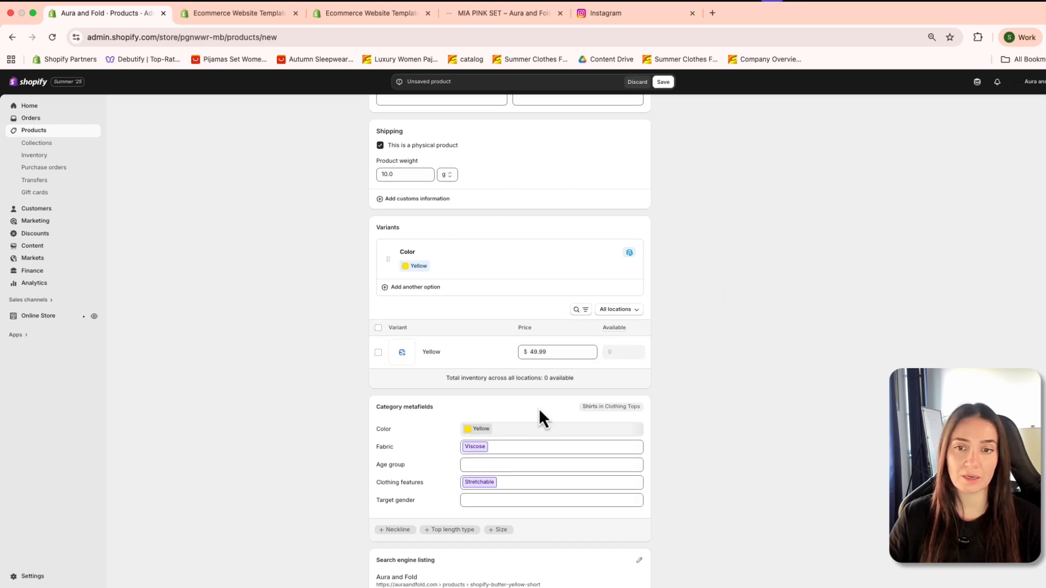
{"action": "scroll", "coordinate": [504, 414], "scroll_direction": "down", "scroll_amount": 3}
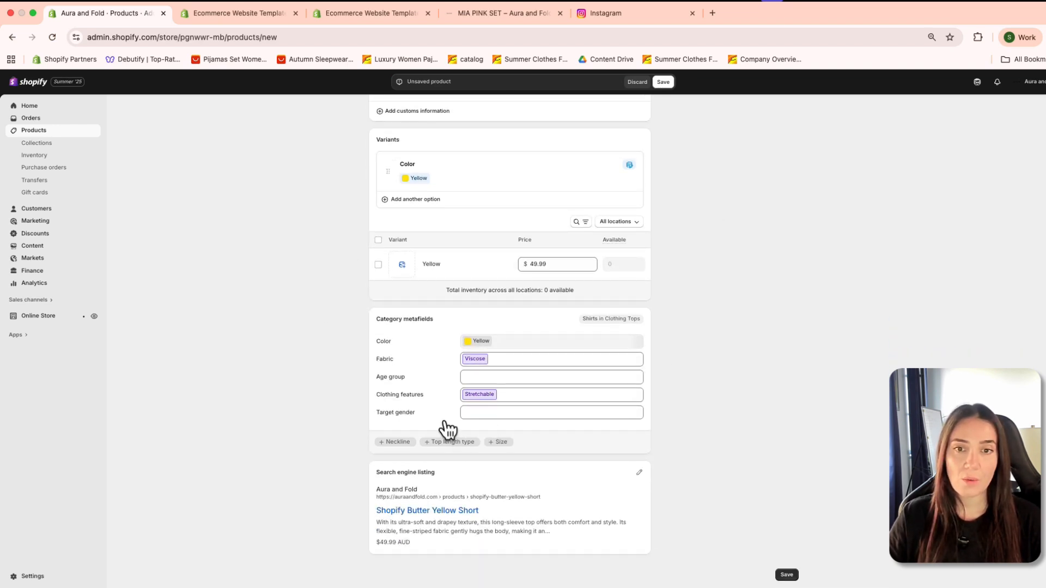
{"action": "left_click", "coordinate": [566, 265]}
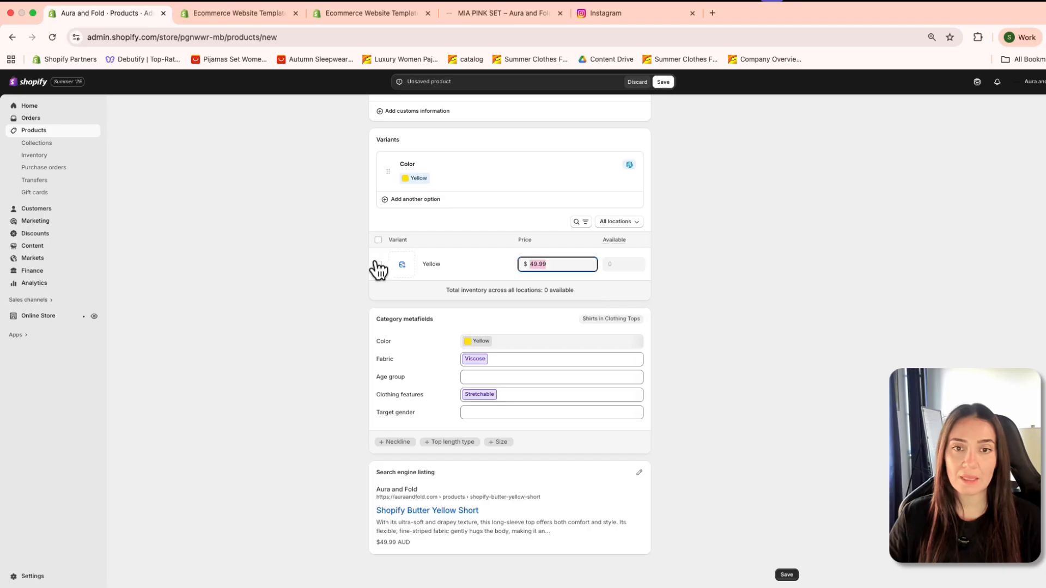
{"action": "left_click", "coordinate": [378, 265]}
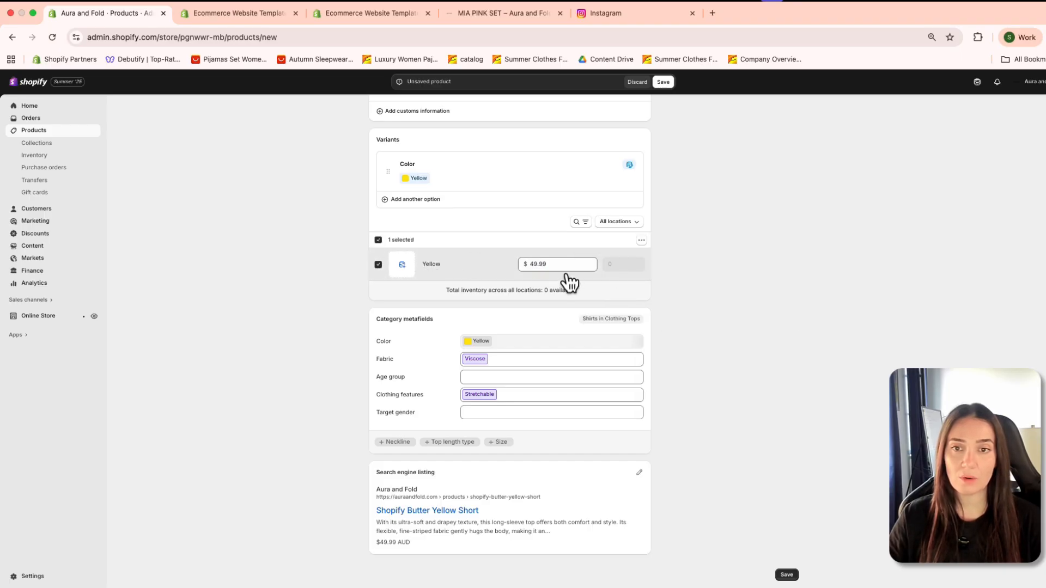
{"action": "left_click", "coordinate": [374, 269]}
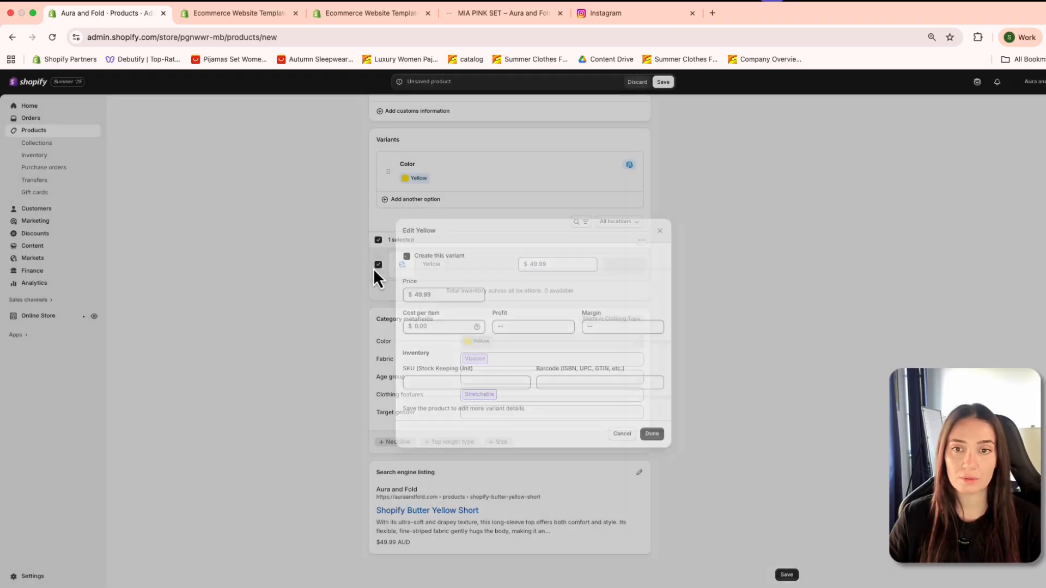
{"action": "left_click", "coordinate": [550, 377]}
{"action": "left_click", "coordinate": [518, 323]}
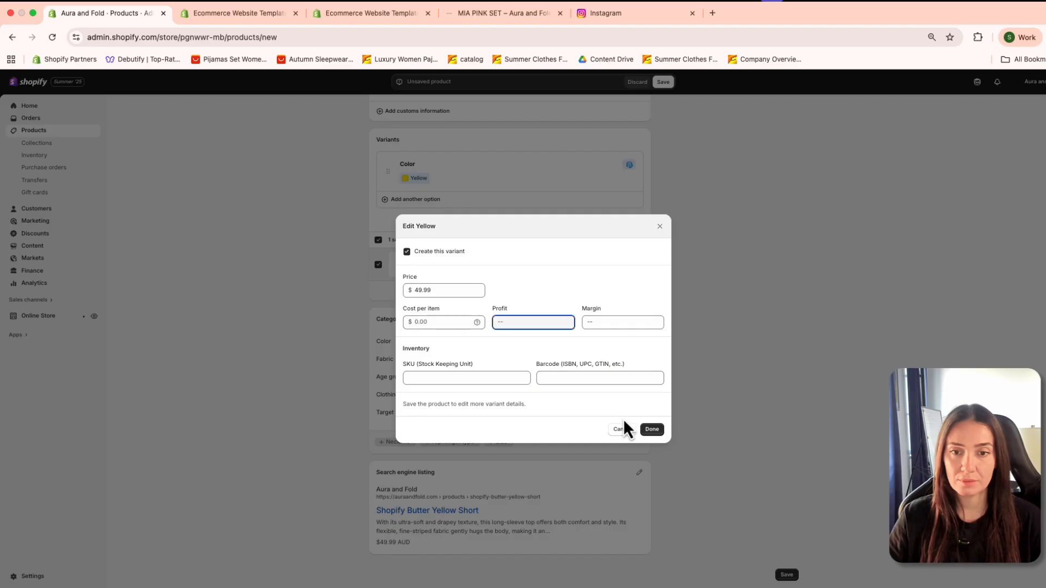
{"action": "left_click", "coordinate": [621, 428]}
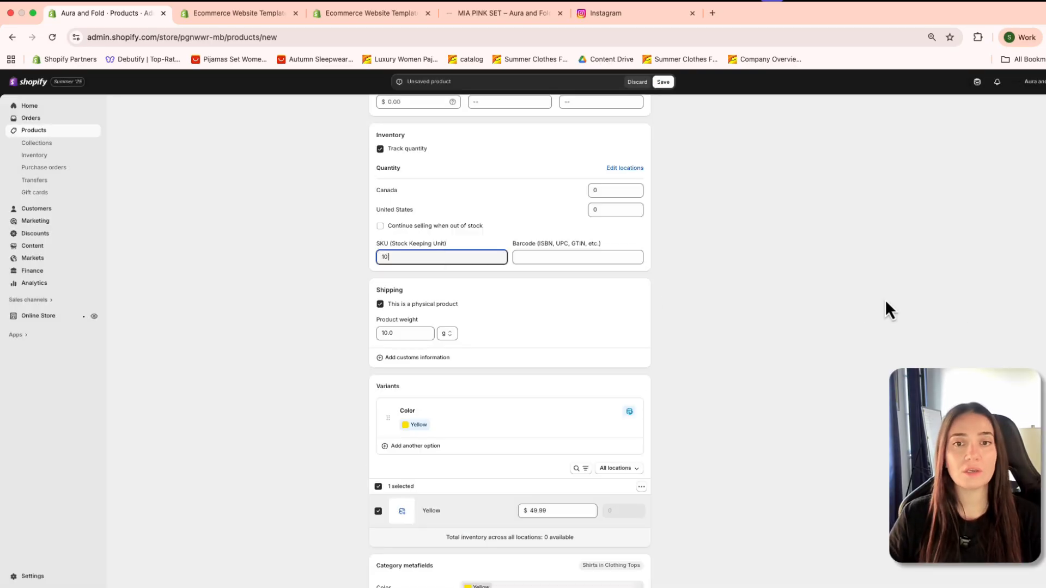
{"action": "left_click", "coordinate": [884, 299]}
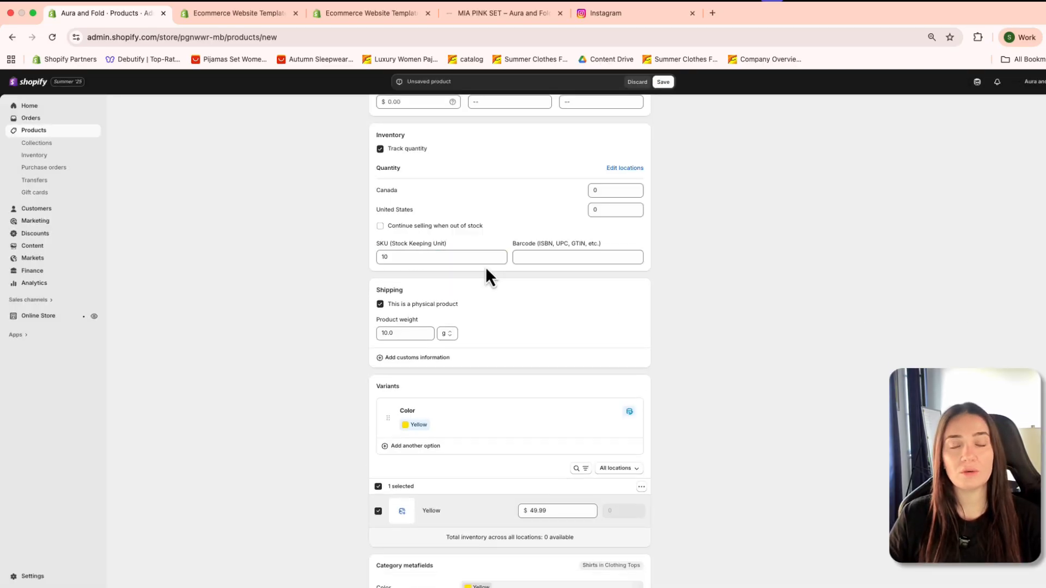
Step: Set the product's SKU to 2 in the inventory details
{"action": "left_click", "coordinate": [459, 259]}
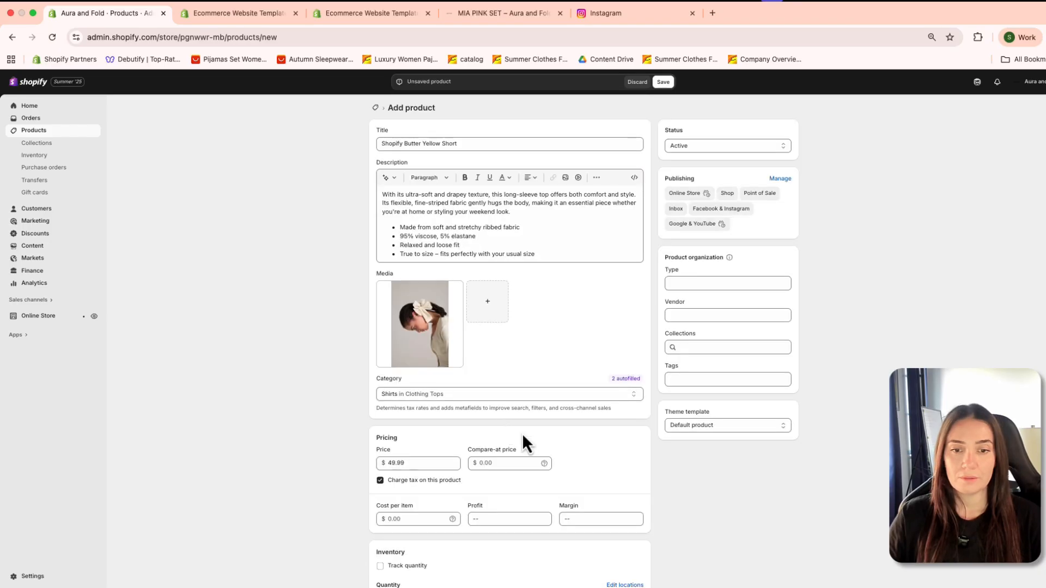
{"action": "scroll", "coordinate": [537, 446], "scroll_direction": "down", "scroll_amount": 5}
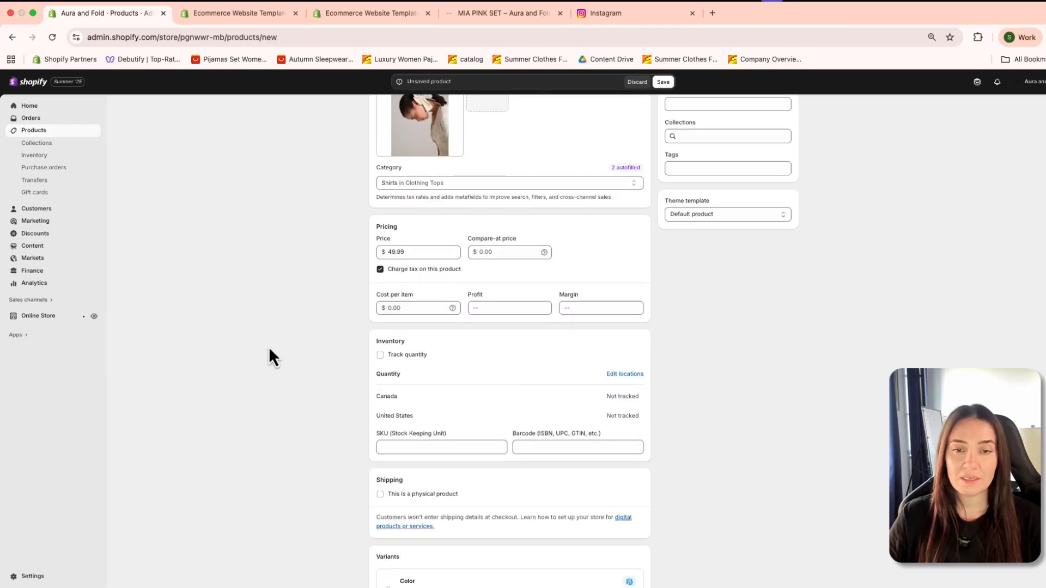
{"action": "left_click_drag", "start_coordinate": [377, 342], "coordinate": [423, 347]}
{"action": "left_click", "coordinate": [423, 347]}
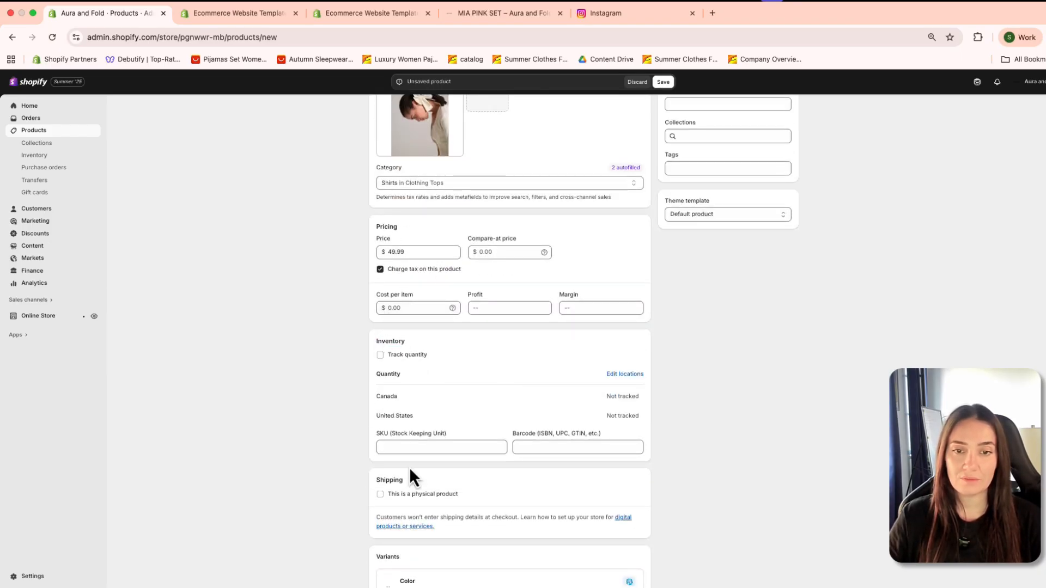
{"action": "scroll", "coordinate": [424, 388], "scroll_direction": "up", "scroll_amount": 1}
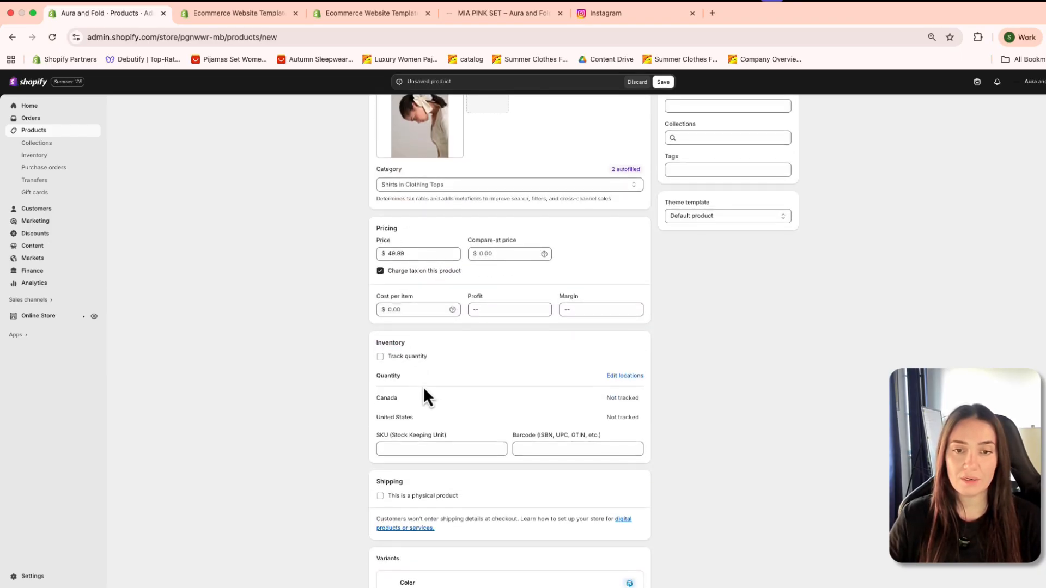
{"action": "left_click", "coordinate": [409, 445]}
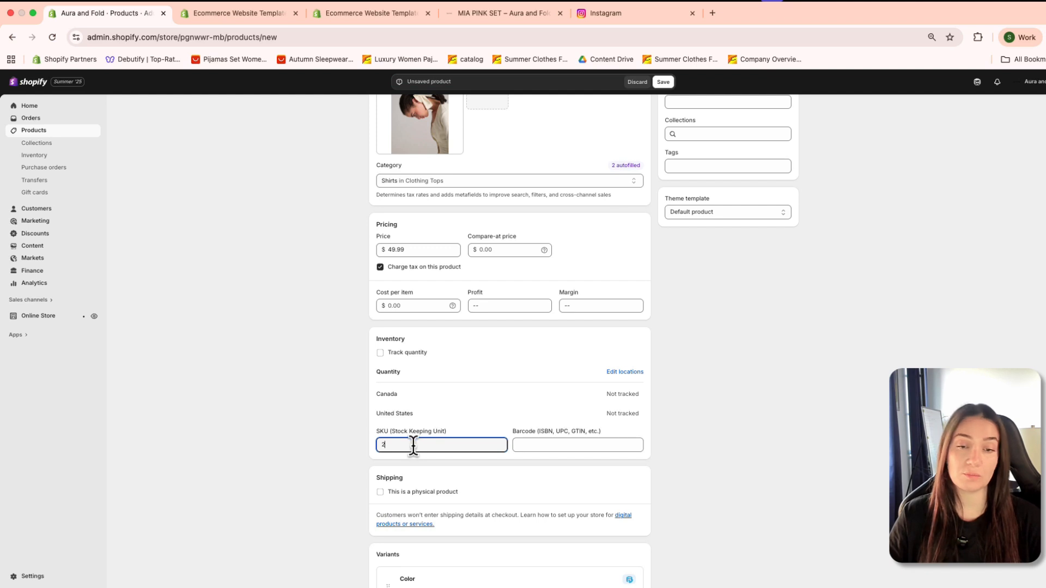
{"action": "left_click", "coordinate": [510, 429]}
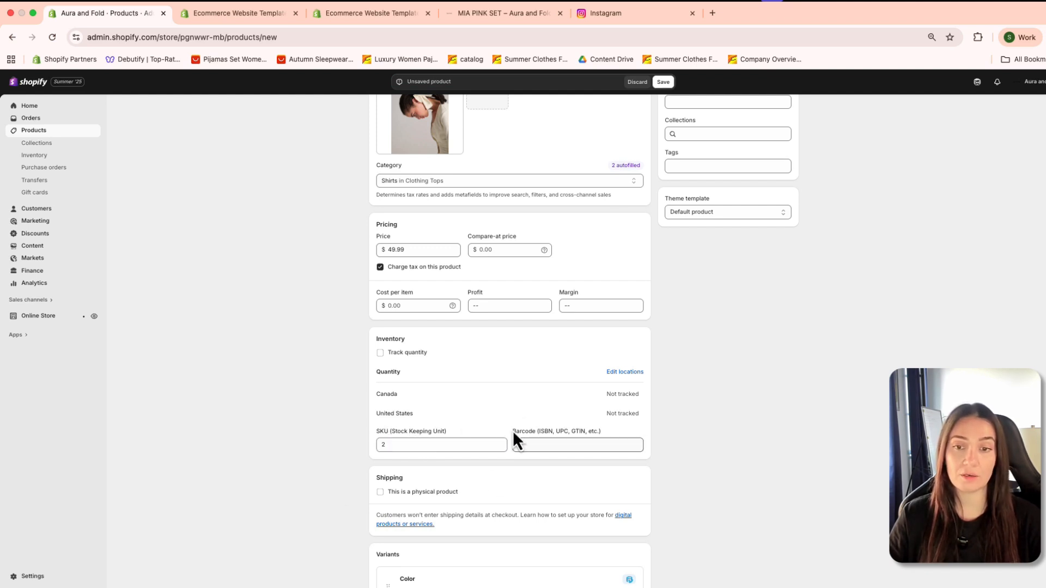
{"action": "scroll", "coordinate": [454, 455], "scroll_direction": "up", "scroll_amount": 1}
{"action": "scroll", "coordinate": [537, 495], "scroll_direction": "down", "scroll_amount": 1}
{"action": "scroll", "coordinate": [541, 499], "scroll_direction": "down", "scroll_amount": 3}
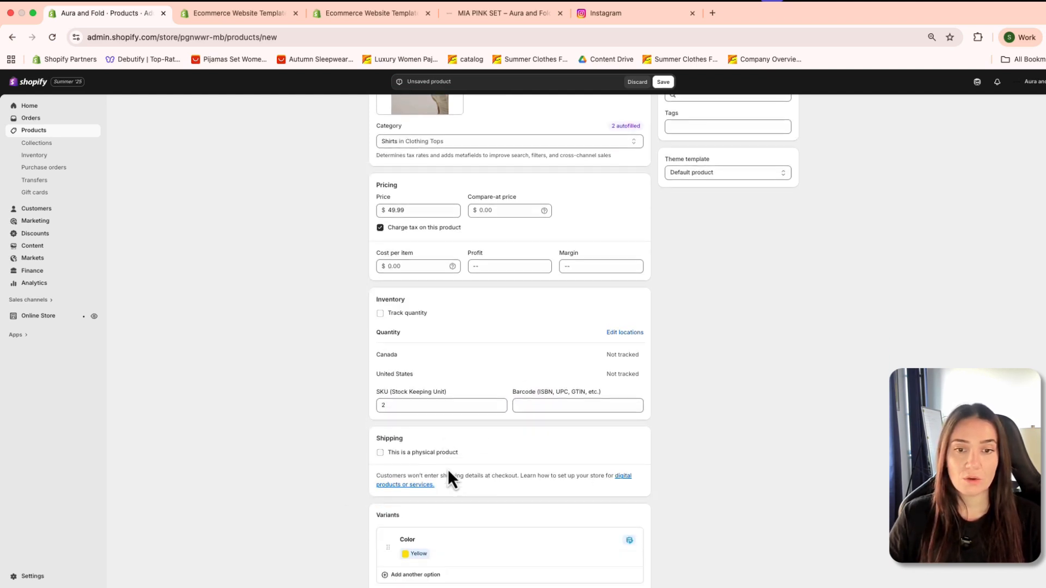
Step: Mark the item as a physical product and go over its shipping weight and unit fields
{"action": "left_click", "coordinate": [381, 380]}
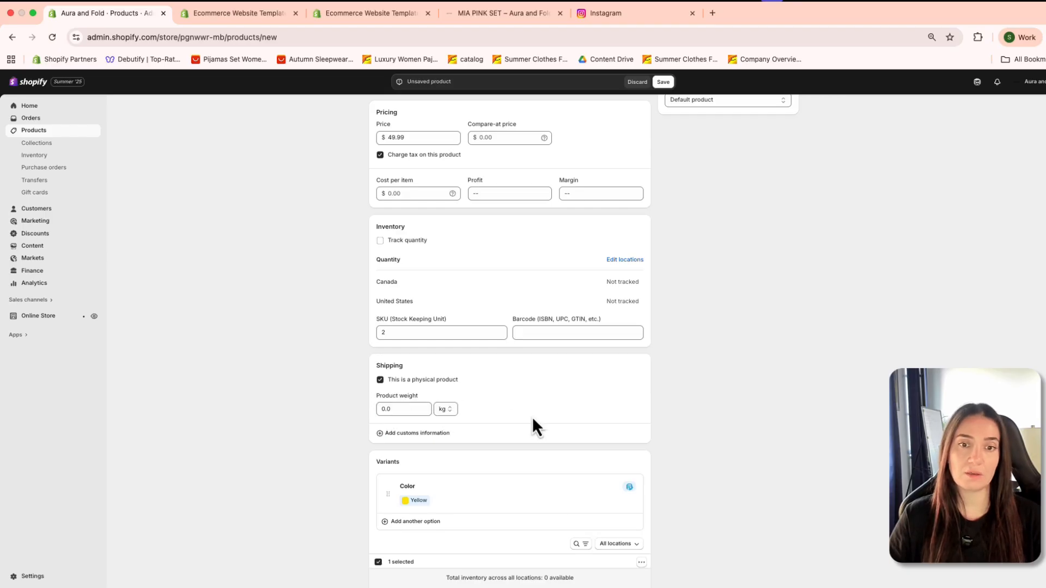
{"action": "left_click", "coordinate": [402, 410]}
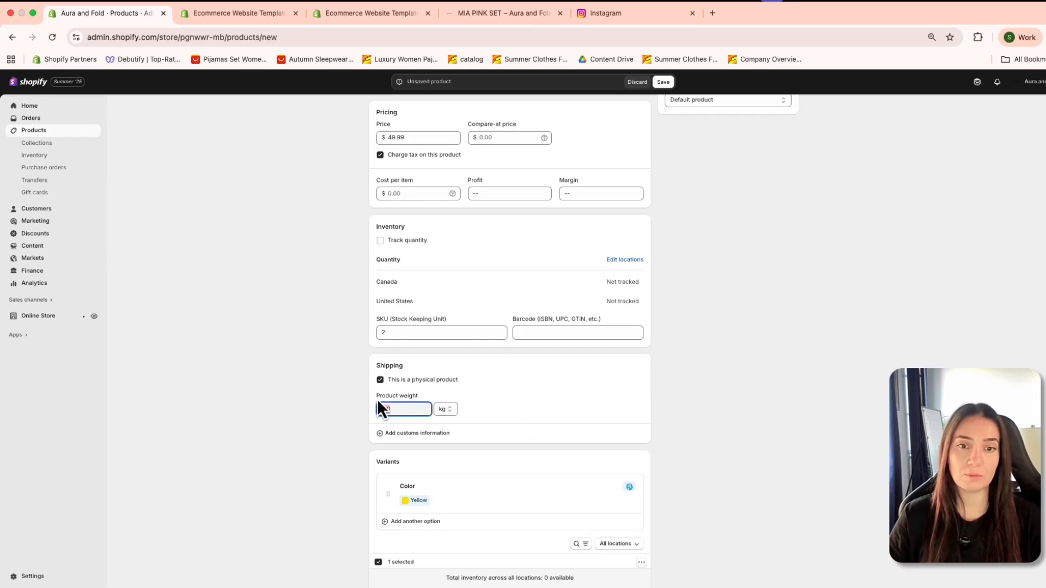
{"action": "left_click", "coordinate": [434, 398]}
{"action": "scroll", "coordinate": [437, 443], "scroll_direction": "down", "scroll_amount": 1}
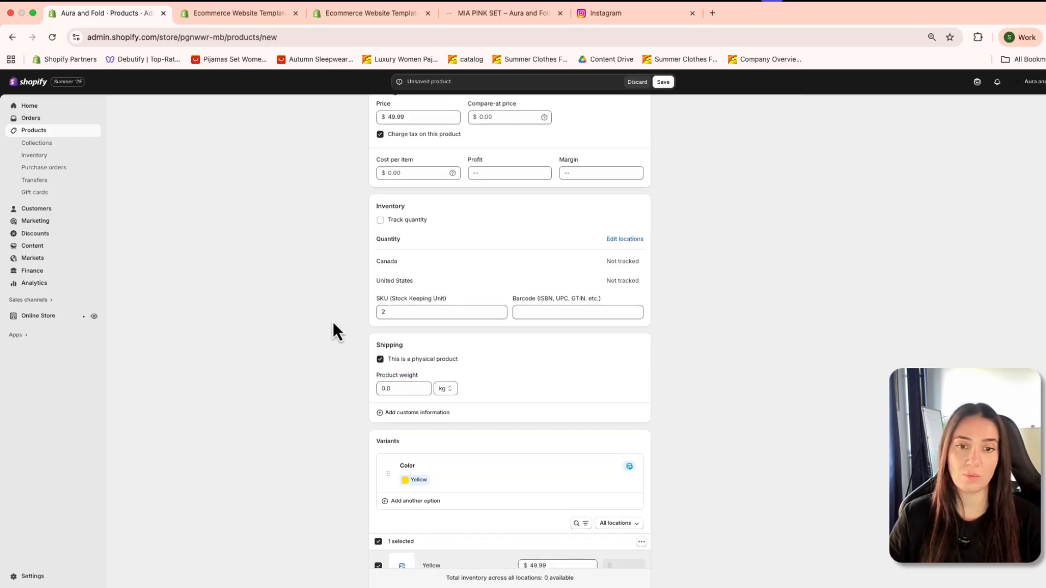
{"action": "left_click_drag", "start_coordinate": [430, 377], "coordinate": [352, 371]}
{"action": "left_click", "coordinate": [459, 384]}
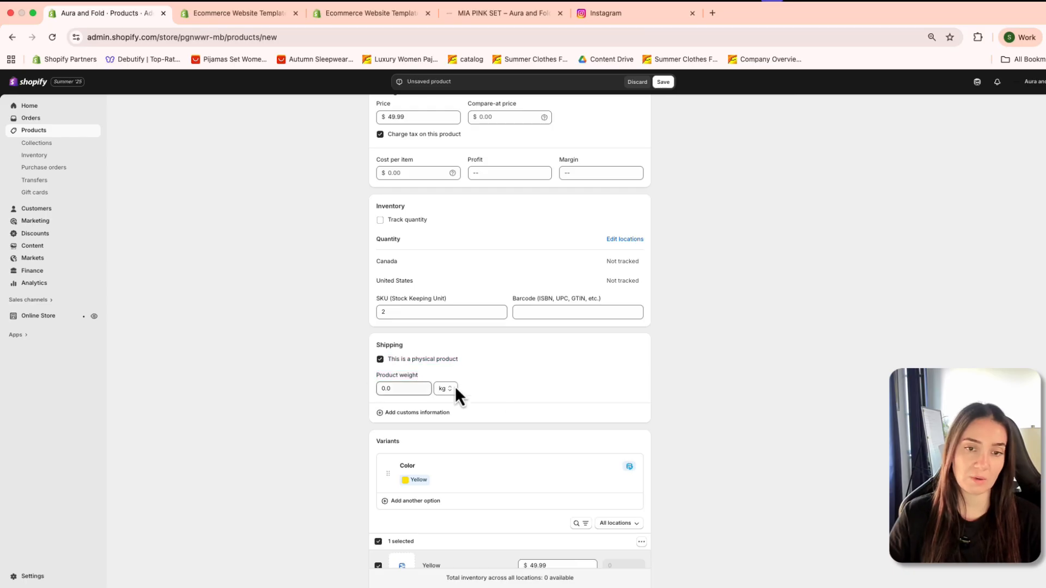
Step: View the recommended options available for an additional product variant and close the list without choosing one
{"action": "scroll", "coordinate": [369, 515], "scroll_direction": "down", "scroll_amount": 1}
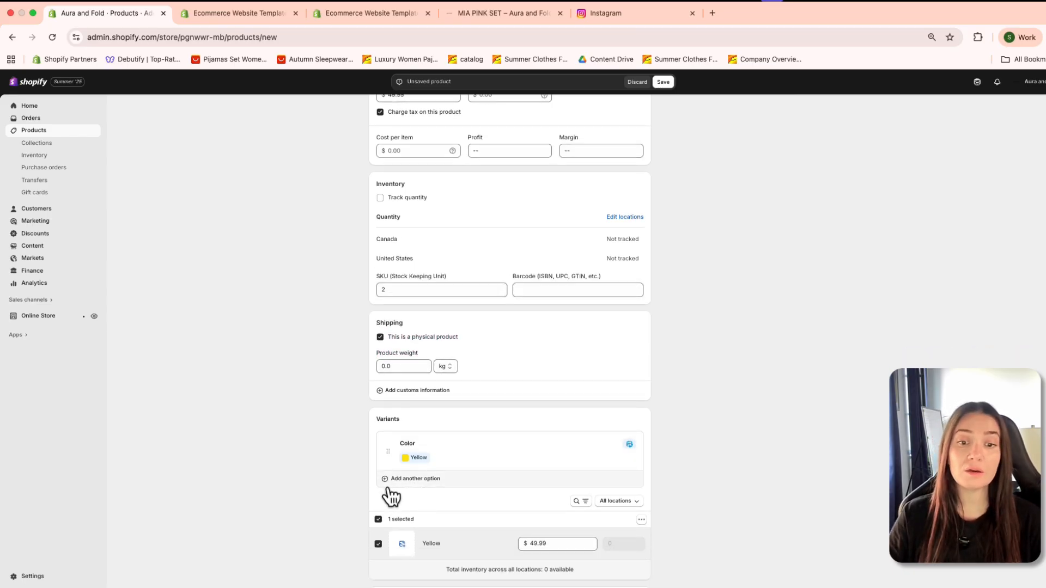
{"action": "scroll", "coordinate": [387, 495], "scroll_direction": "down", "scroll_amount": 4}
{"action": "left_click", "coordinate": [394, 386]}
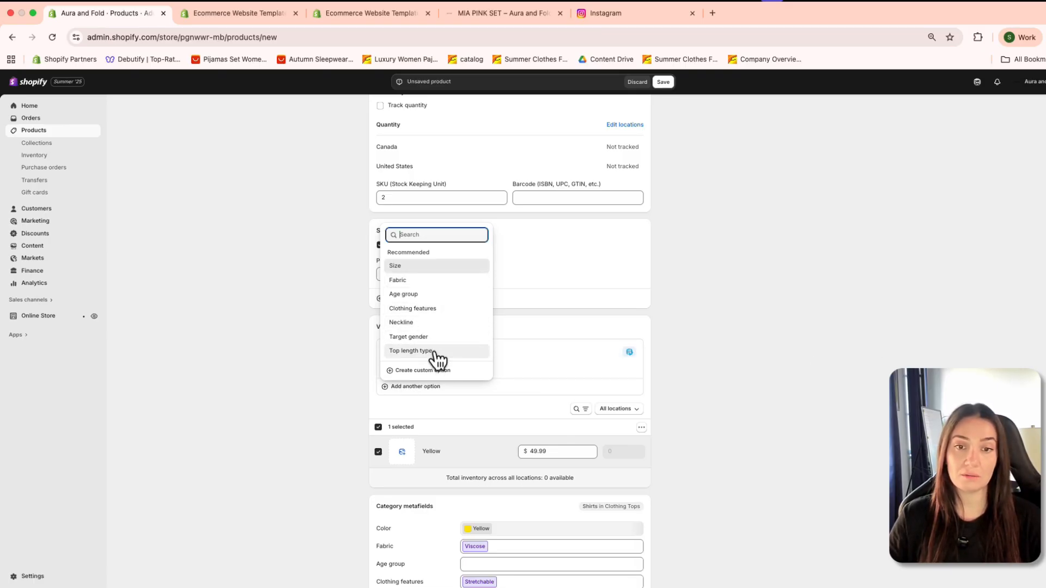
{"action": "left_click", "coordinate": [664, 402]}
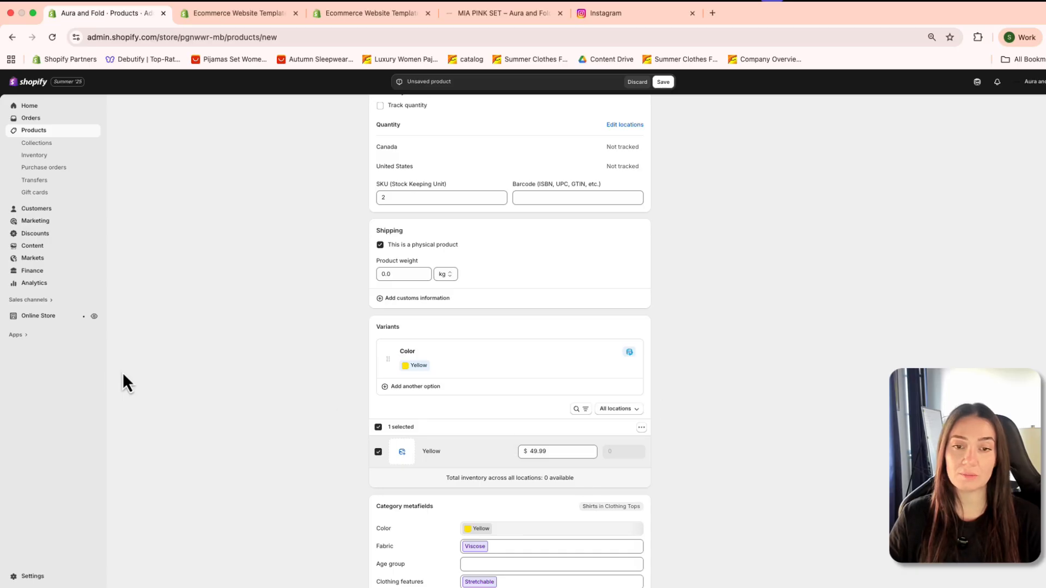
Step: Review the category metafields and the rest of the product form, and save the new product
{"action": "scroll", "coordinate": [426, 456], "scroll_direction": "down", "scroll_amount": 5}
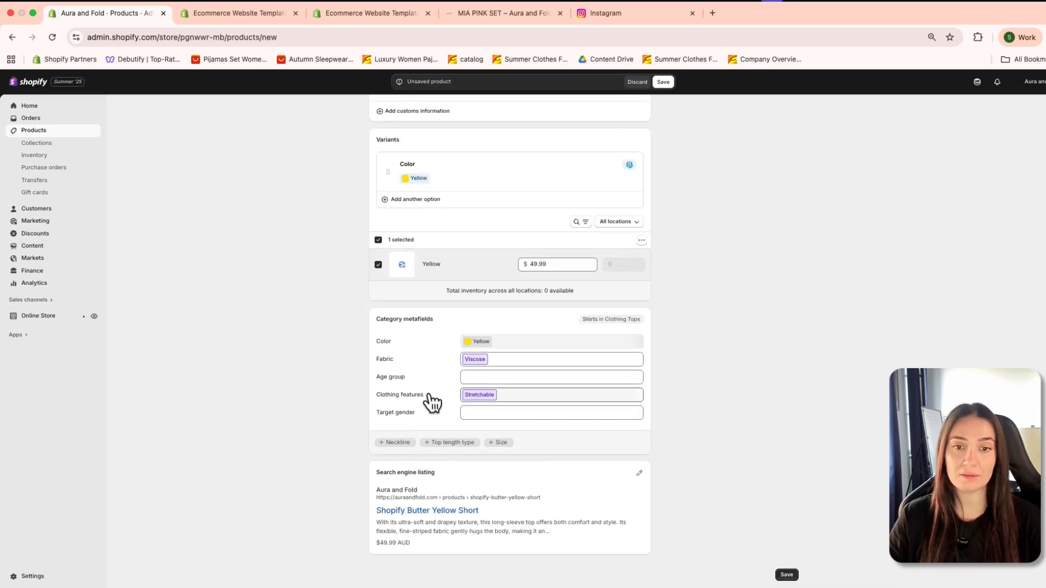
{"action": "scroll", "coordinate": [436, 397], "scroll_direction": "up", "scroll_amount": 15}
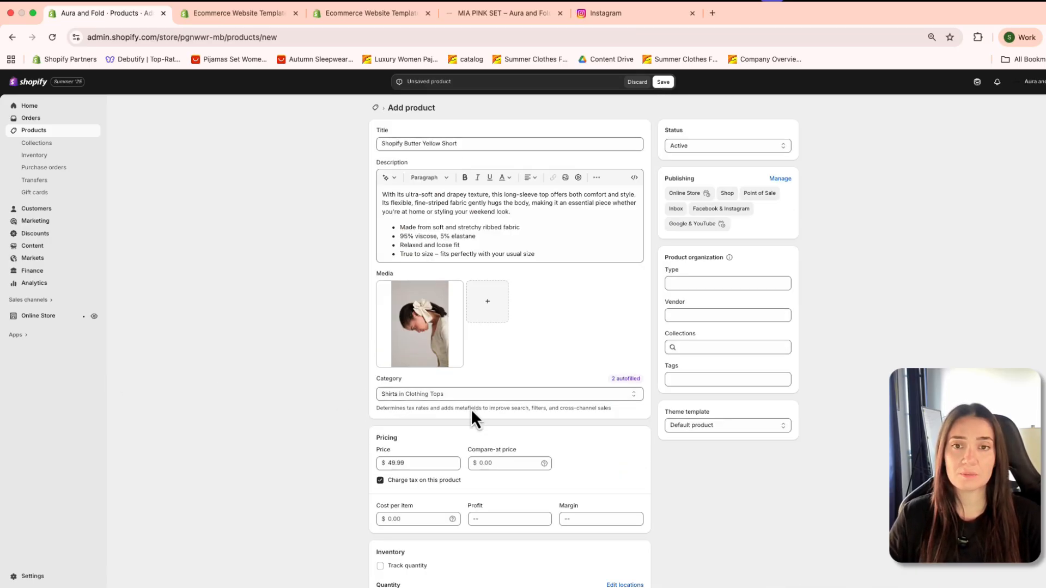
{"action": "scroll", "coordinate": [652, 467], "scroll_direction": "down", "scroll_amount": 1}
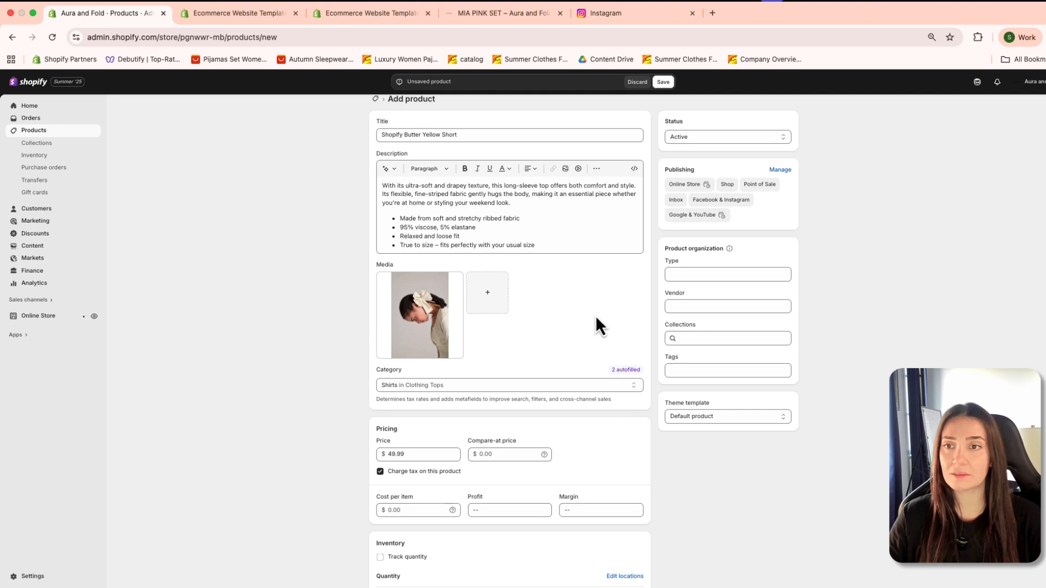
{"action": "scroll", "coordinate": [596, 315], "scroll_direction": "down", "scroll_amount": 15}
{"action": "left_click", "coordinate": [788, 576]}
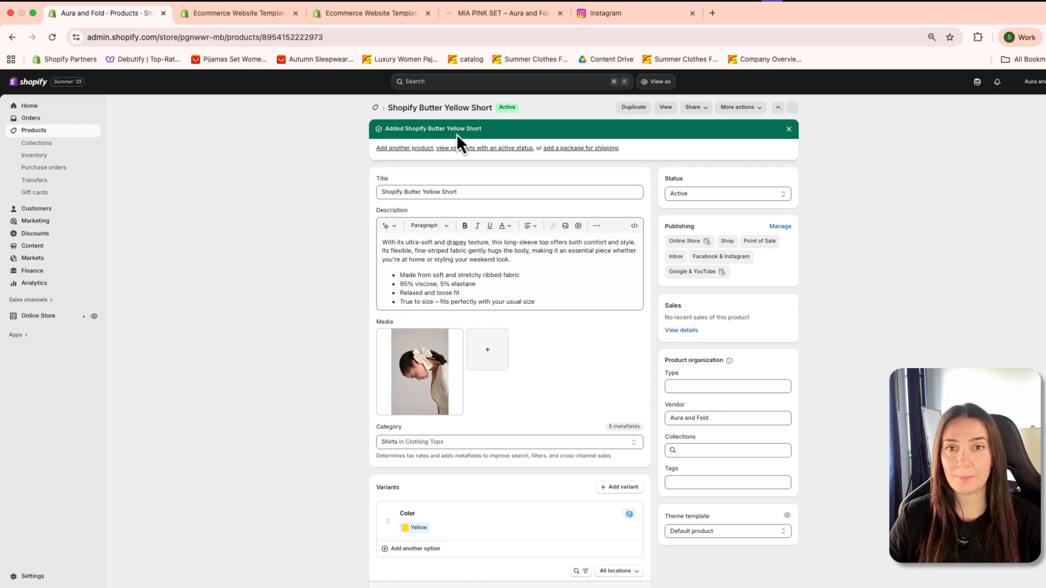
Step: View the product's online store page, expanding its Materials + Care and Shipping + Returns sections
{"action": "left_click", "coordinate": [668, 109]}
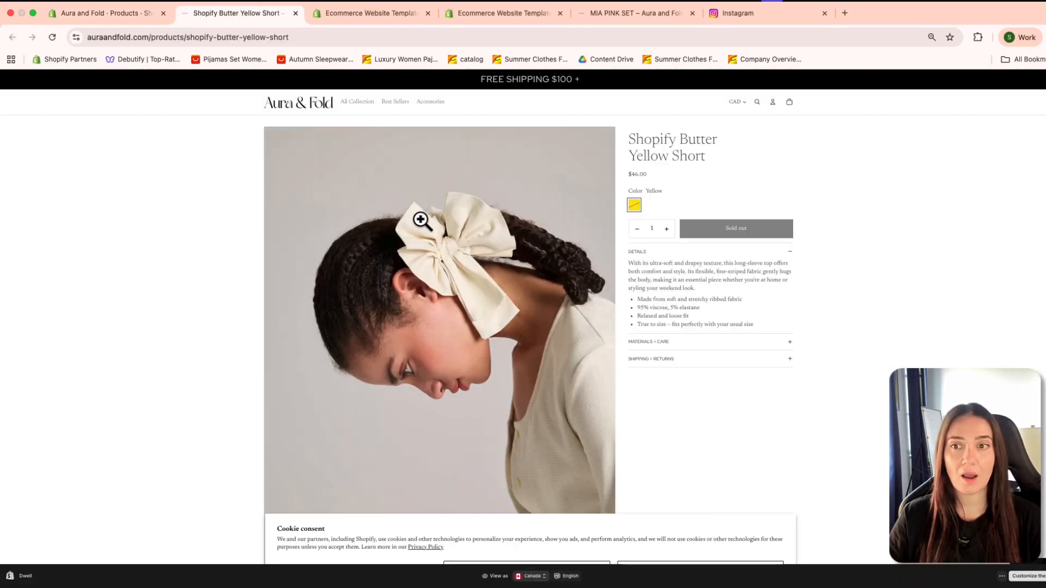
{"action": "scroll", "coordinate": [589, 380], "scroll_direction": "down", "scroll_amount": 7}
{"action": "scroll", "coordinate": [577, 374], "scroll_direction": "up", "scroll_amount": 7}
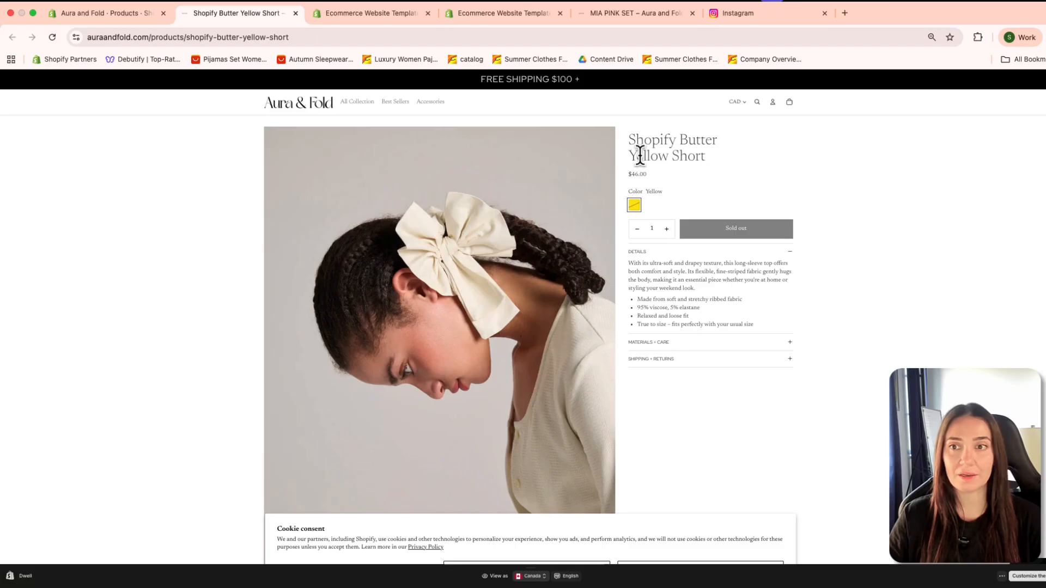
{"action": "left_click_drag", "start_coordinate": [637, 139], "coordinate": [857, 163]}
{"action": "left_click", "coordinate": [692, 178]}
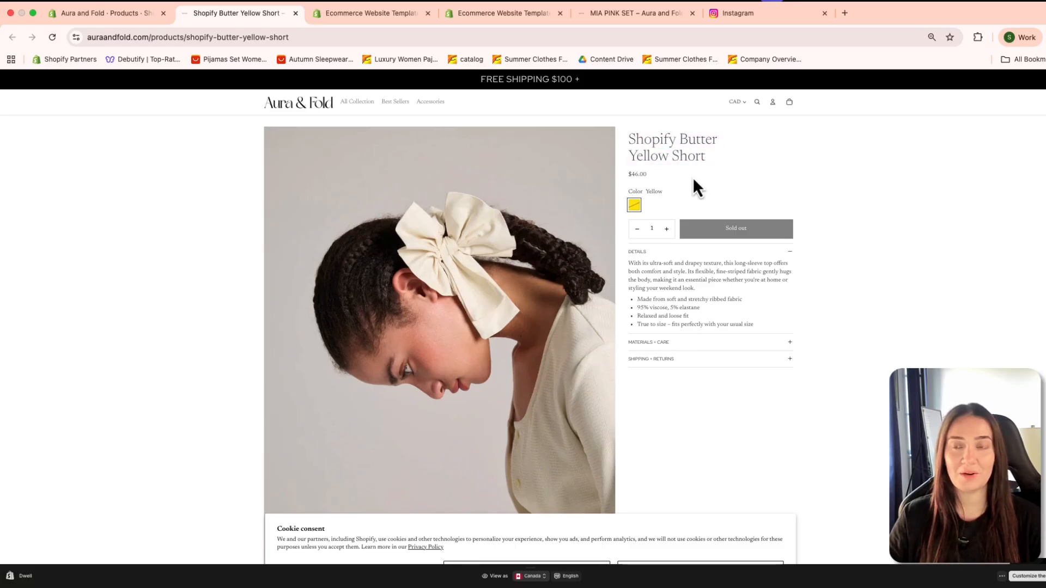
{"action": "left_click", "coordinate": [790, 345]}
{"action": "left_click", "coordinate": [708, 387]}
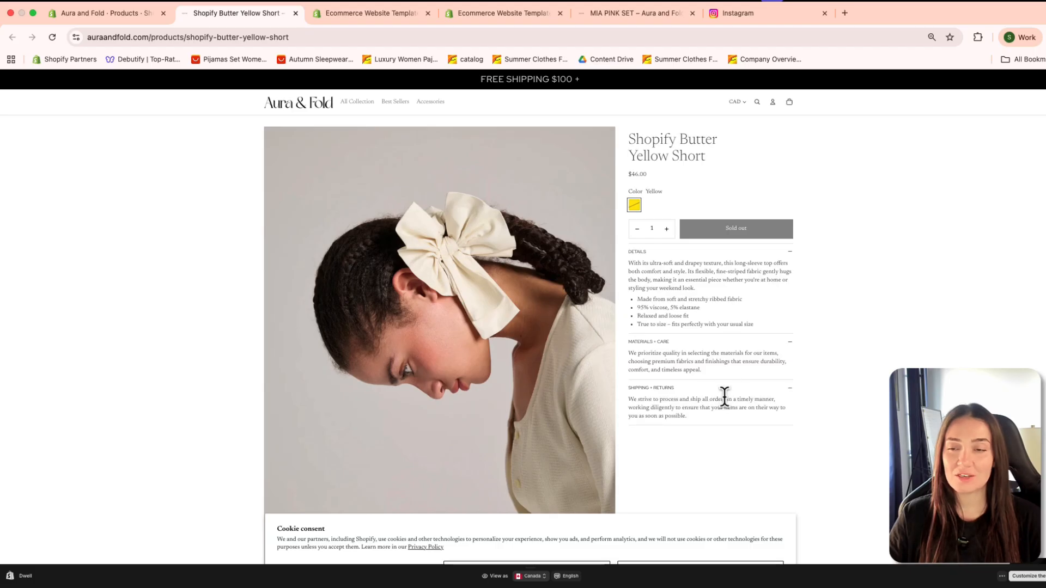
Step: Return to the product in the admin, add it to Shopify Collection, and save the change
{"action": "left_click", "coordinate": [103, 13]}
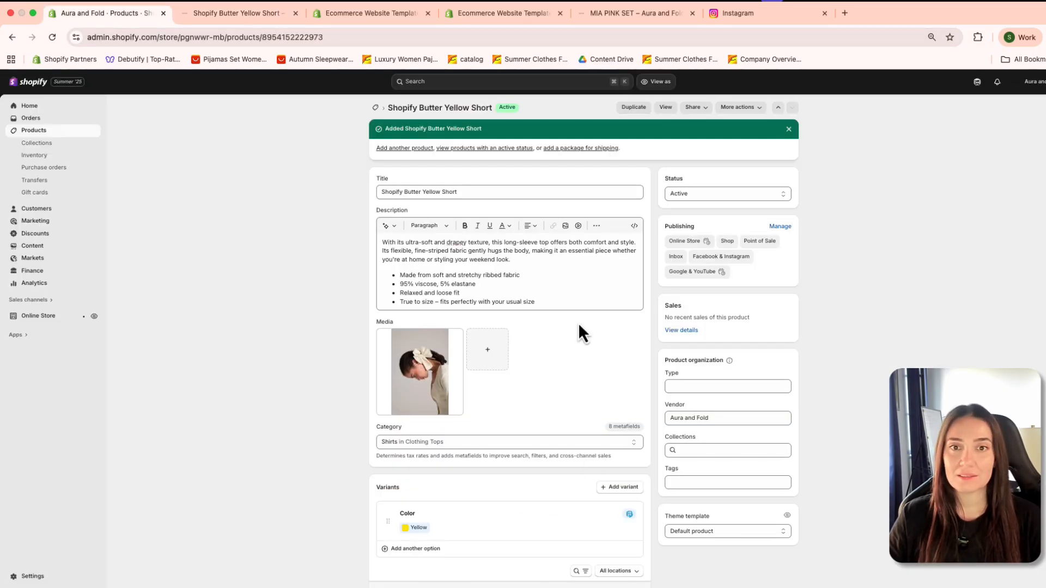
{"action": "scroll", "coordinate": [590, 345], "scroll_direction": "down", "scroll_amount": 1}
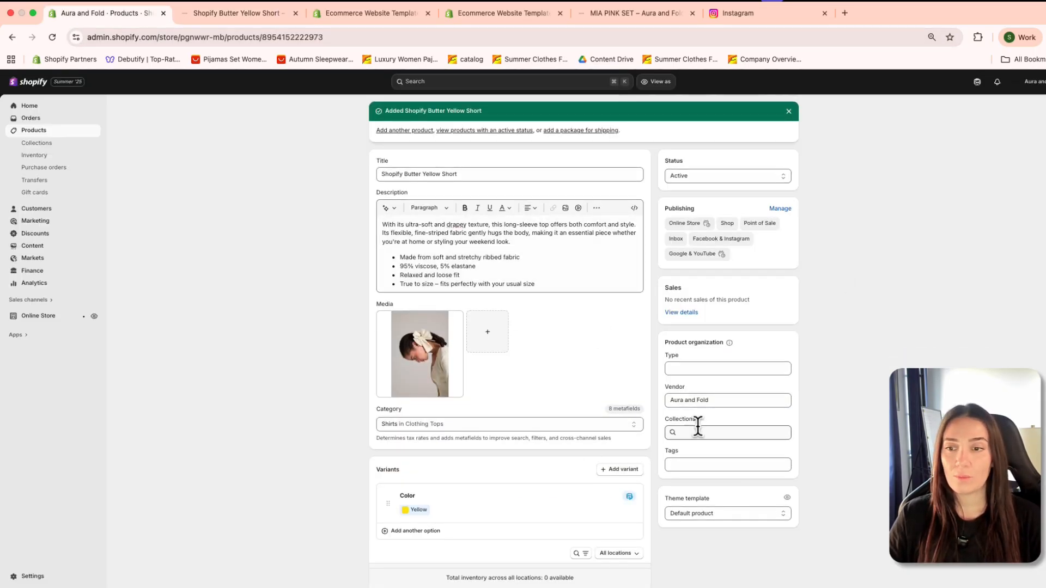
{"action": "left_click", "coordinate": [679, 433]}
{"action": "left_click", "coordinate": [542, 360]}
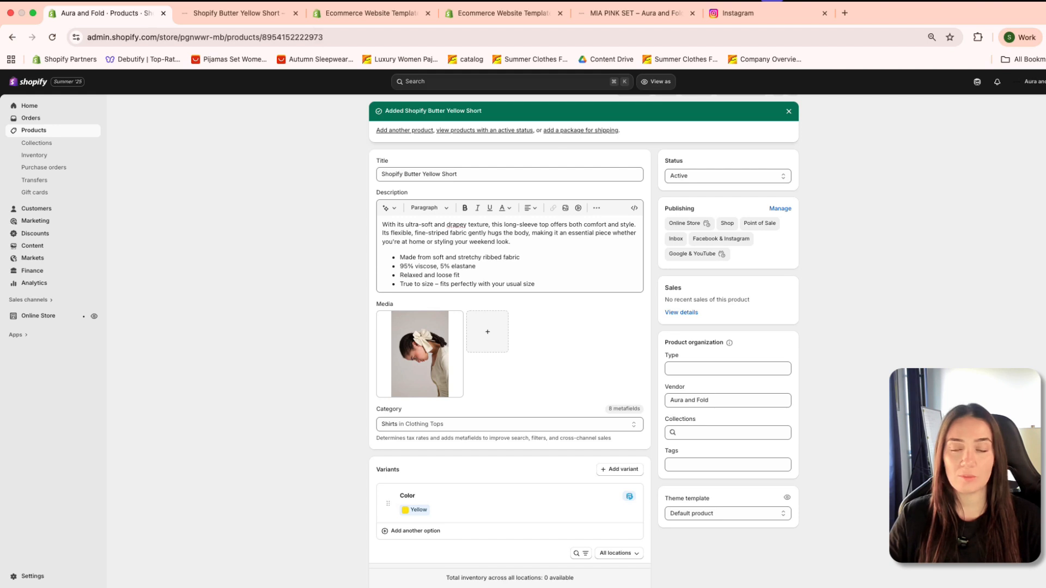
{"action": "left_click_drag", "start_coordinate": [702, 422], "coordinate": [670, 423]}
{"action": "left_click", "coordinate": [687, 432]}
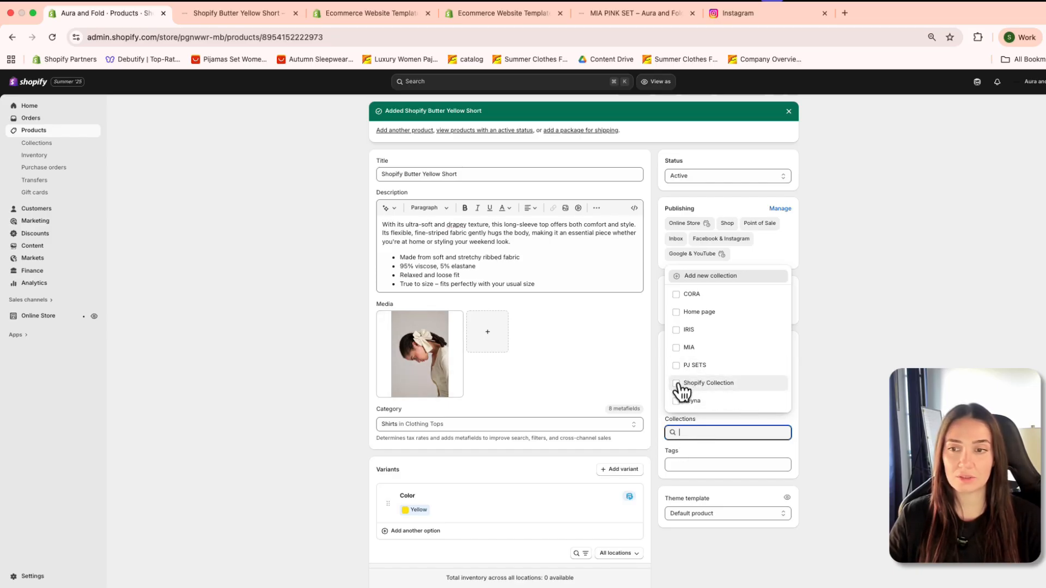
{"action": "left_click", "coordinate": [708, 383]}
{"action": "left_click", "coordinate": [887, 420]}
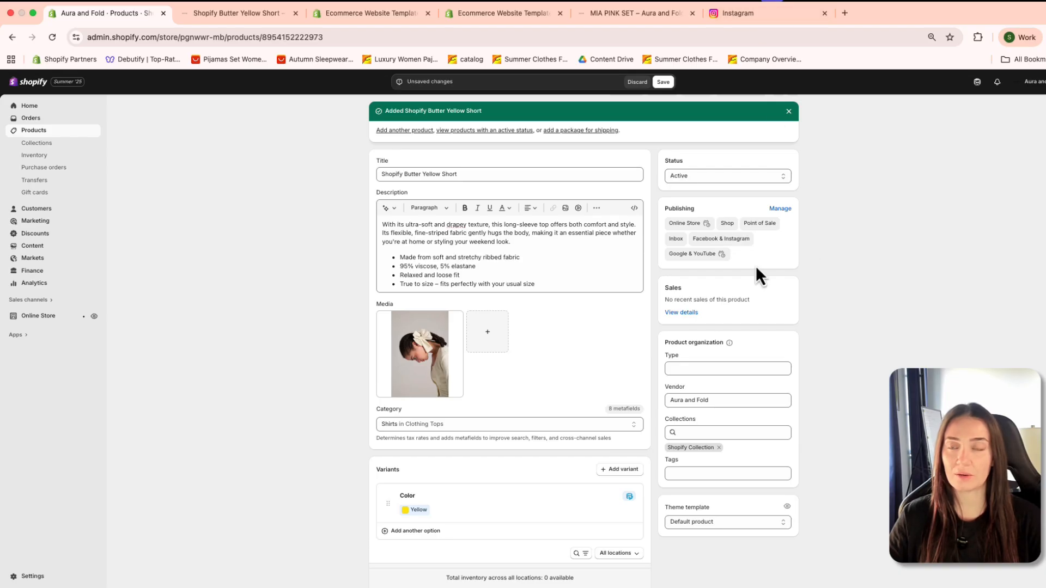
{"action": "left_click", "coordinate": [789, 111]}
{"action": "left_click", "coordinate": [665, 82]}
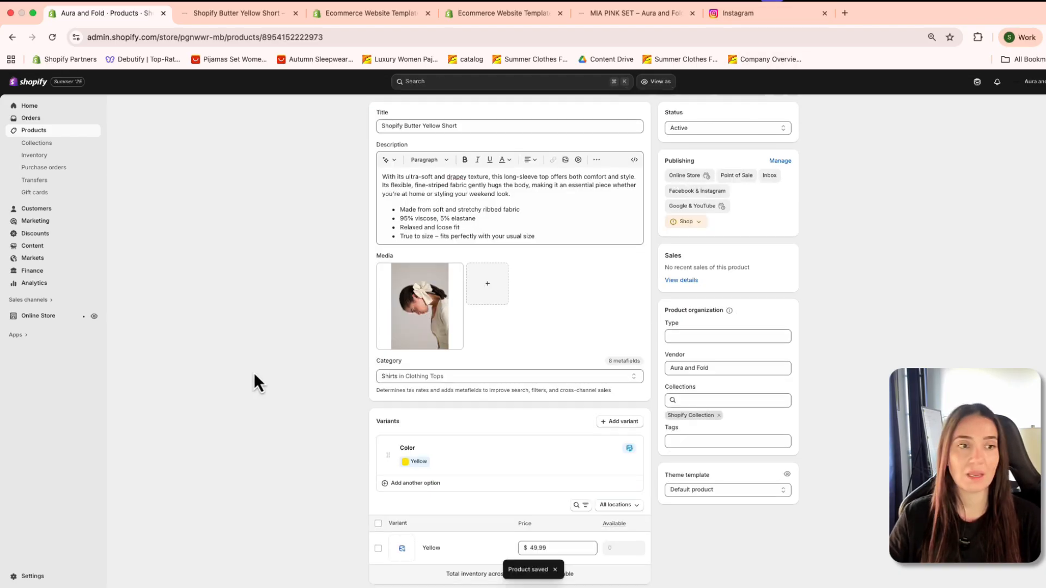
Step: Open the Dwell theme for customization and select the Bento collection list section on the home page
{"action": "left_click", "coordinate": [57, 319]}
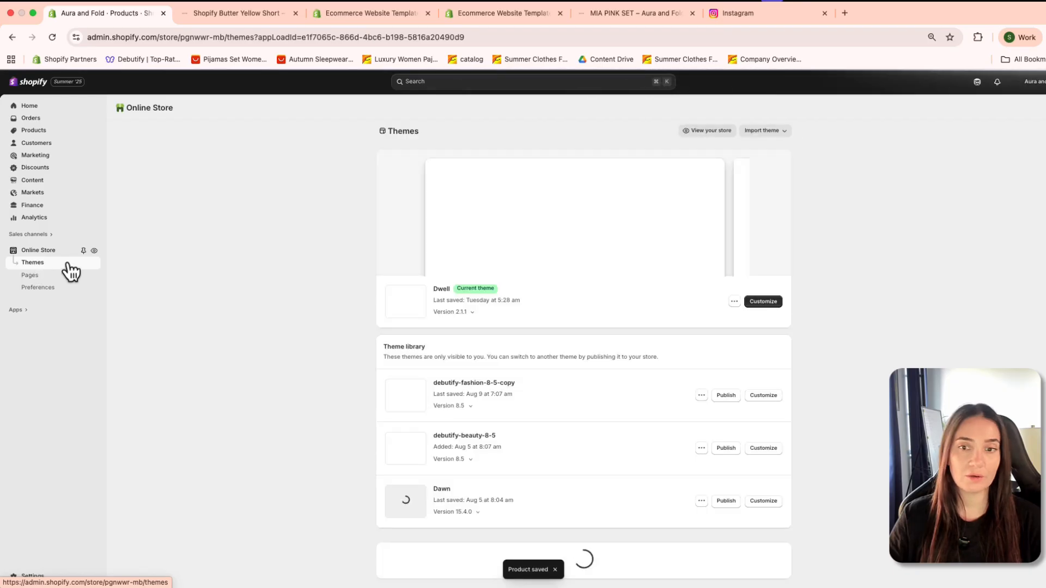
{"action": "left_click", "coordinate": [768, 334]}
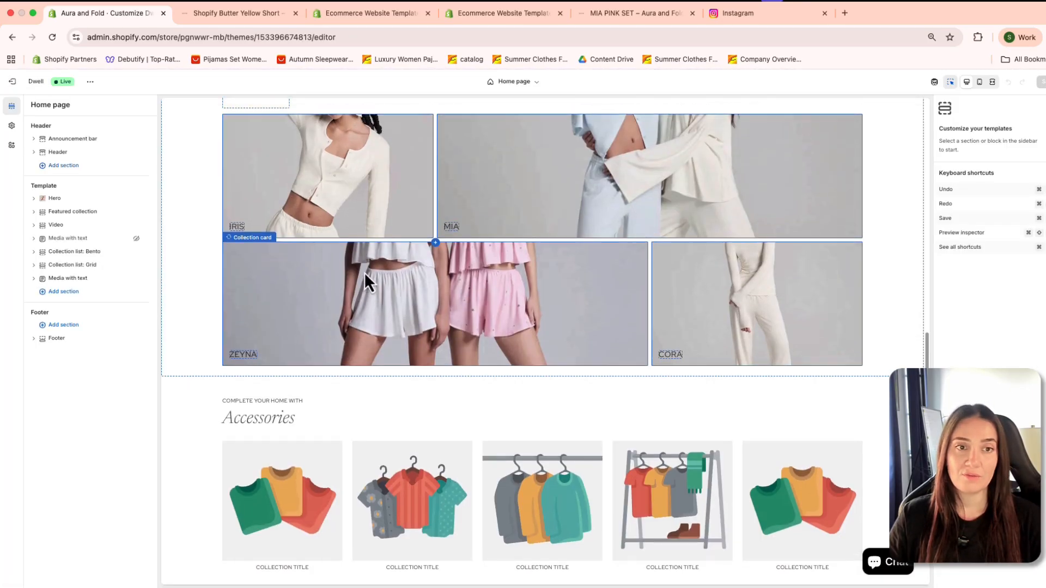
{"action": "scroll", "coordinate": [365, 278], "scroll_direction": "up", "scroll_amount": 3}
{"action": "left_click", "coordinate": [286, 292]}
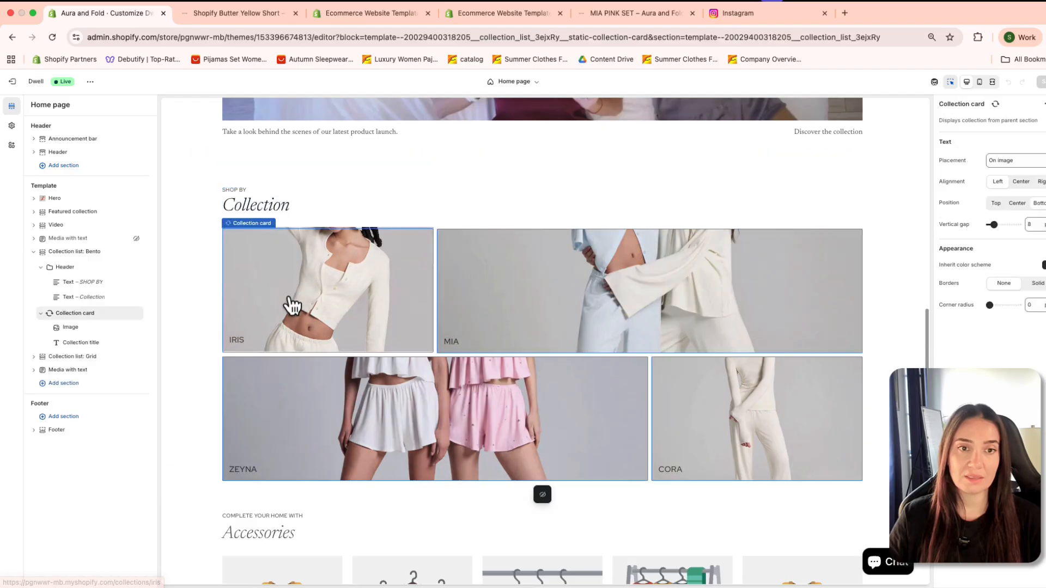
{"action": "left_click", "coordinate": [312, 281]}
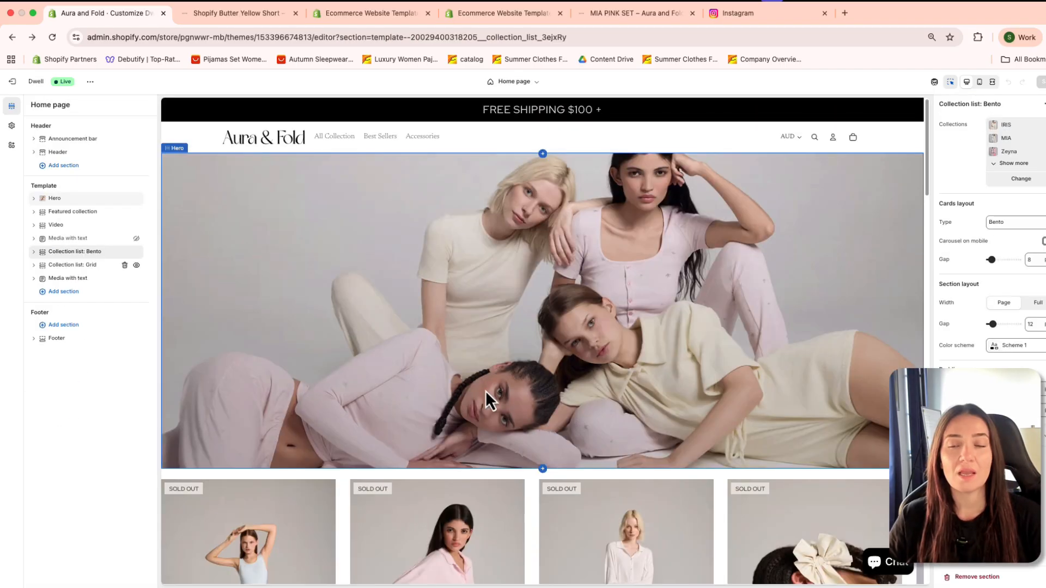
Step: Look over the home page preview and select the collection card block in the Shop by Collection section
{"action": "scroll", "coordinate": [420, 390], "scroll_direction": "down", "scroll_amount": 15}
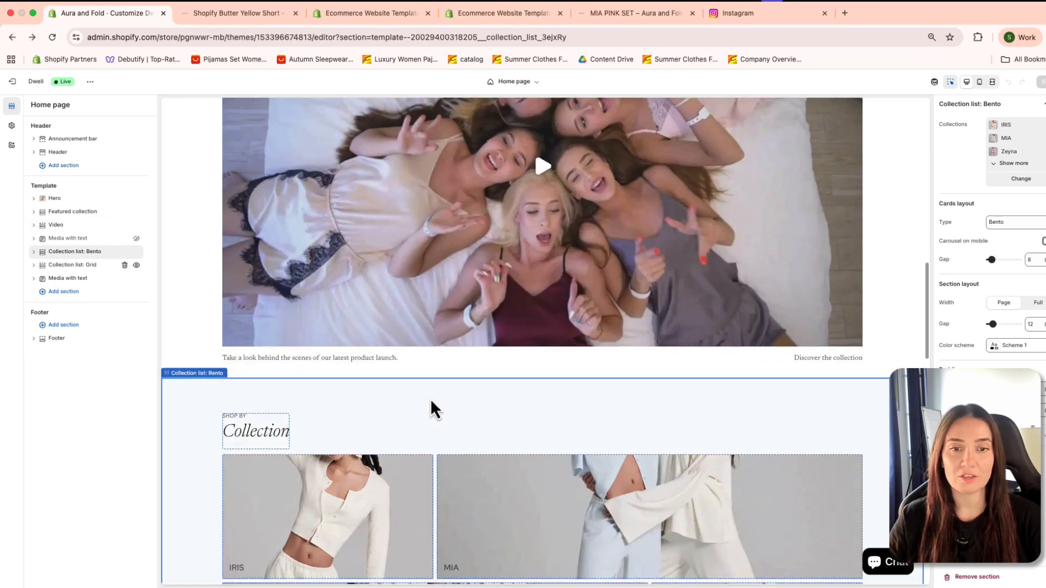
{"action": "scroll", "coordinate": [431, 402], "scroll_direction": "down", "scroll_amount": 4}
{"action": "left_click", "coordinate": [271, 283]}
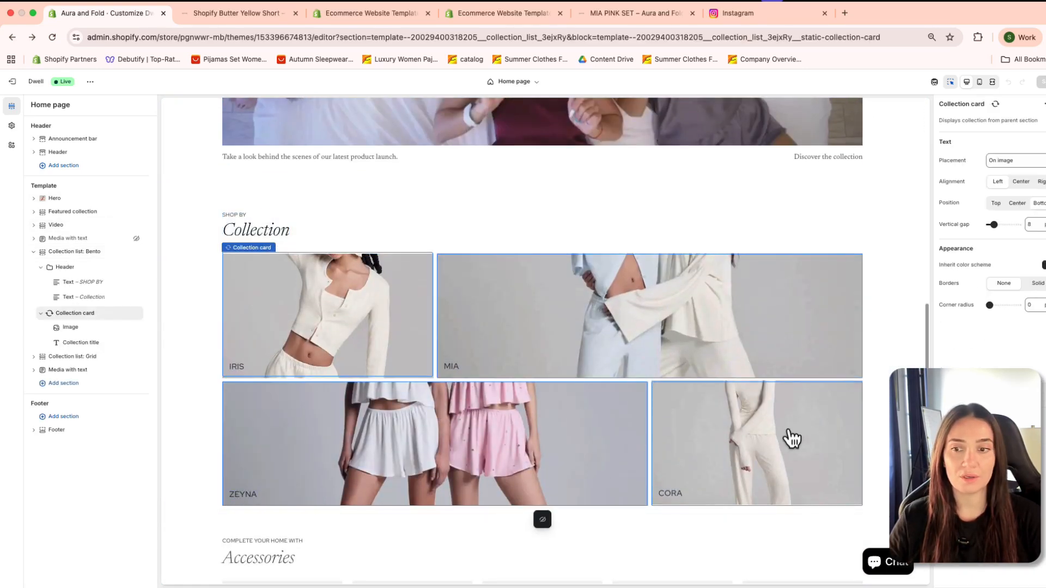
{"action": "scroll", "coordinate": [545, 305], "scroll_direction": "up", "scroll_amount": 2}
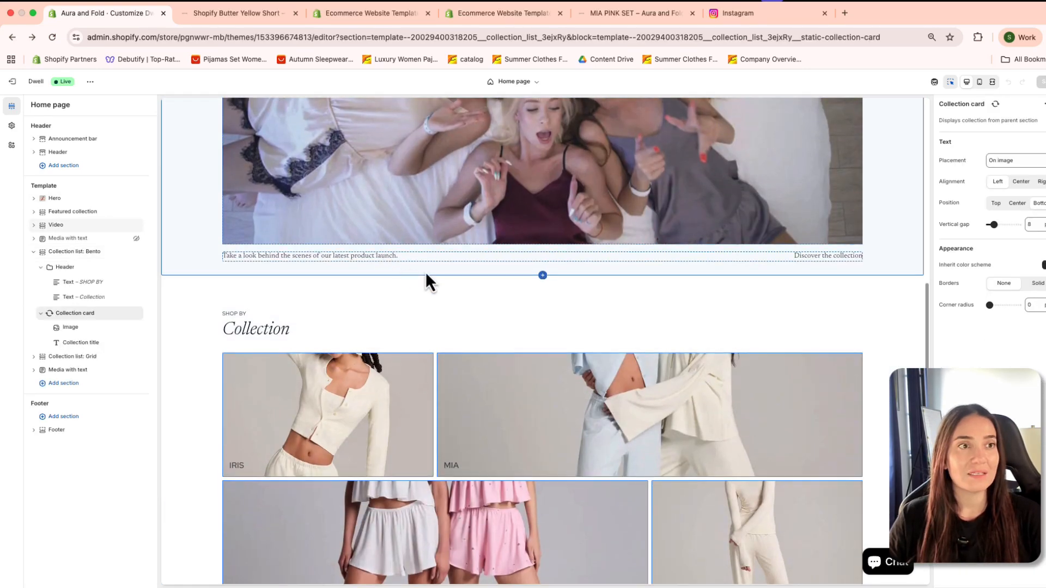
Step: Open the theme settings of the Dwell theme
{"action": "left_click", "coordinate": [12, 126]}
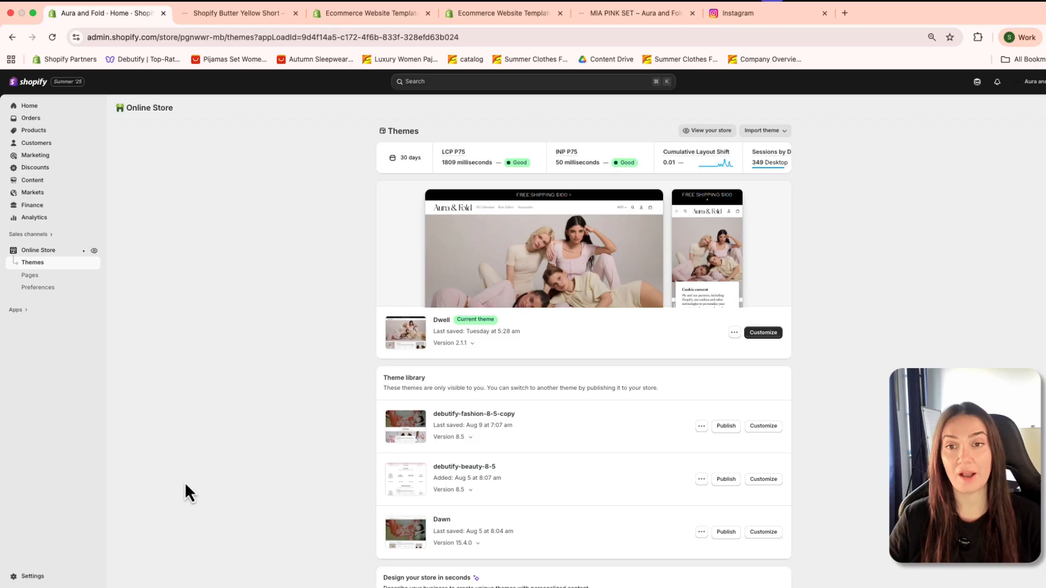
Step: Open the store's domain settings and start buying a new domain
{"action": "left_click", "coordinate": [26, 578]}
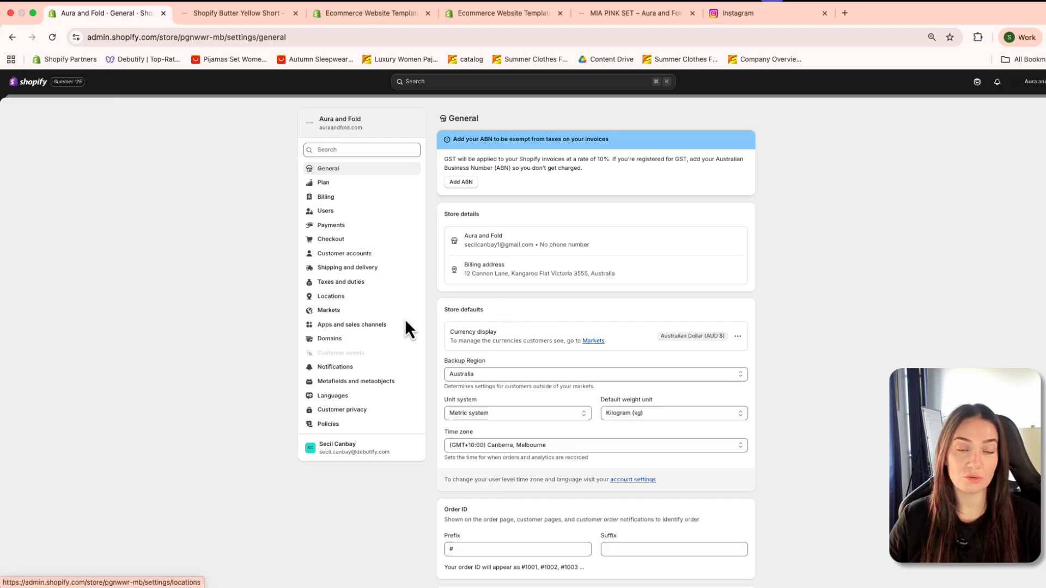
{"action": "left_click", "coordinate": [347, 339]}
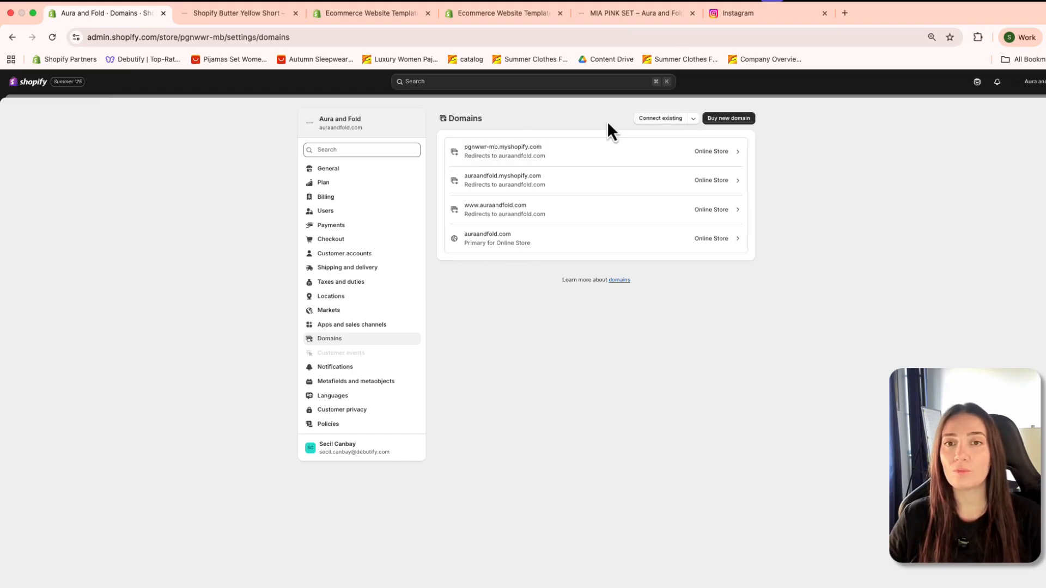
{"action": "left_click", "coordinate": [725, 119]}
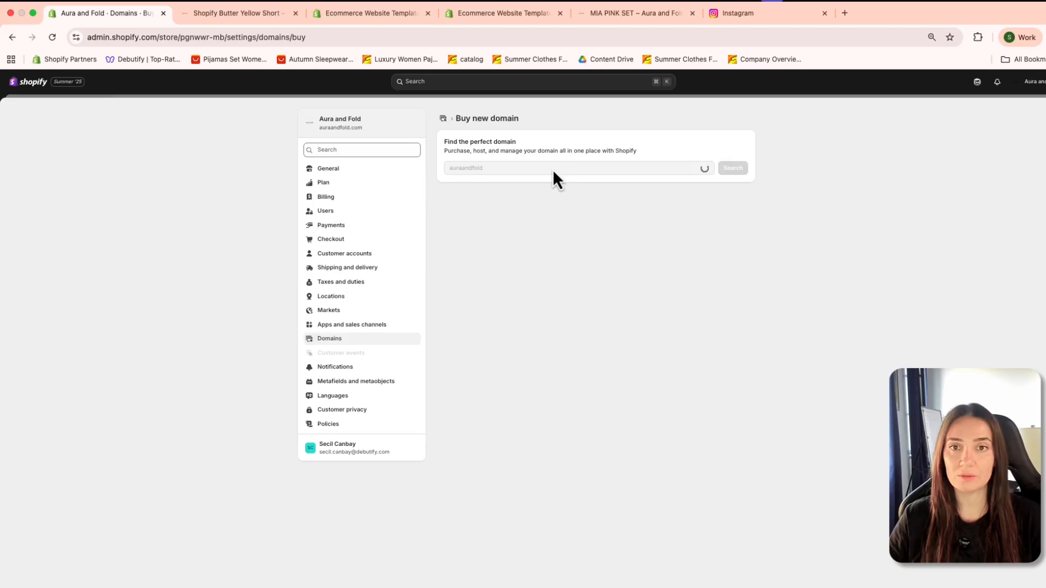
Step: Search for the domain wickedcandle and look through the suggested names and other available extensions
{"action": "left_click", "coordinate": [488, 169]}
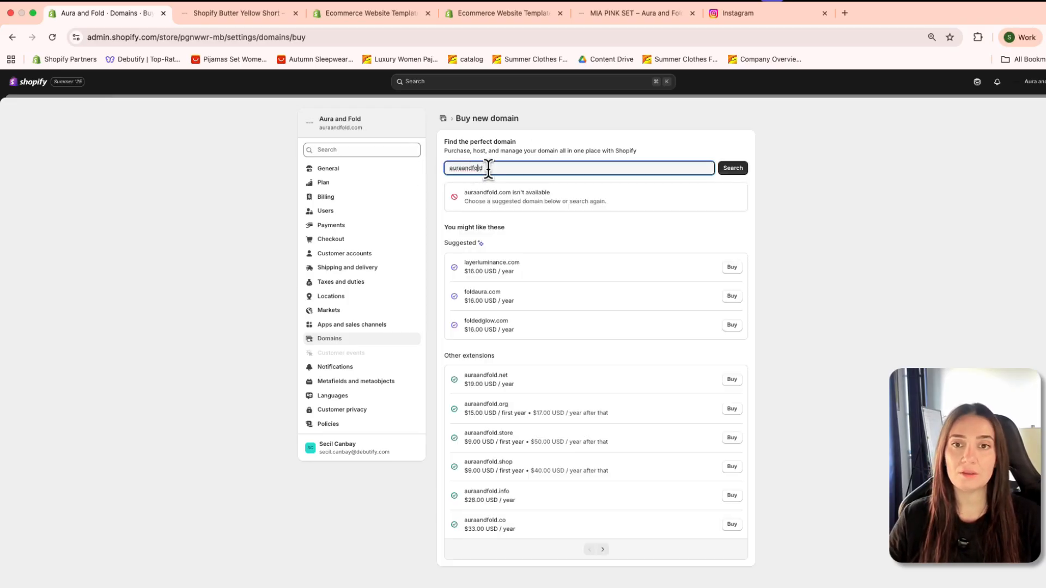
{"action": "double_click", "coordinate": [493, 166]}
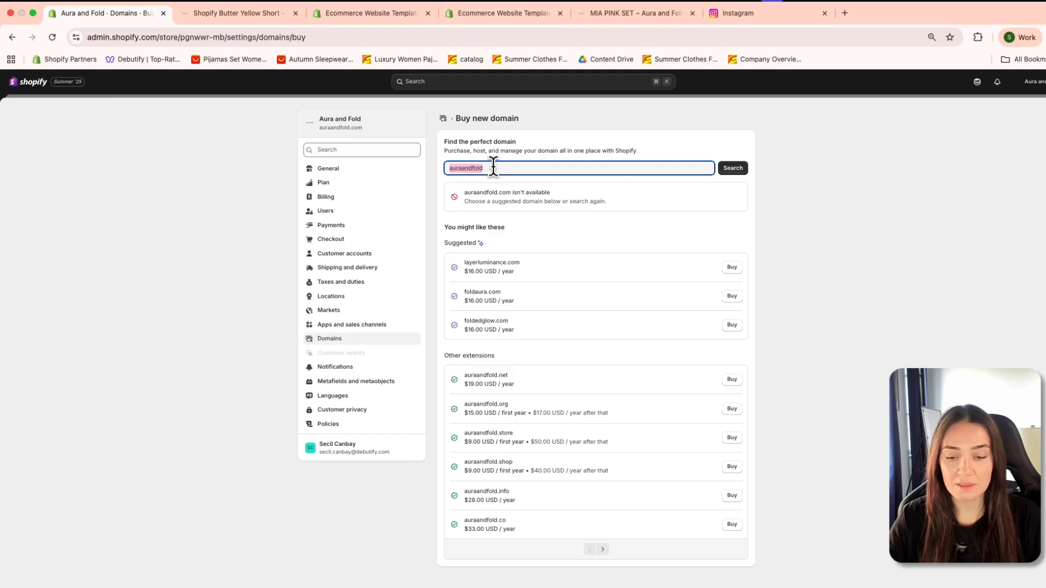
{"action": "type", "text": "wickedcandle"}
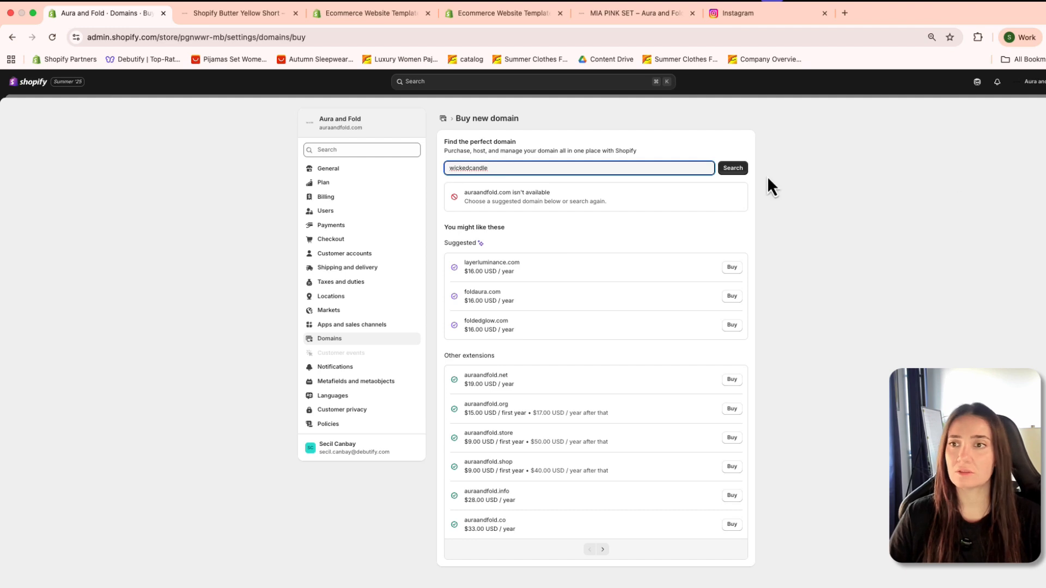
{"action": "key", "text": "Return"}
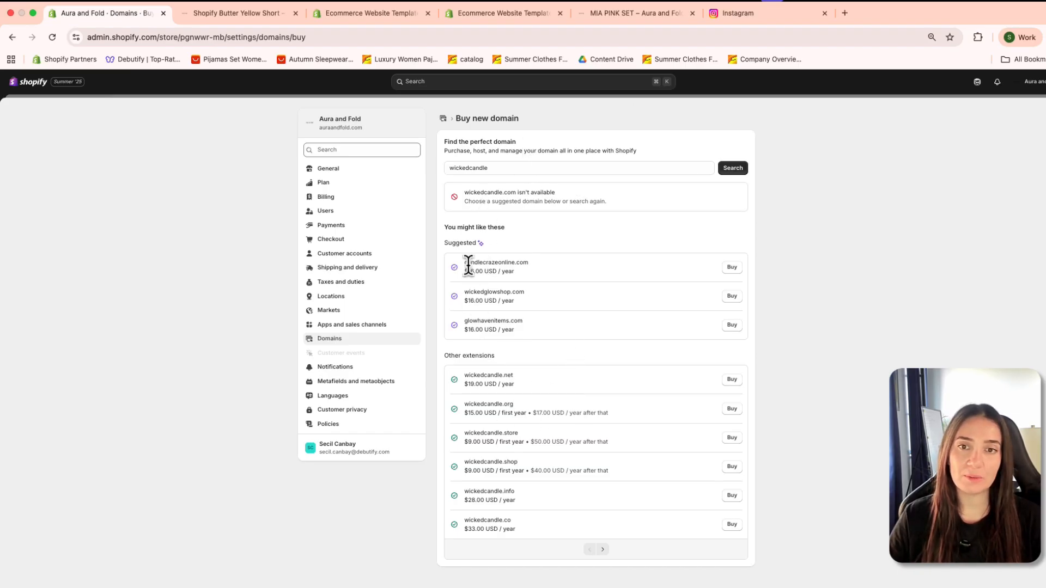
{"action": "scroll", "coordinate": [534, 453], "scroll_direction": "down", "scroll_amount": 1}
{"action": "scroll", "coordinate": [535, 453], "scroll_direction": "down", "scroll_amount": 1}
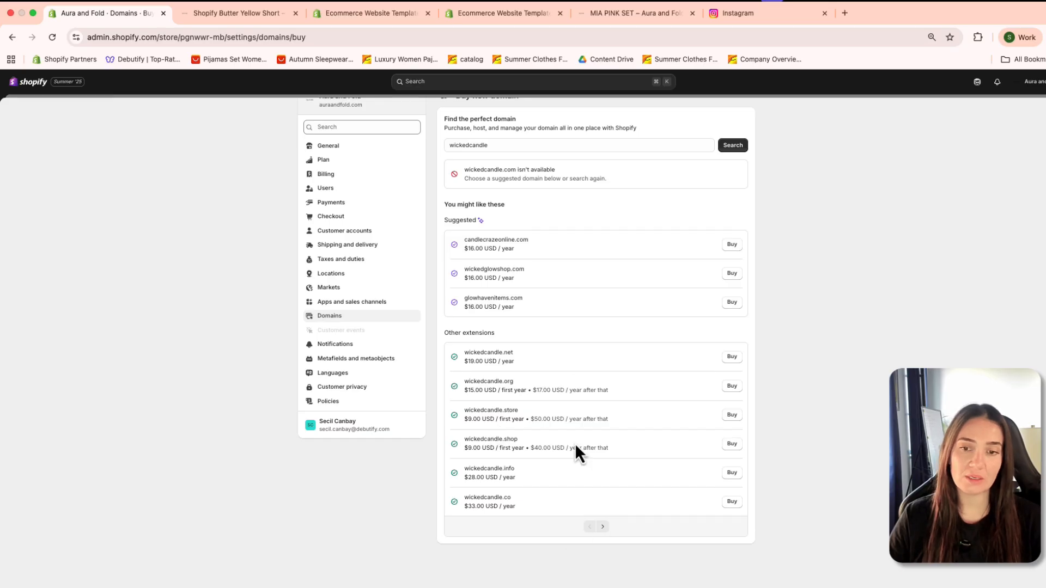
Step: Clear the domain search, view the purchase page for wickedcandle.net, and leave it without buying
{"action": "left_click", "coordinate": [534, 143]}
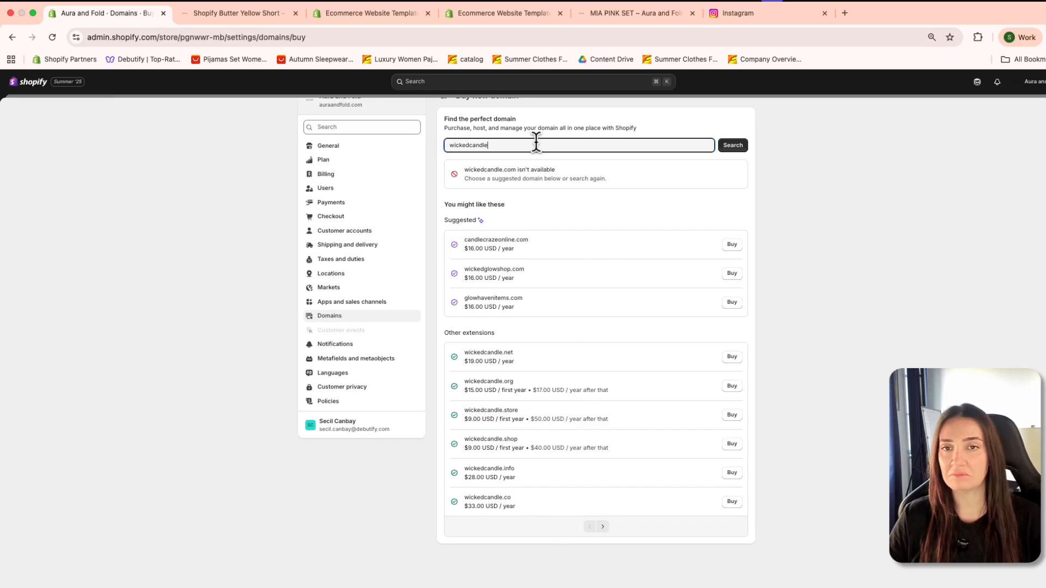
{"action": "double_click", "coordinate": [535, 143]}
{"action": "key", "text": "BackSpace"}
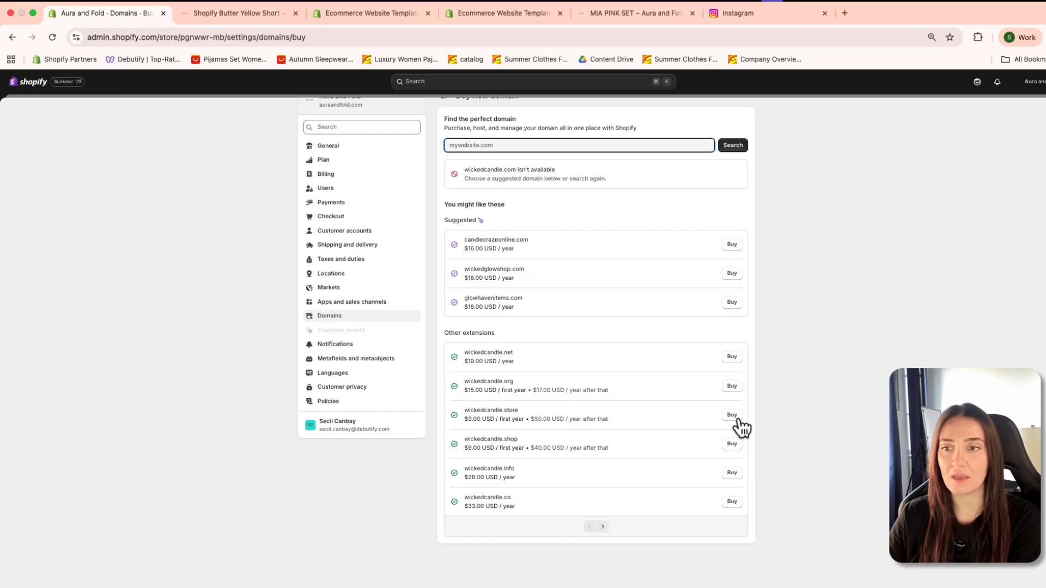
{"action": "left_click", "coordinate": [737, 359]}
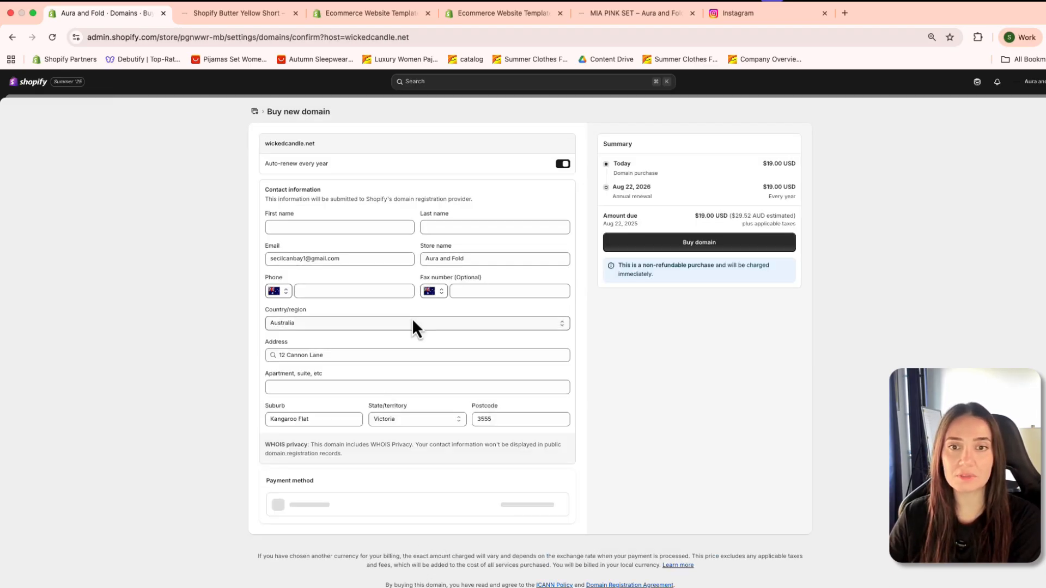
{"action": "left_click", "coordinate": [13, 37]}
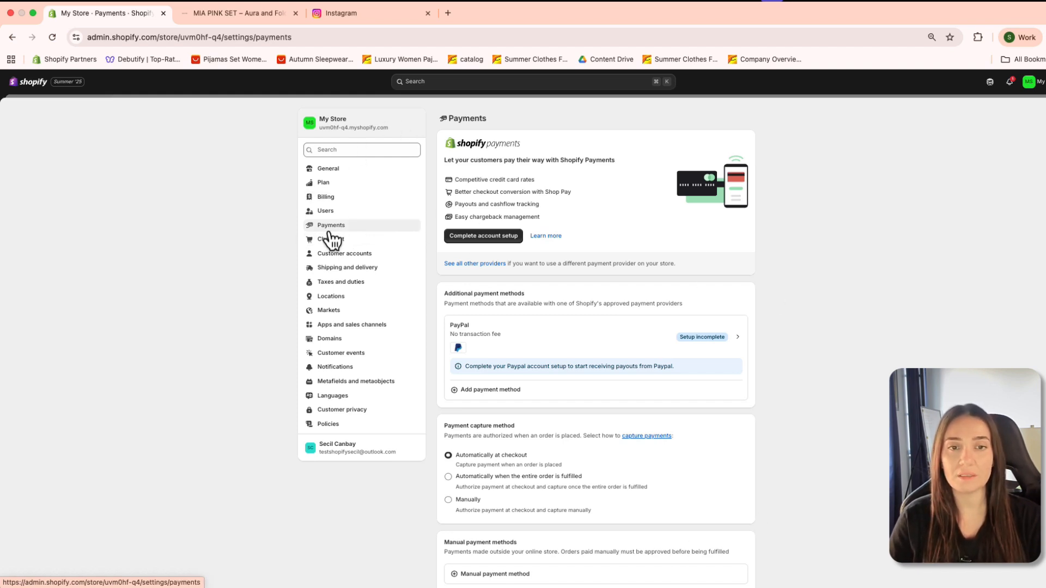
Step: Open the Shopify Payments account setup, view the account representative form, and return to the business type step
{"action": "left_click", "coordinate": [470, 240]}
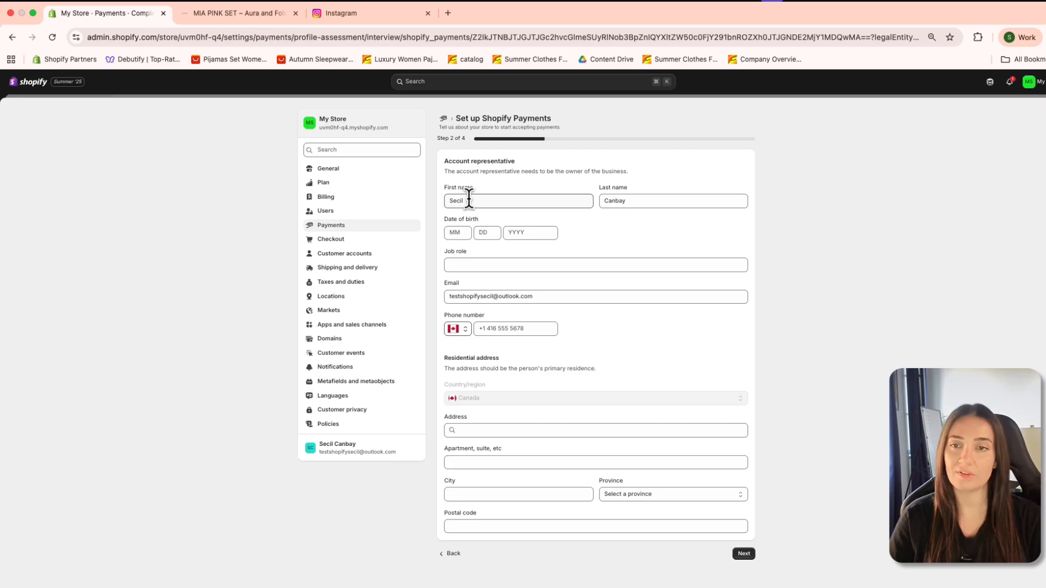
{"action": "left_click", "coordinate": [453, 228]}
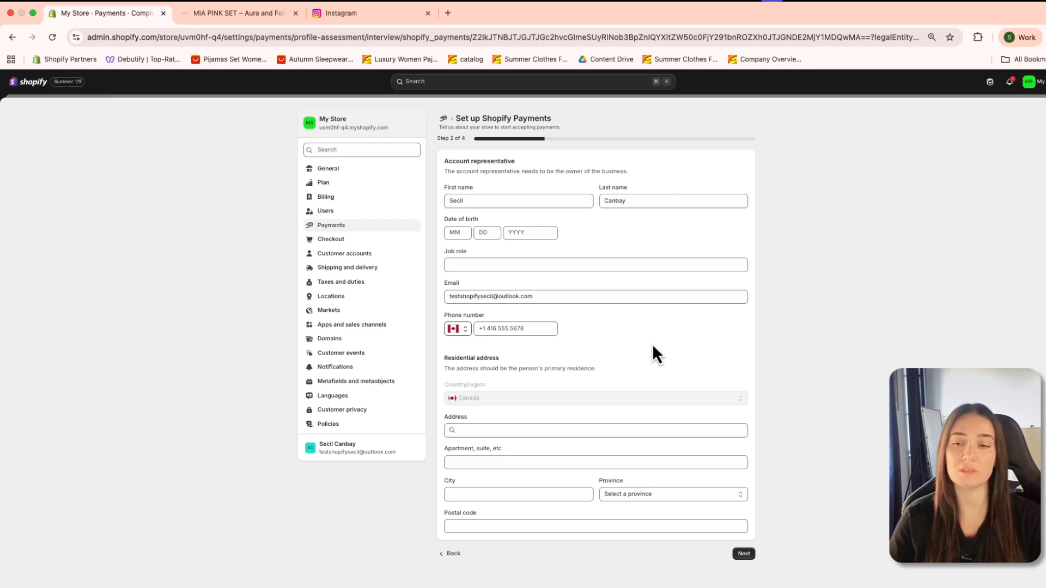
{"action": "left_click", "coordinate": [448, 554]}
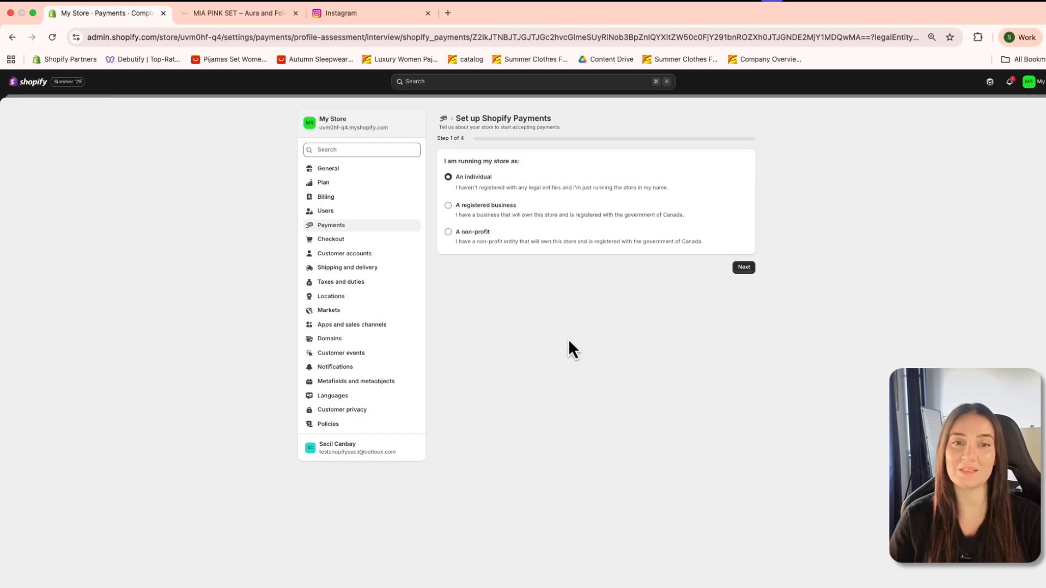